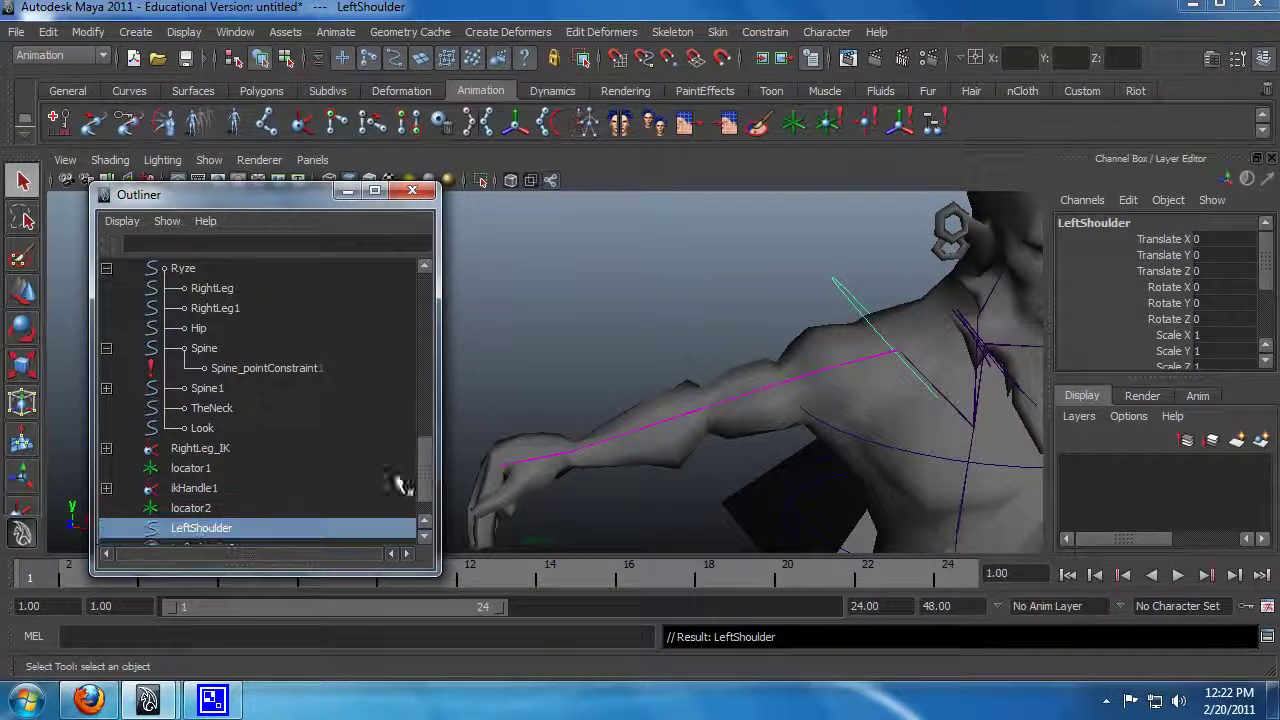
# Step: Parent the LeftShoulder control curve under the Ryze group in the Outliner
pyautogui.moveTo(225, 537); pyautogui.dragTo(182, 268, button='middle')
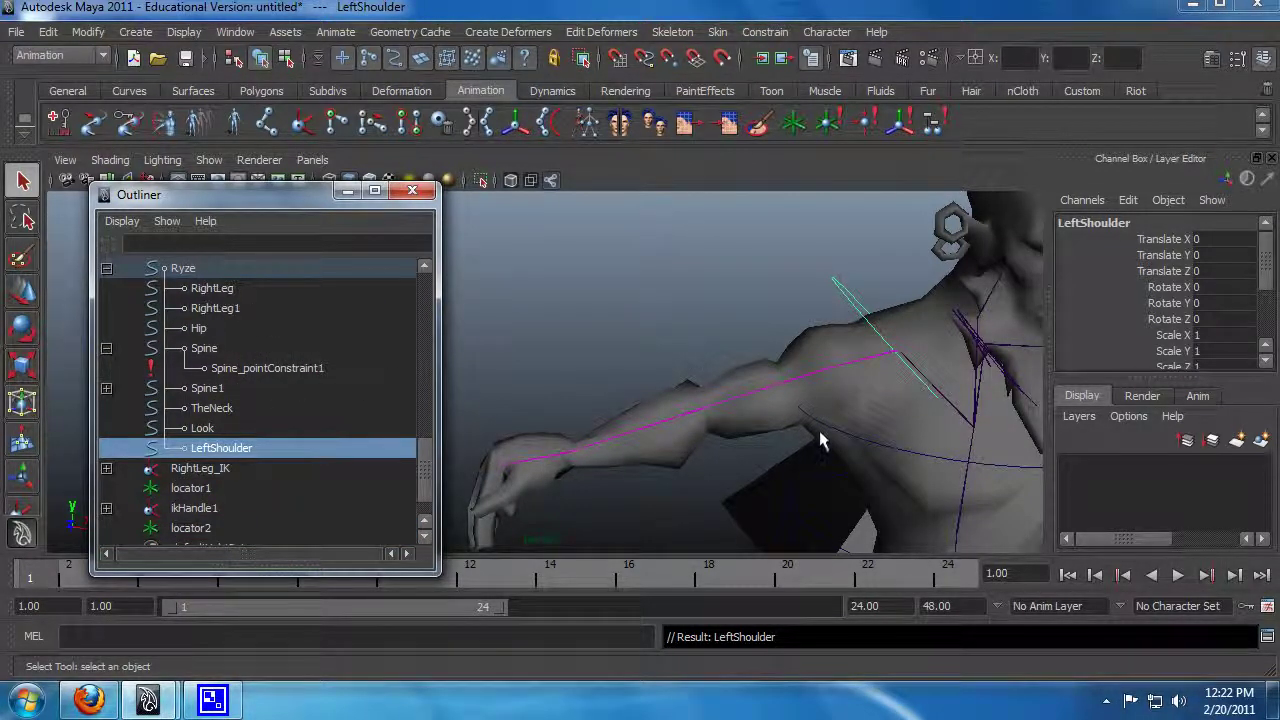
pyautogui.keyDown('alt'); pyautogui.moveTo(820, 441); pyautogui.dragTo(907, 483); pyautogui.keyUp('alt')
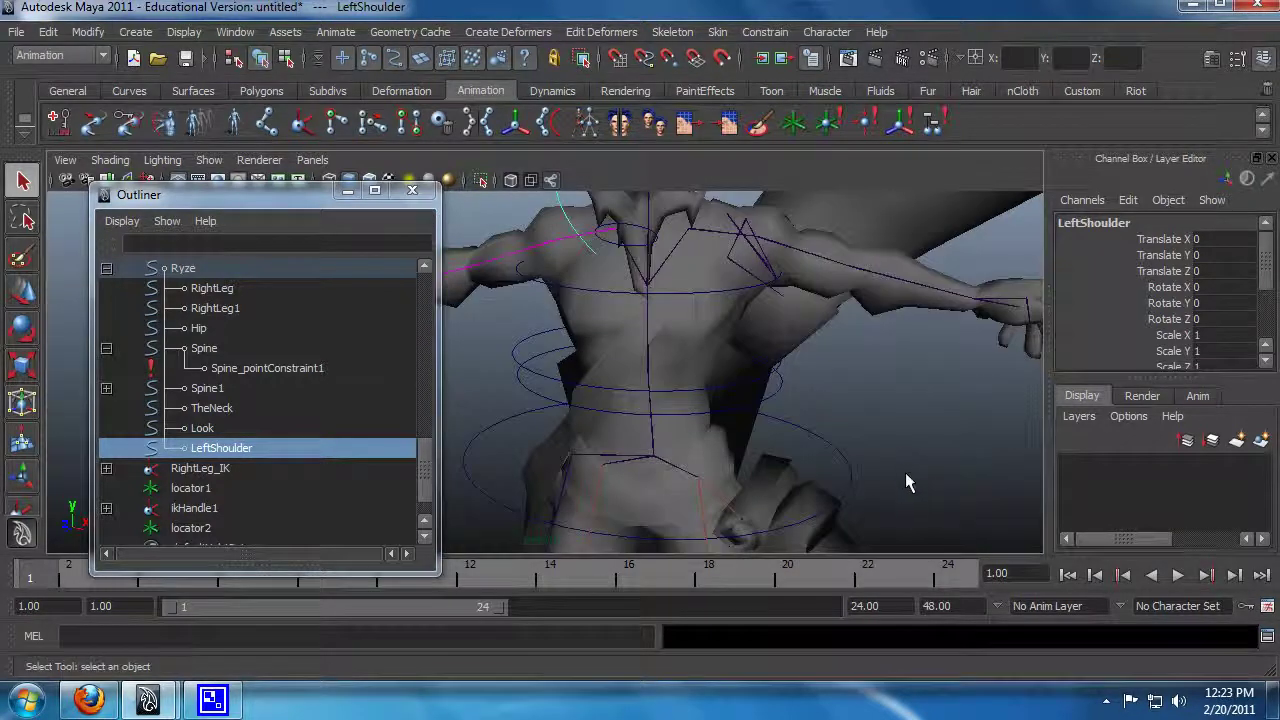
# Step: Point-constrain the TheNeck control to the Hip control, with Hip as the target
pyautogui.click(821, 432)
pyautogui.press('w')
pyautogui.keyDown('alt'); pyautogui.moveTo(743, 391); pyautogui.dragTo(566, 328); pyautogui.keyUp('alt')
pyautogui.hotkey('ctrl', 'z')
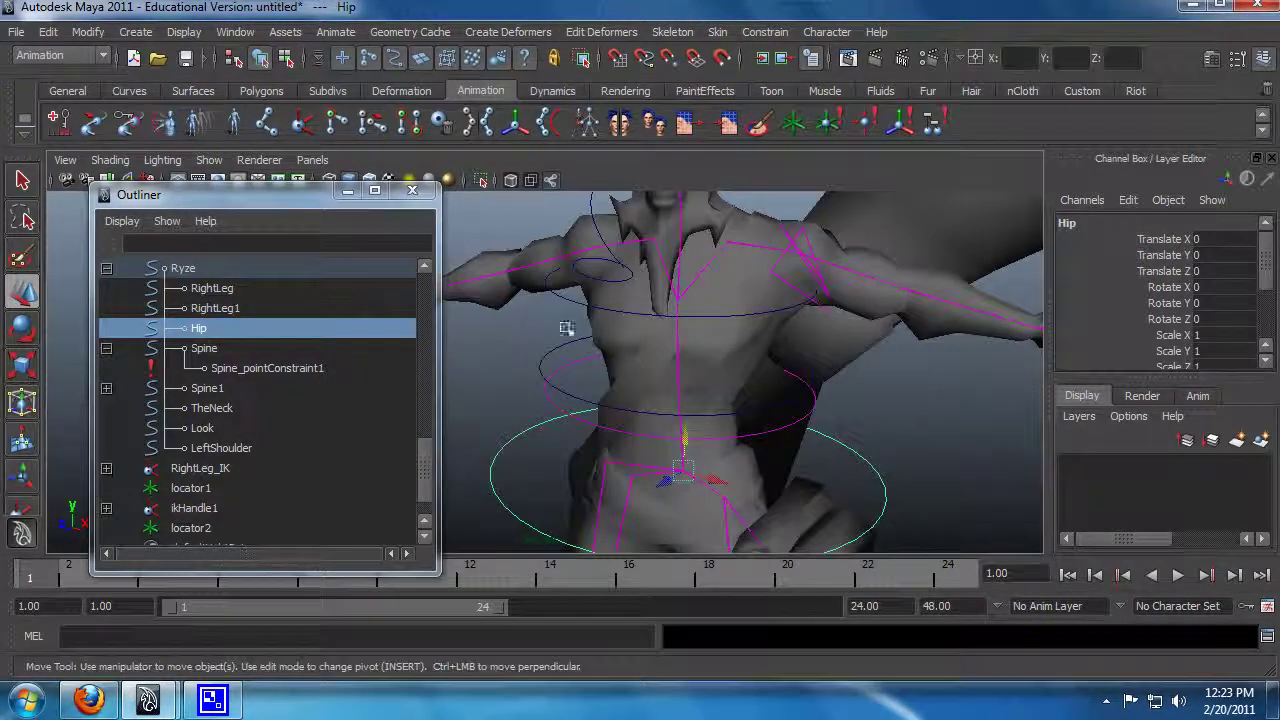
pyautogui.hotkey('ctrl', 'z')
pyautogui.hotkey('shift', 'z')
pyautogui.keyDown('shift'); pyautogui.click(567, 296); pyautogui.keyUp('shift')
pyautogui.click(827, 31)
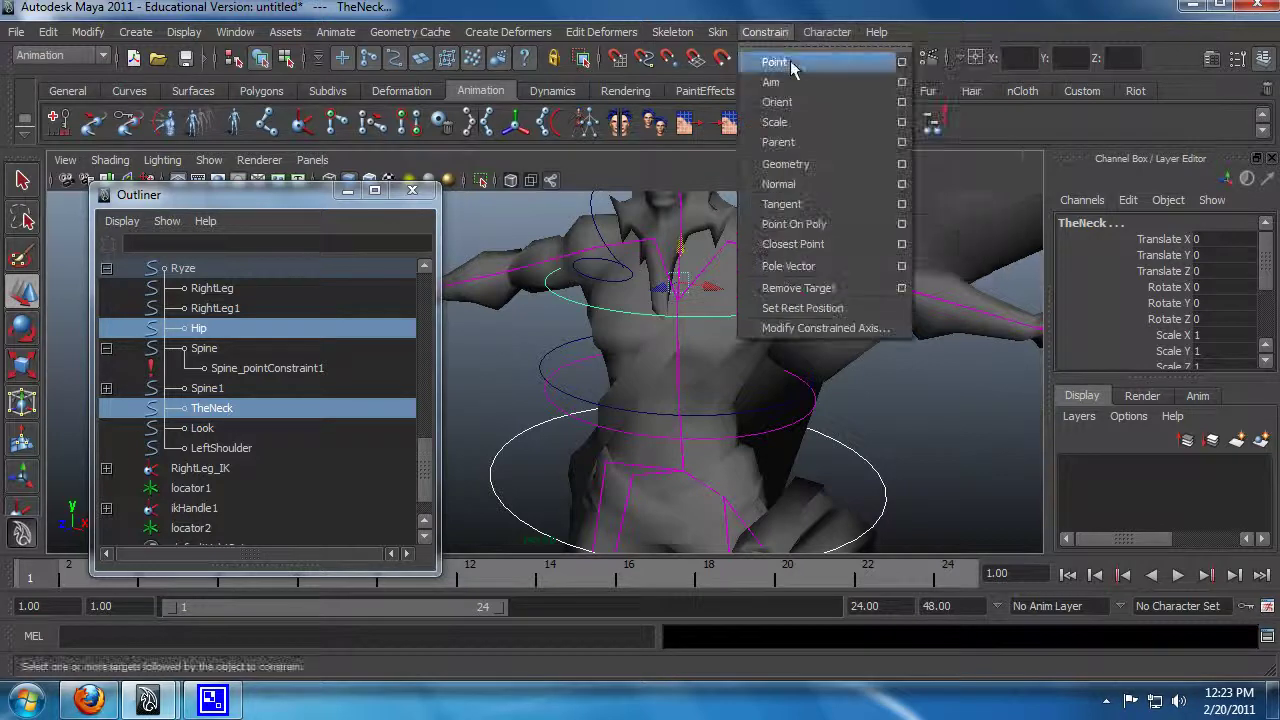
pyautogui.click(775, 63)
# Step: Try moving the Hip control upwards to test the neck constraint, and undo the move
pyautogui.click(515, 474)
pyautogui.moveTo(680, 443); pyautogui.dragTo(674, 244)
pyautogui.press('q')
pyautogui.hotkey('ctrl', 'z')
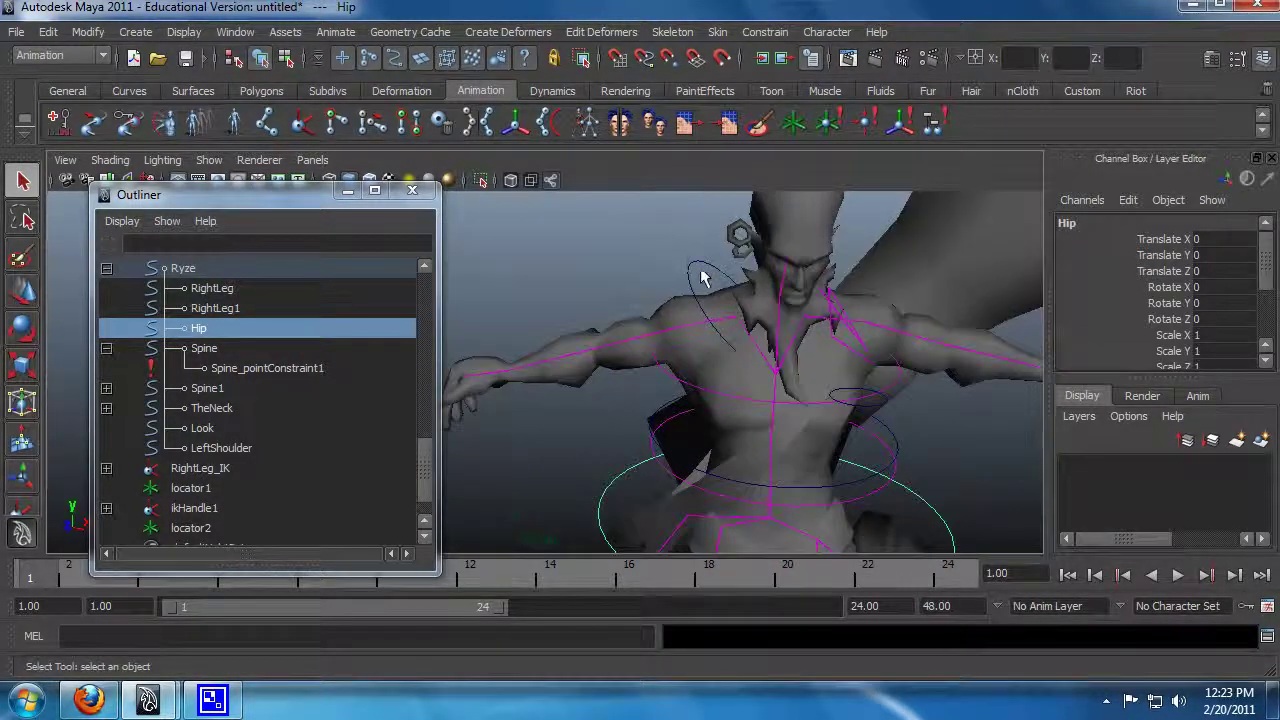
# Step: Point-constrain the LeftShoulder control to the Hip control, with Hip as the target
pyautogui.click(708, 296)
pyautogui.click(618, 492)
pyautogui.keyDown('shift'); pyautogui.click(708, 278); pyautogui.keyUp('shift')
pyautogui.click(765, 32)
pyautogui.click(776, 62)
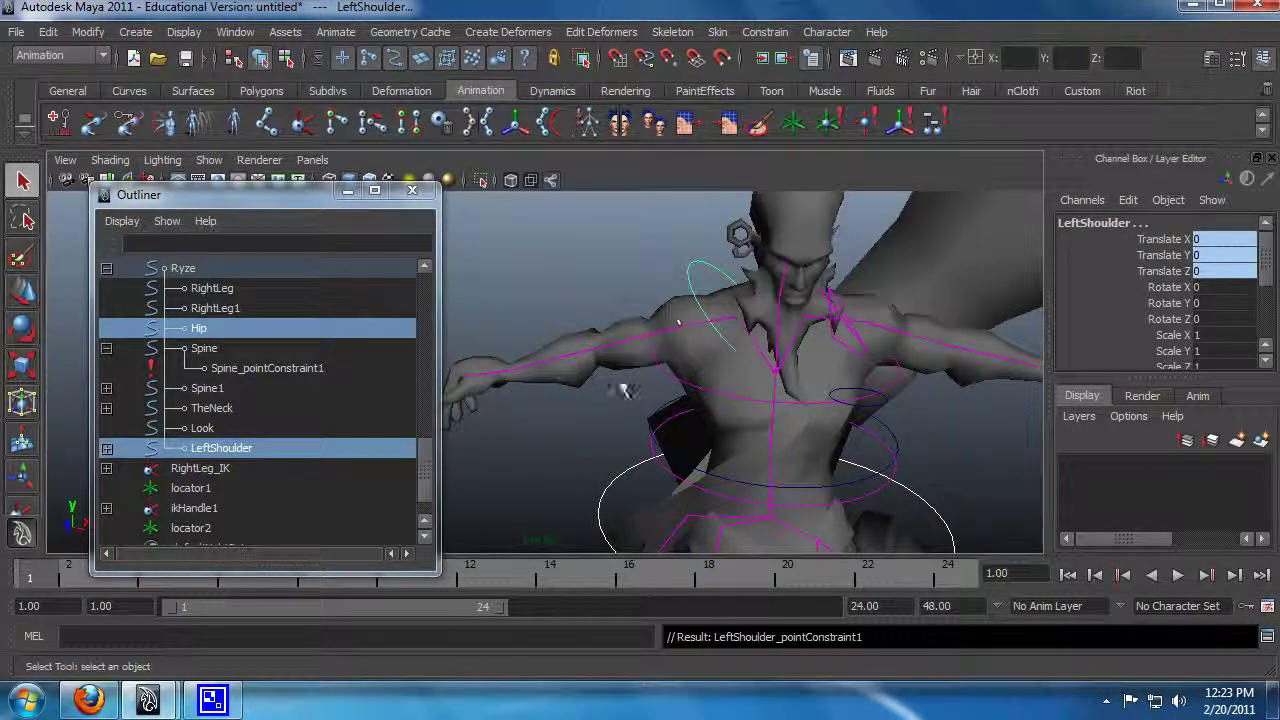
# Step: Create an IK handle running from the L_arm joint at the shoulder to the wrist joint
pyautogui.click(594, 362)
pyautogui.keyDown('alt'); pyautogui.moveTo(623, 346); pyautogui.dragTo(580, 410); pyautogui.keyUp('alt')
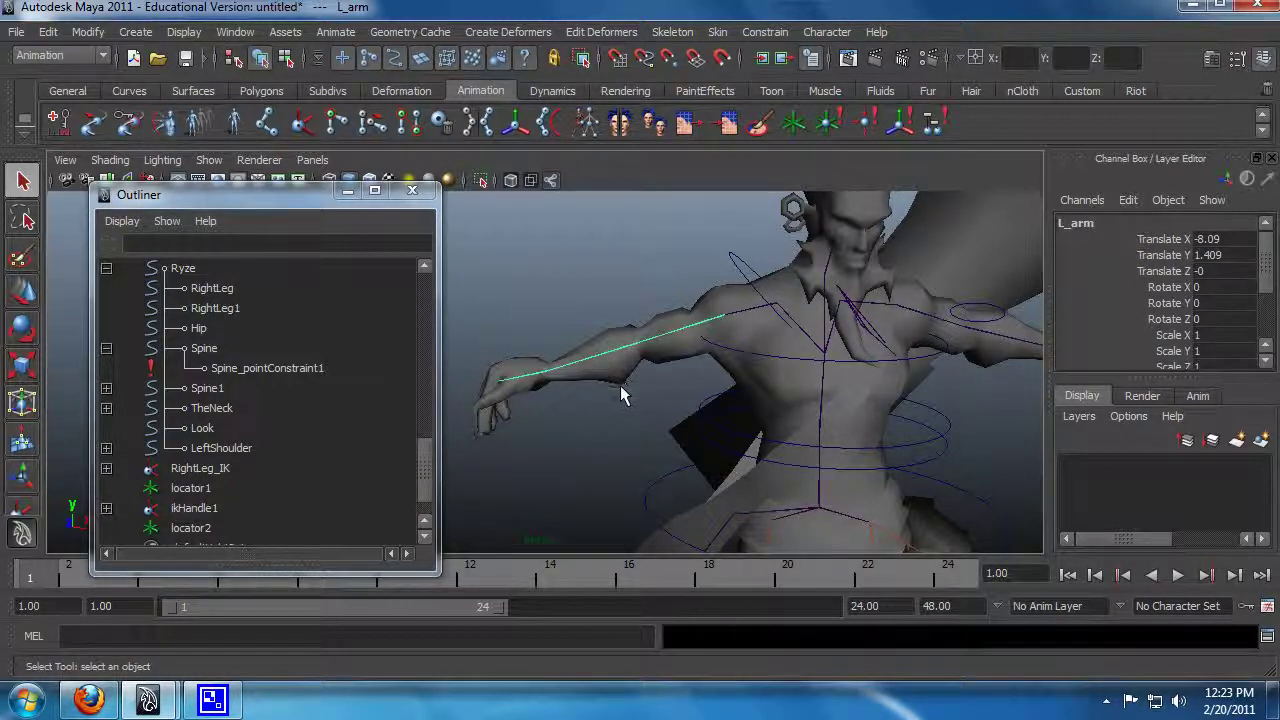
pyautogui.keyDown('alt'); pyautogui.moveTo(620, 385); pyautogui.dragTo(689, 337); pyautogui.keyUp('alt')
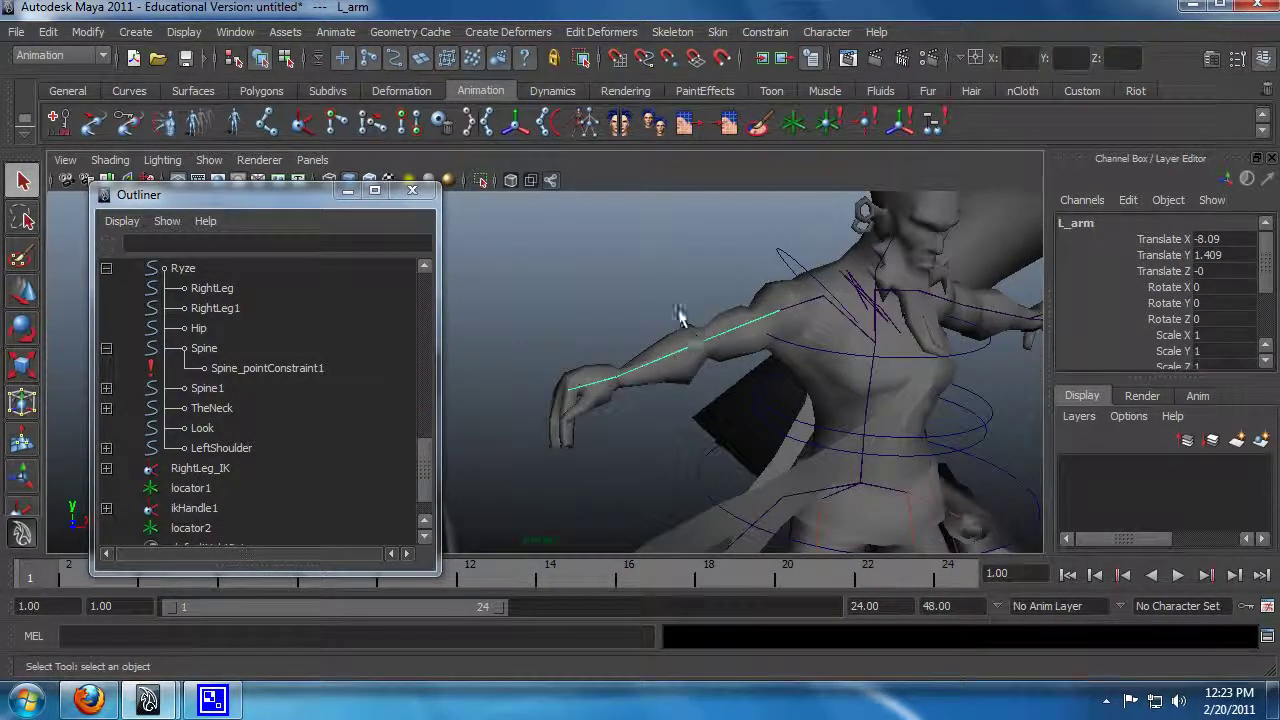
pyautogui.click(302, 122)
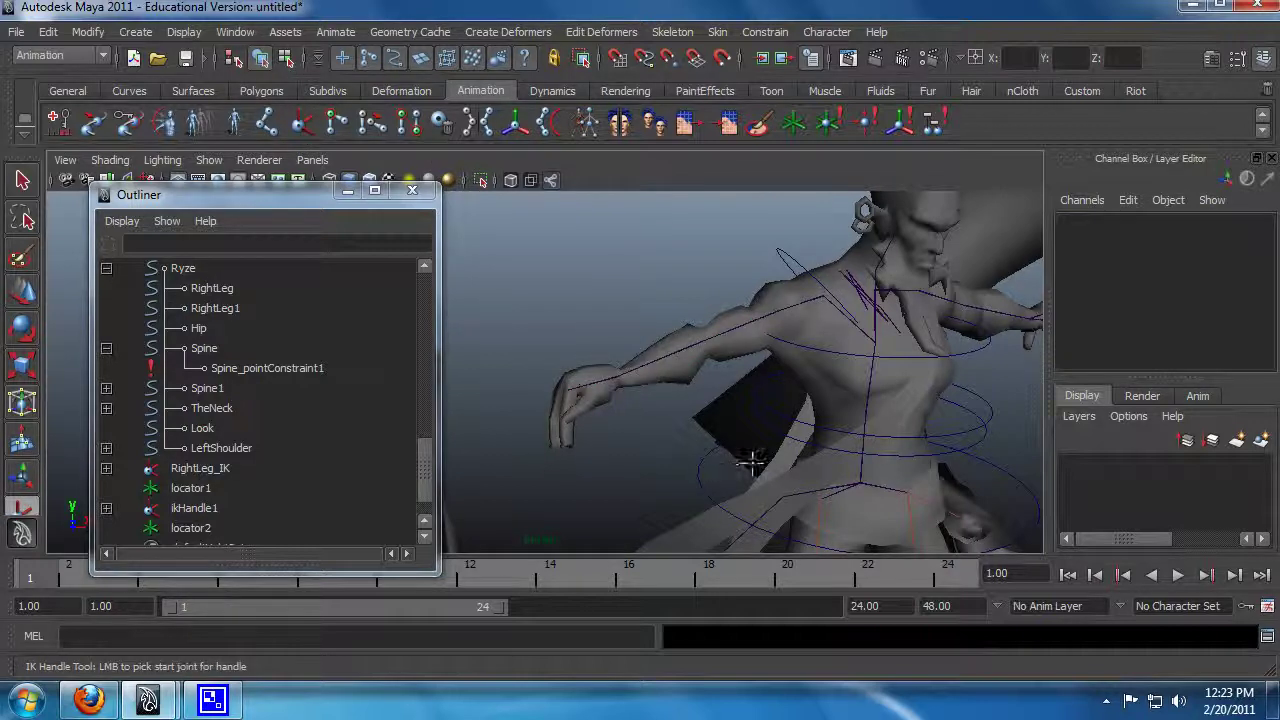
pyautogui.click(776, 311)
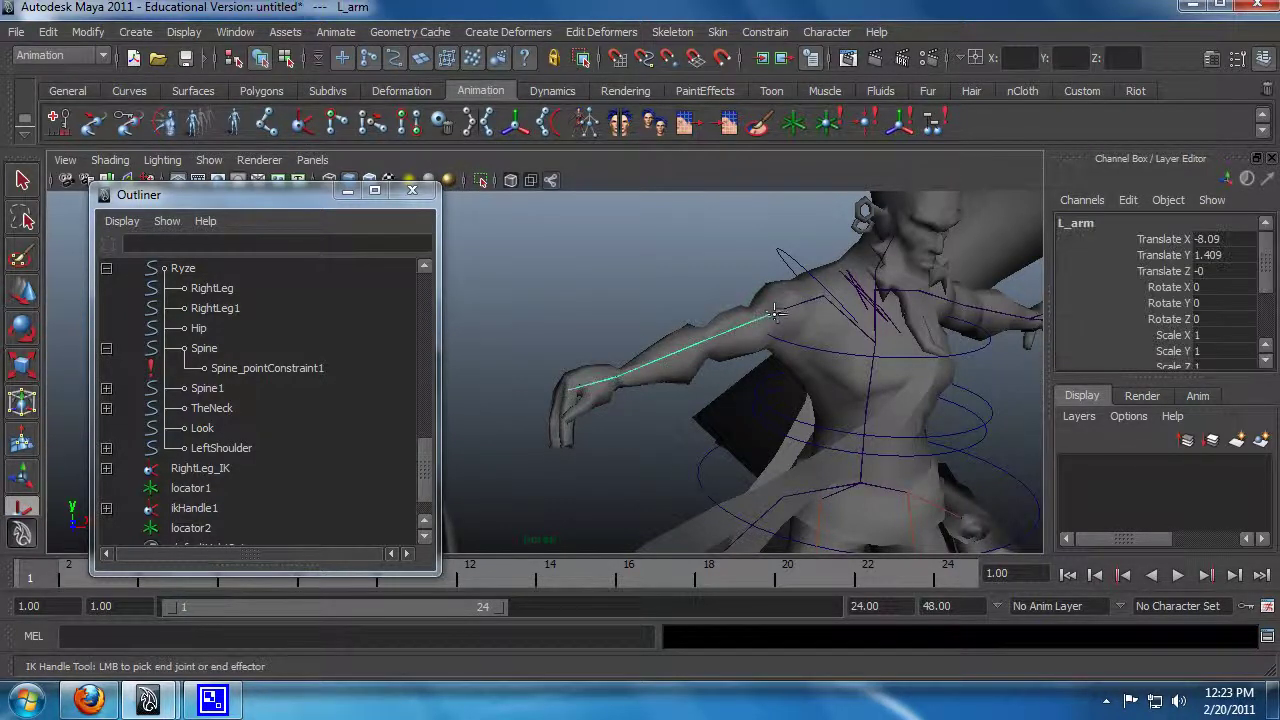
pyautogui.click(618, 380)
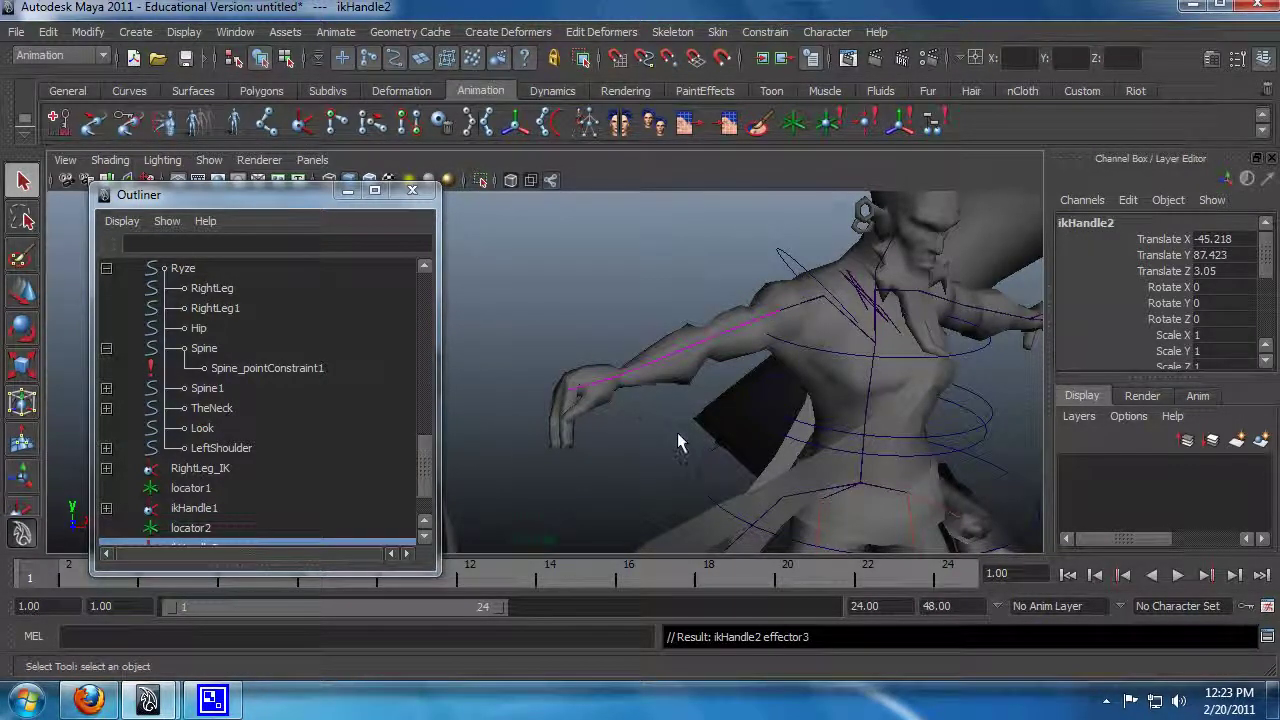
# Step: Try moving the new arm IK handle to test the bend, and undo the move
pyautogui.press('w')
pyautogui.moveTo(644, 378); pyautogui.dragTo(749, 380)
pyautogui.hotkey('ctrl', 'z')
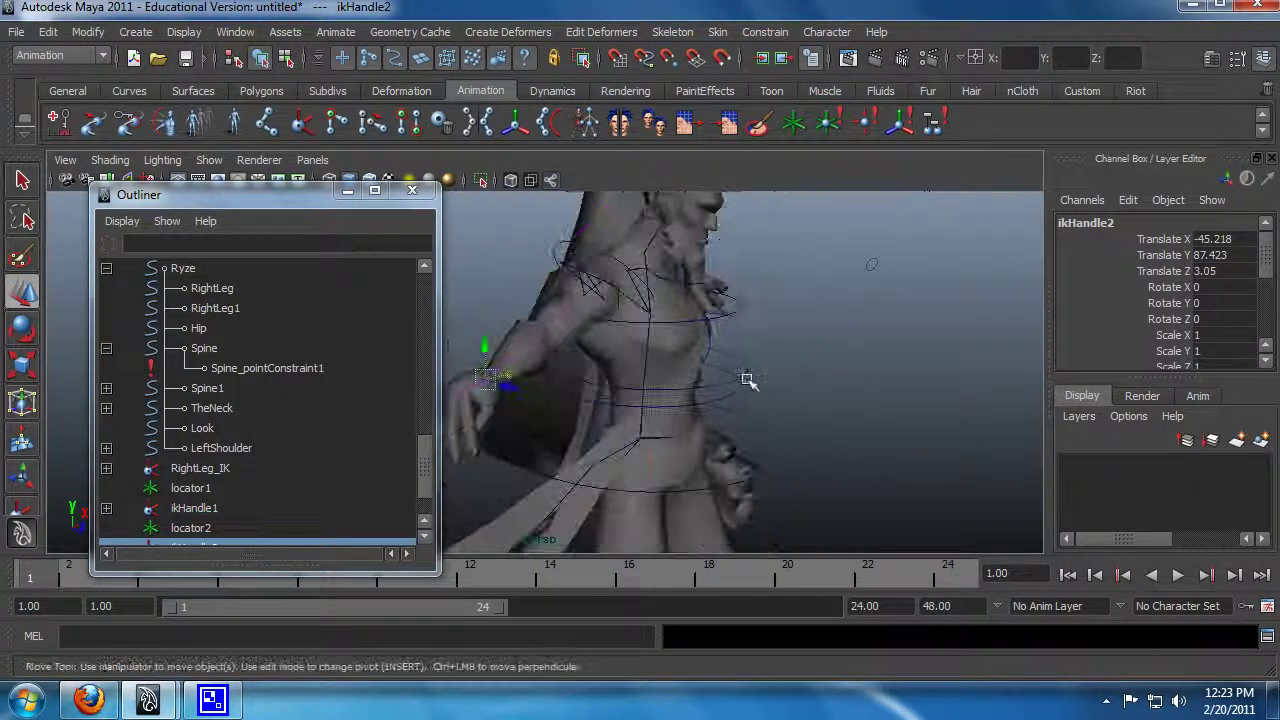
pyautogui.keyDown('alt'); pyautogui.moveTo(871, 266); pyautogui.dragTo(792, 366); pyautogui.keyUp('alt')
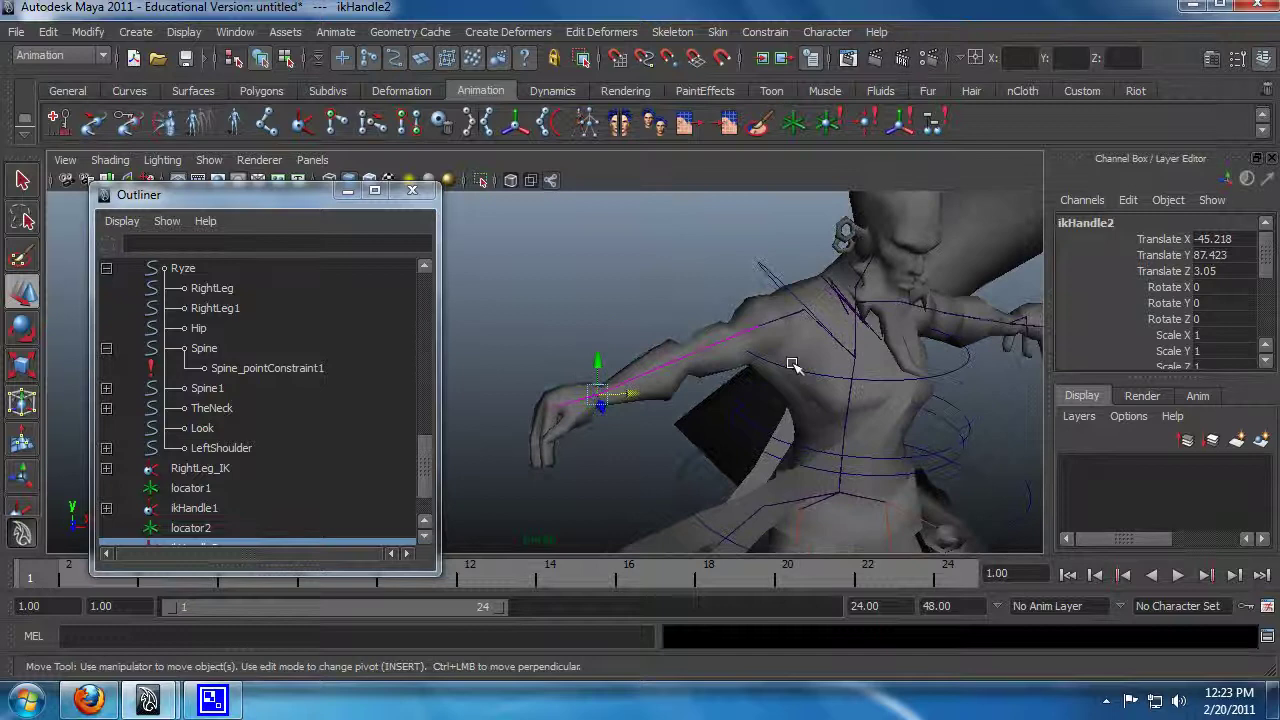
# Step: Create a locator and move it to the L_arm elbow, at about X -32.142, Y 93.517, Z 1.808
pyautogui.click(794, 122)
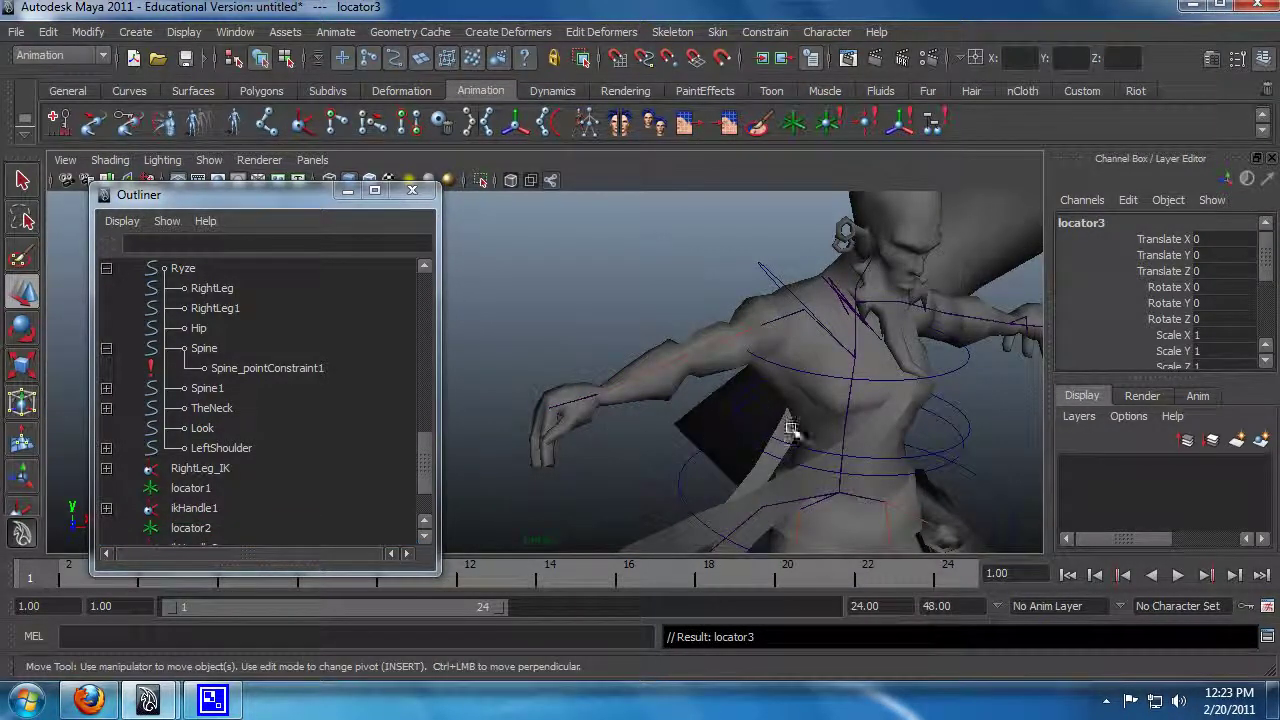
pyautogui.scroll(-5, 790, 430)
pyautogui.moveTo(771, 423); pyautogui.dragTo(712, 415, button='middle')
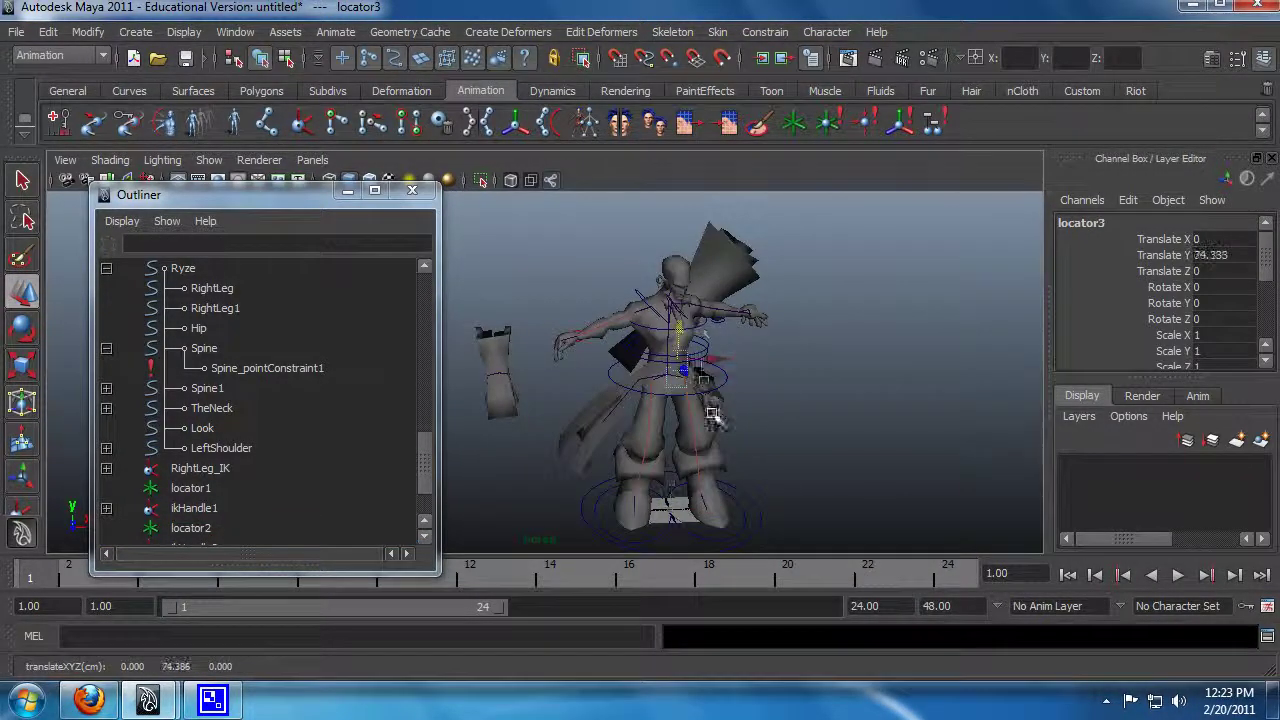
pyautogui.keyDown('alt'); pyautogui.moveTo(685, 368); pyautogui.dragTo(603, 366); pyautogui.keyUp('alt')
pyautogui.scroll(3, 651, 360)
# Step: Move locator3 straight back behind the elbow to Z -33, snapping it to the grid
pyautogui.press('space')
pyautogui.moveTo(268, 197); pyautogui.dragTo(365, 592)
pyautogui.press('space')
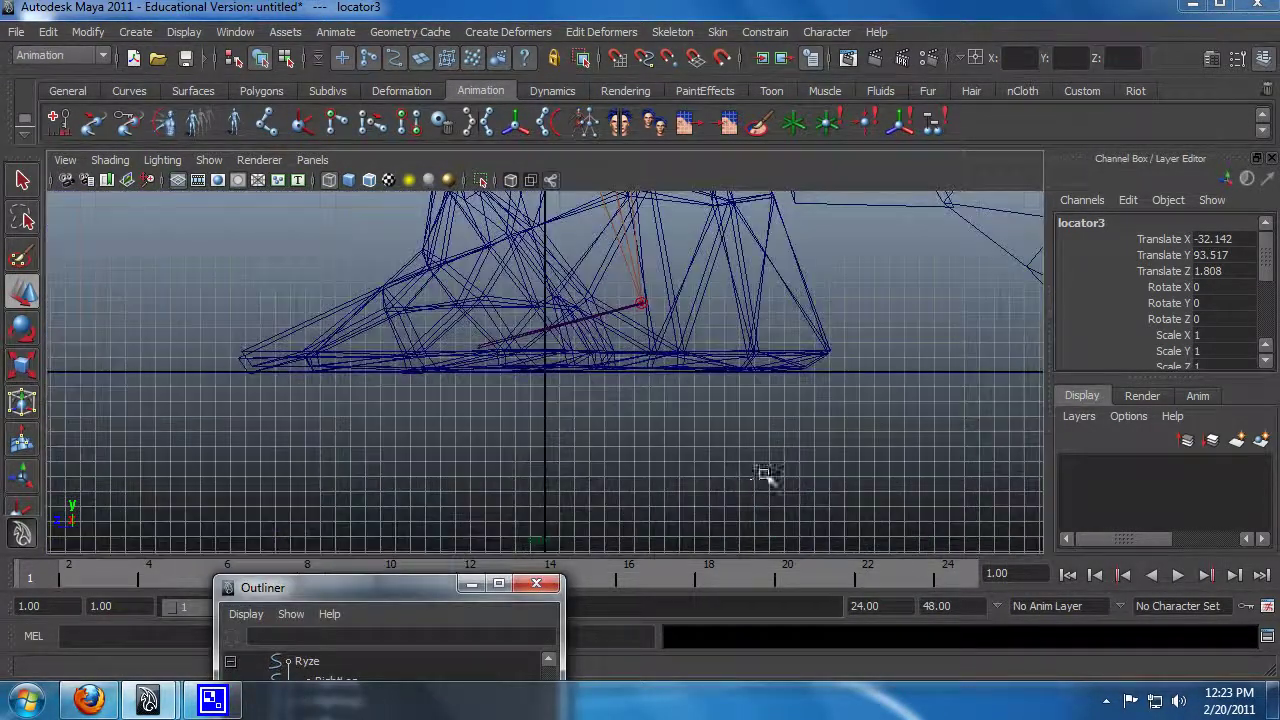
pyautogui.scroll(5, 760, 420)
pyautogui.scroll(-5, 654, 457)
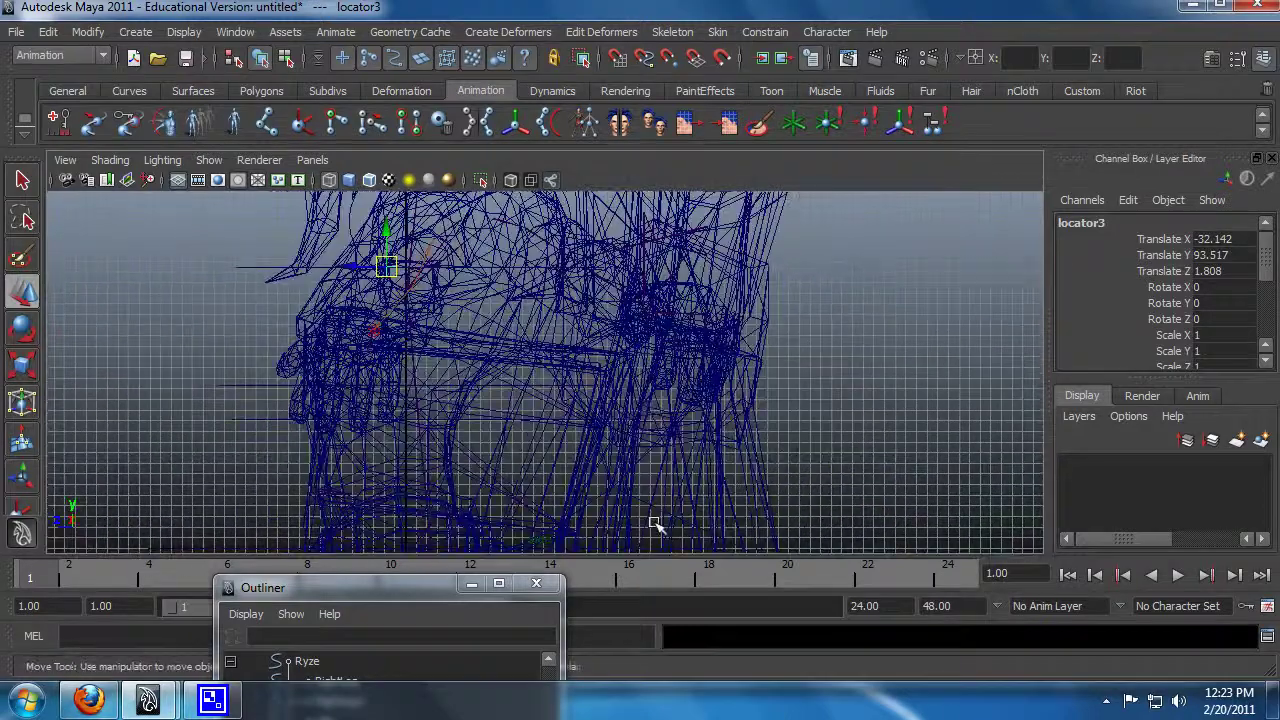
pyautogui.scroll(-2, 626, 446)
pyautogui.moveTo(370, 417); pyautogui.dragTo(528, 423)
pyautogui.press('space')
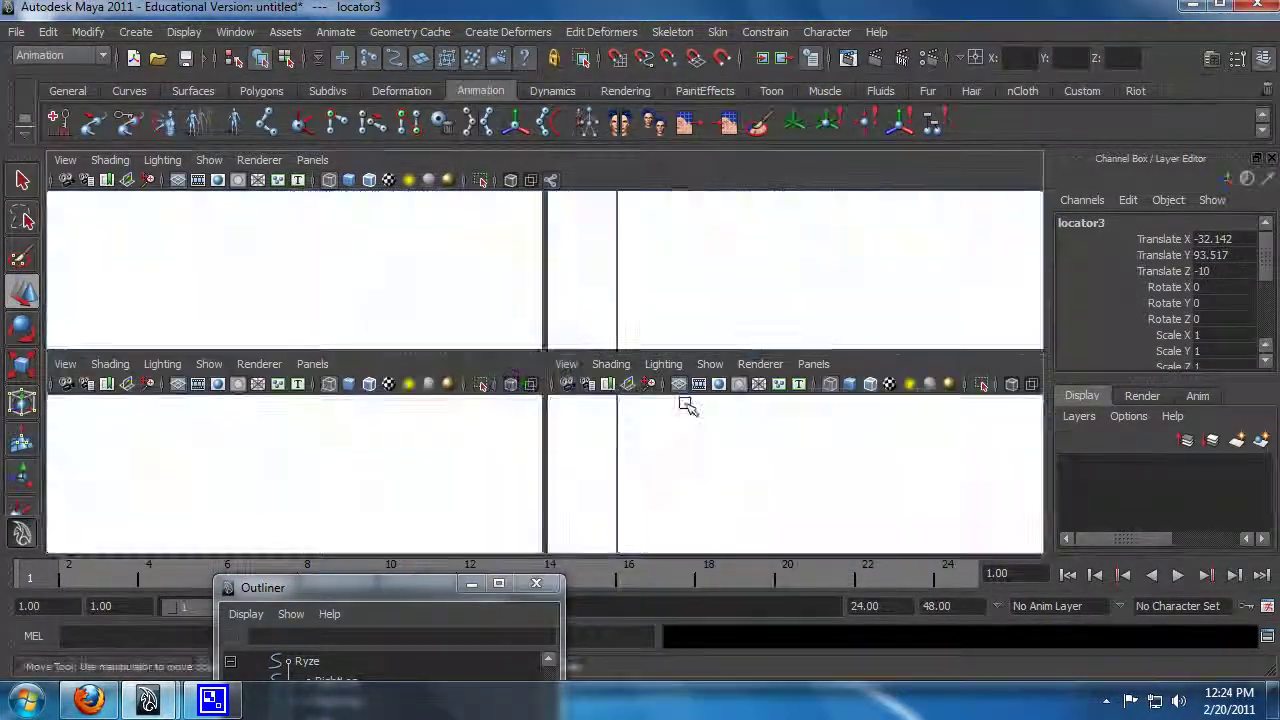
pyautogui.press('space')
pyautogui.keyDown('alt'); pyautogui.moveTo(749, 297); pyautogui.dragTo(449, 333); pyautogui.keyUp('alt')
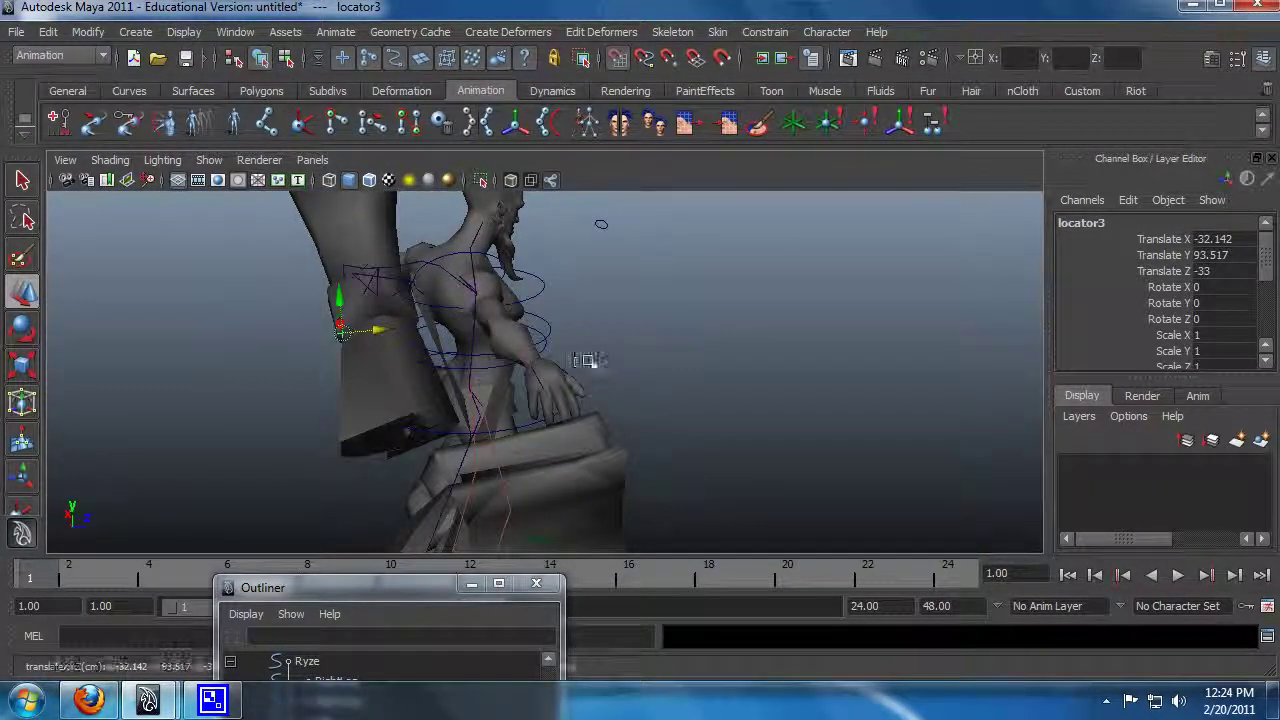
pyautogui.click(490, 338)
pyautogui.keyDown('alt'); pyautogui.moveTo(616, 344); pyautogui.dragTo(576, 393); pyautogui.keyUp('alt')
pyautogui.click(450, 300)
pyautogui.press('q')
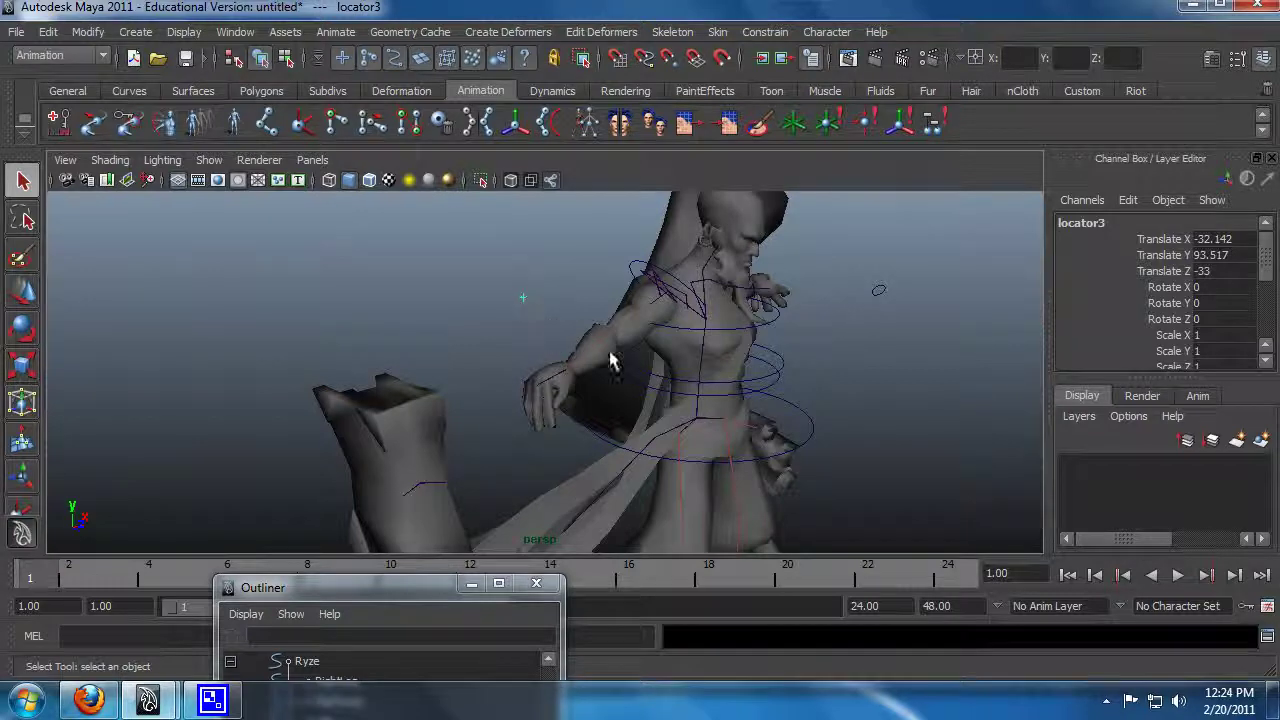
# Step: Bring the Outliner back beside the character and show the entries for ikHandle2 and locator3
pyautogui.moveTo(376, 597); pyautogui.dragTo(342, 261)
pyautogui.scroll(-5, 396, 405)
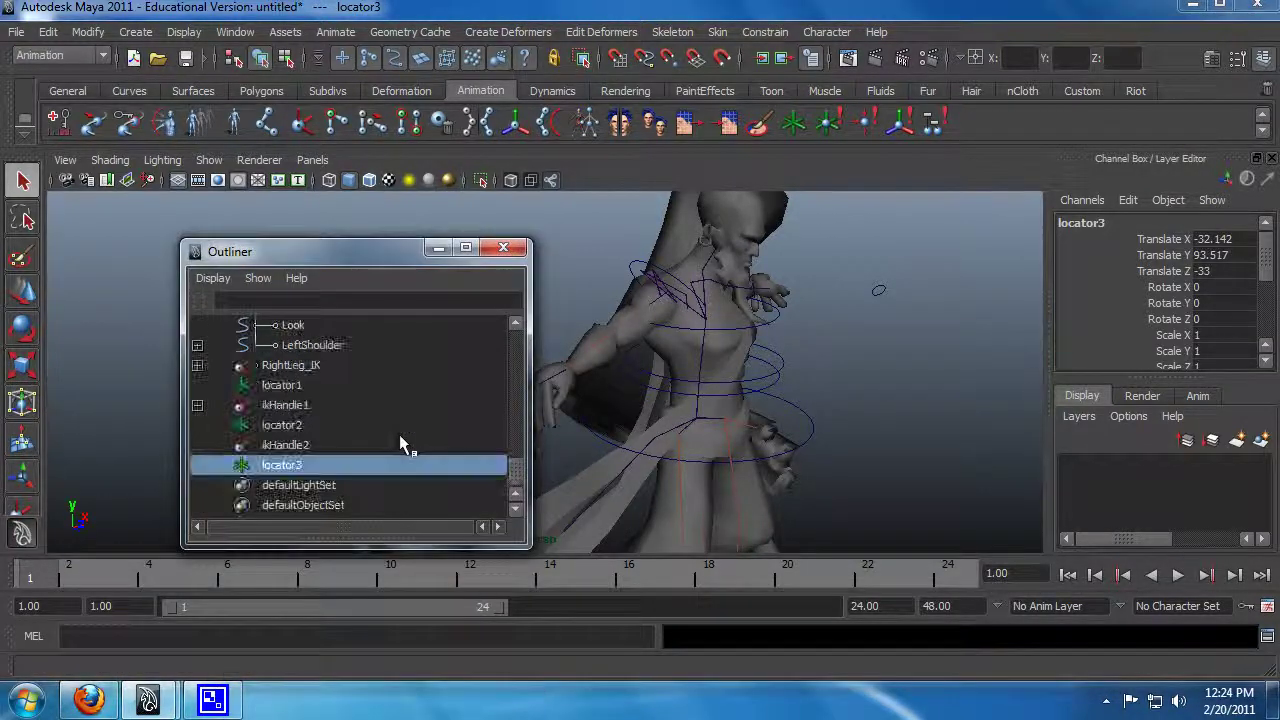
pyautogui.click(312, 448)
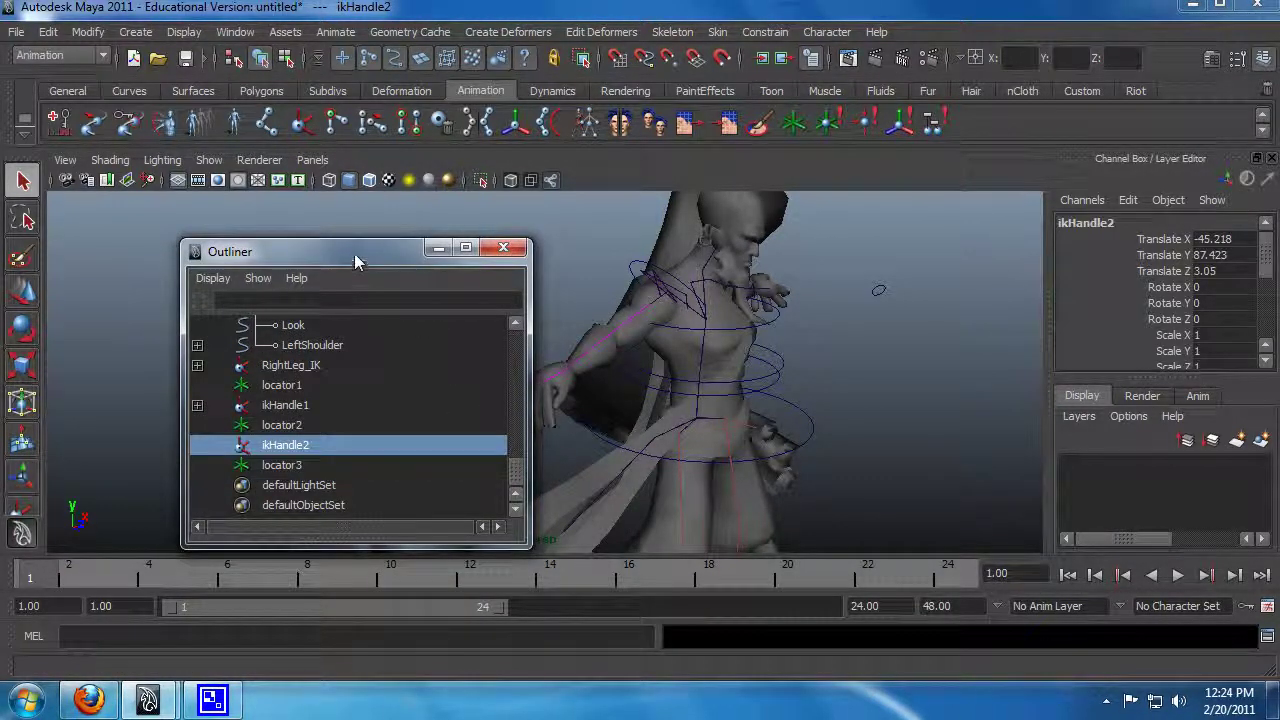
pyautogui.moveTo(355, 261); pyautogui.dragTo(210, 291)
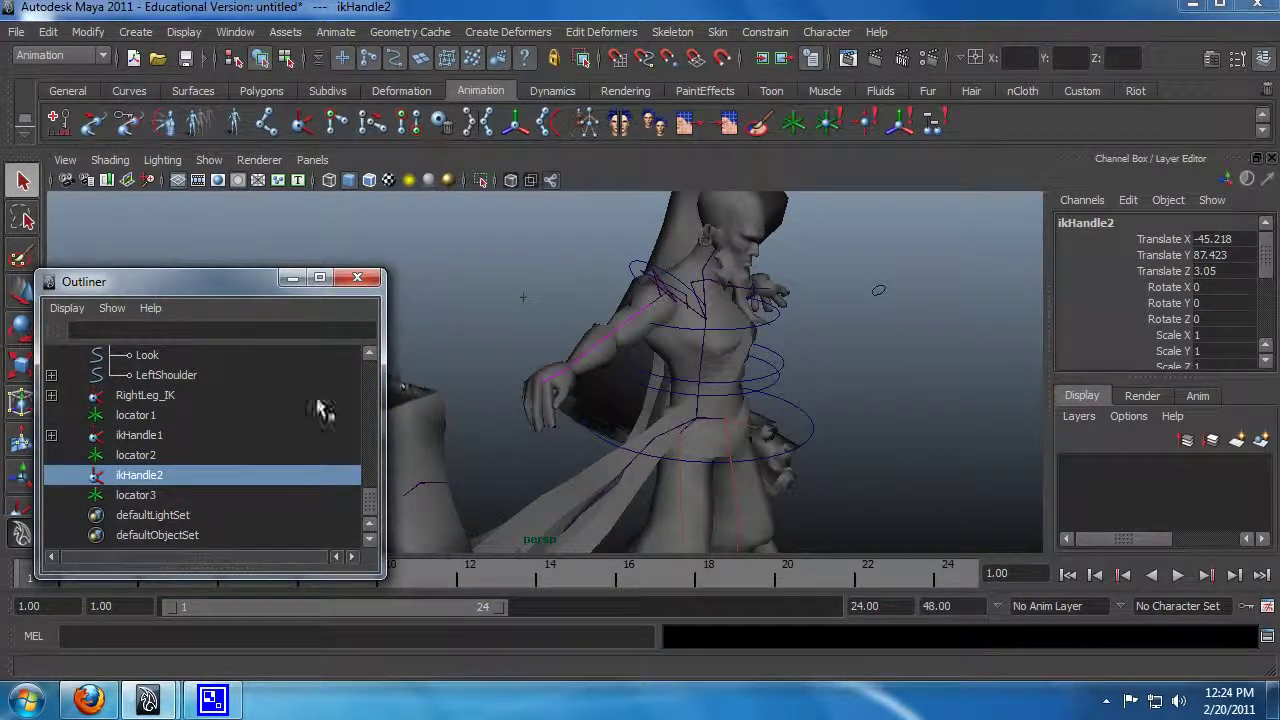
# Step: Apply a Pole Vector constraint to ikHandle2 with locator3 as the target
pyautogui.click(171, 495)
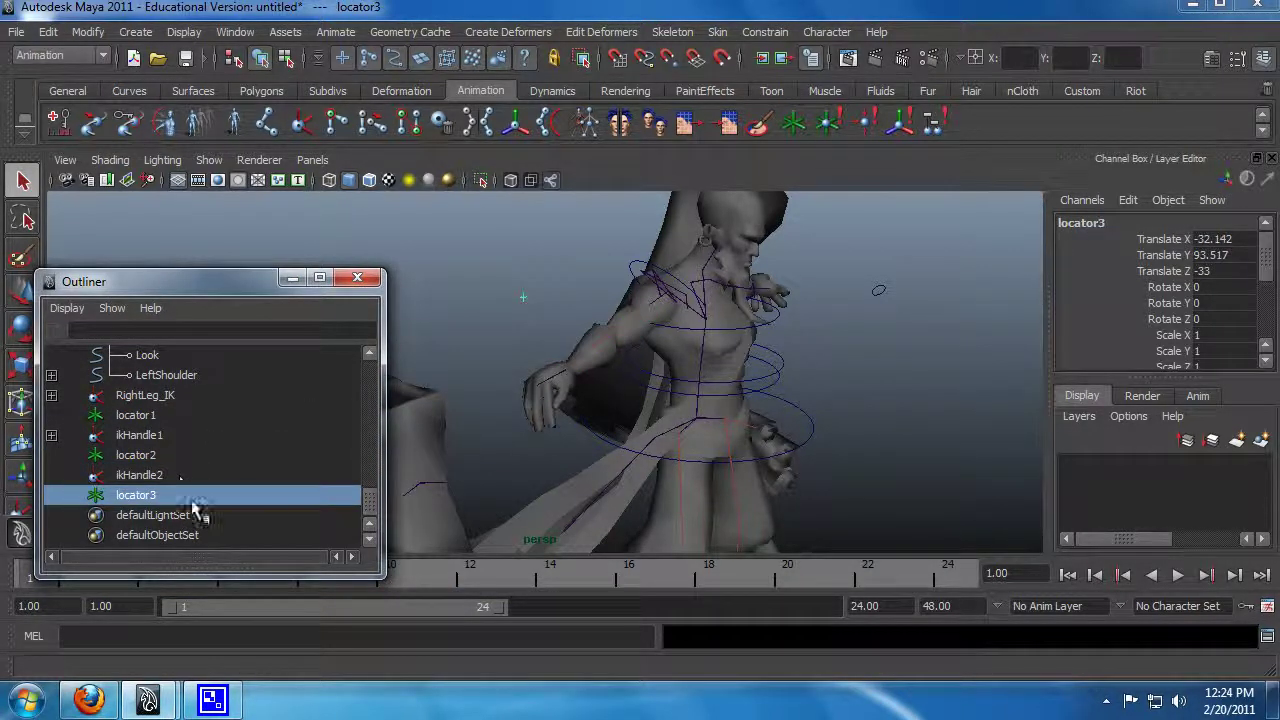
pyautogui.keyDown('ctrl'); pyautogui.click(175, 475); pyautogui.keyUp('ctrl')
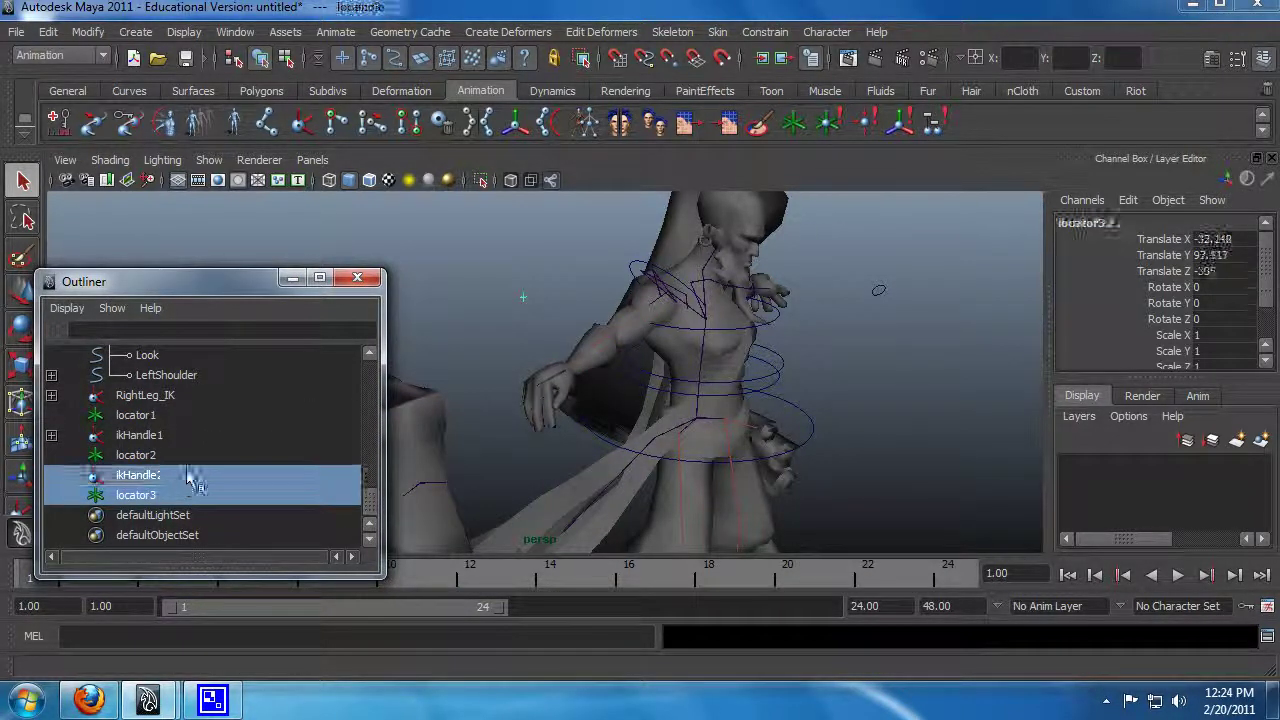
pyautogui.click(718, 32)
pyautogui.moveTo(765, 32)
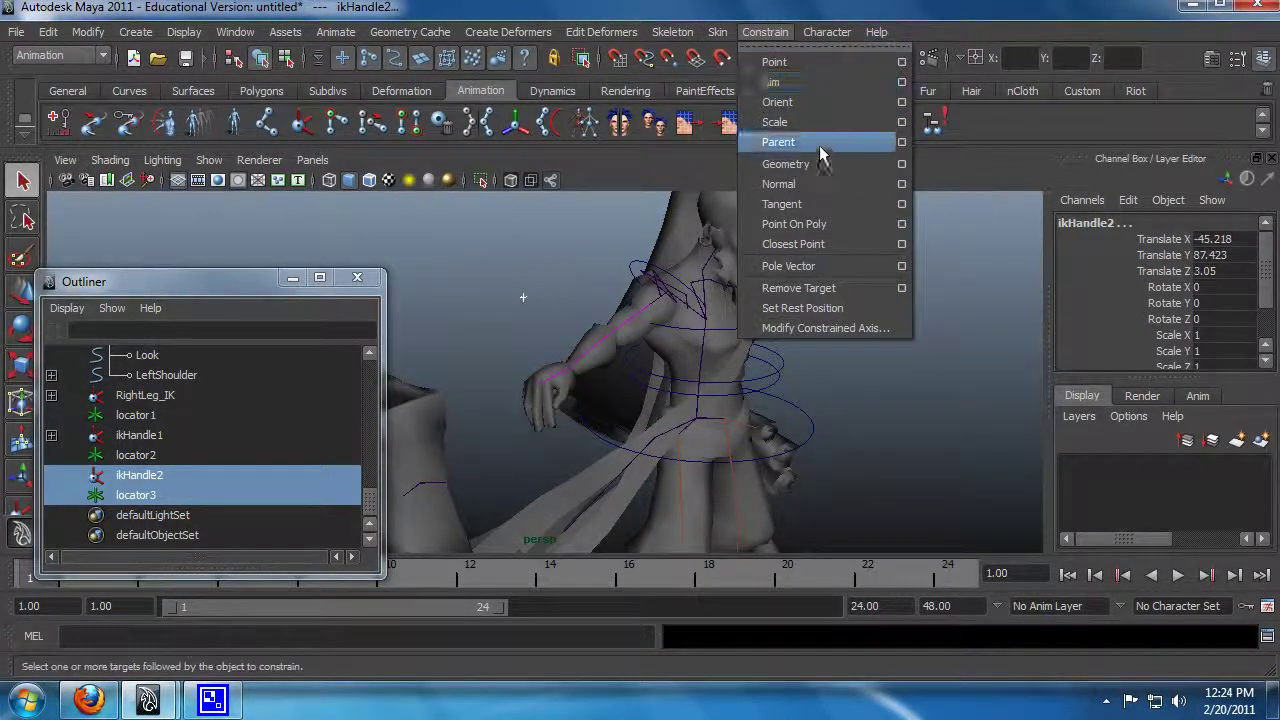
pyautogui.click(818, 266)
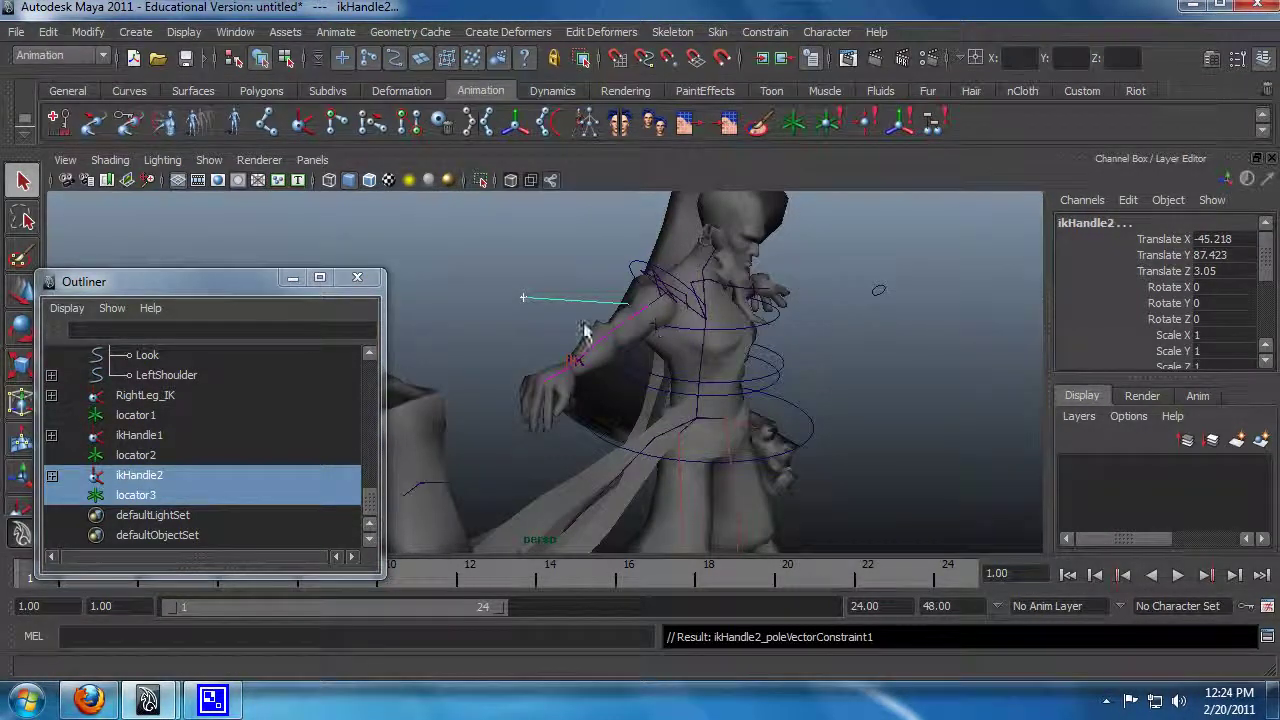
# Step: Try moving locator3 to test the elbow direction, and undo the moves along with the Pole Vector constraint
pyautogui.click(522, 297)
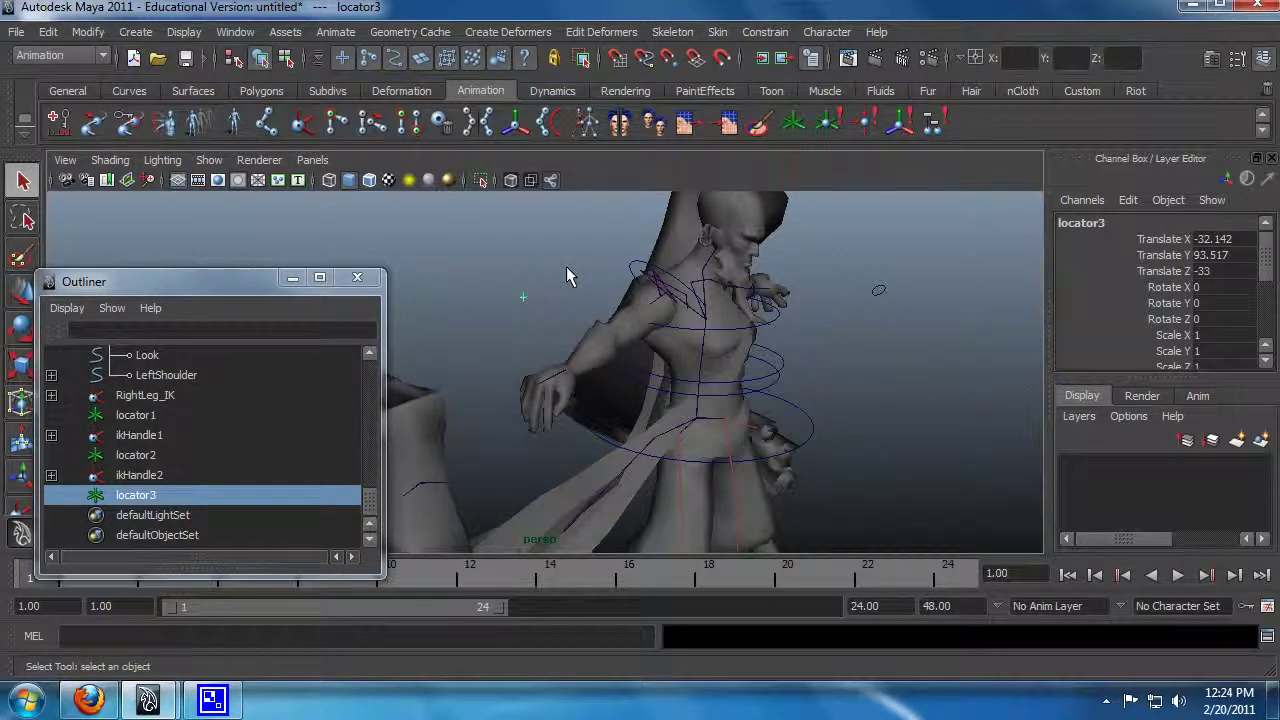
pyautogui.press('w')
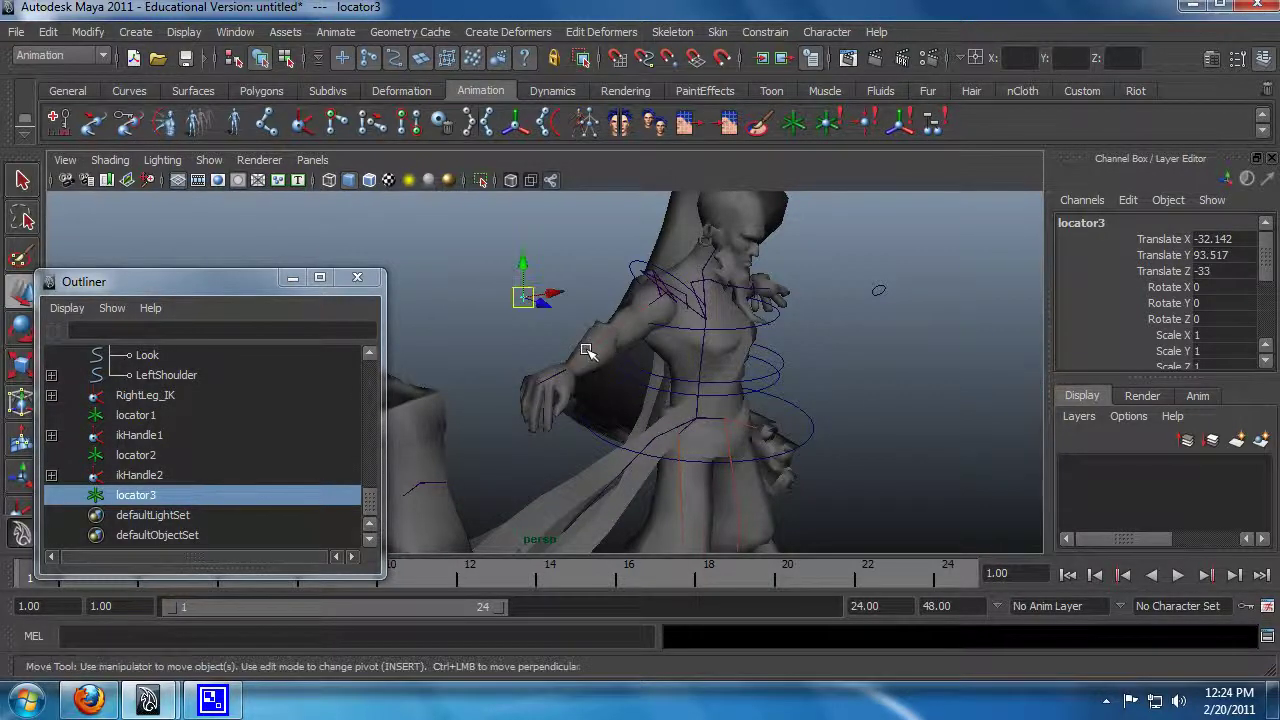
pyautogui.click(522, 262)
pyautogui.keyDown('alt'); pyautogui.moveTo(836, 362); pyautogui.dragTo(604, 389); pyautogui.keyUp('alt')
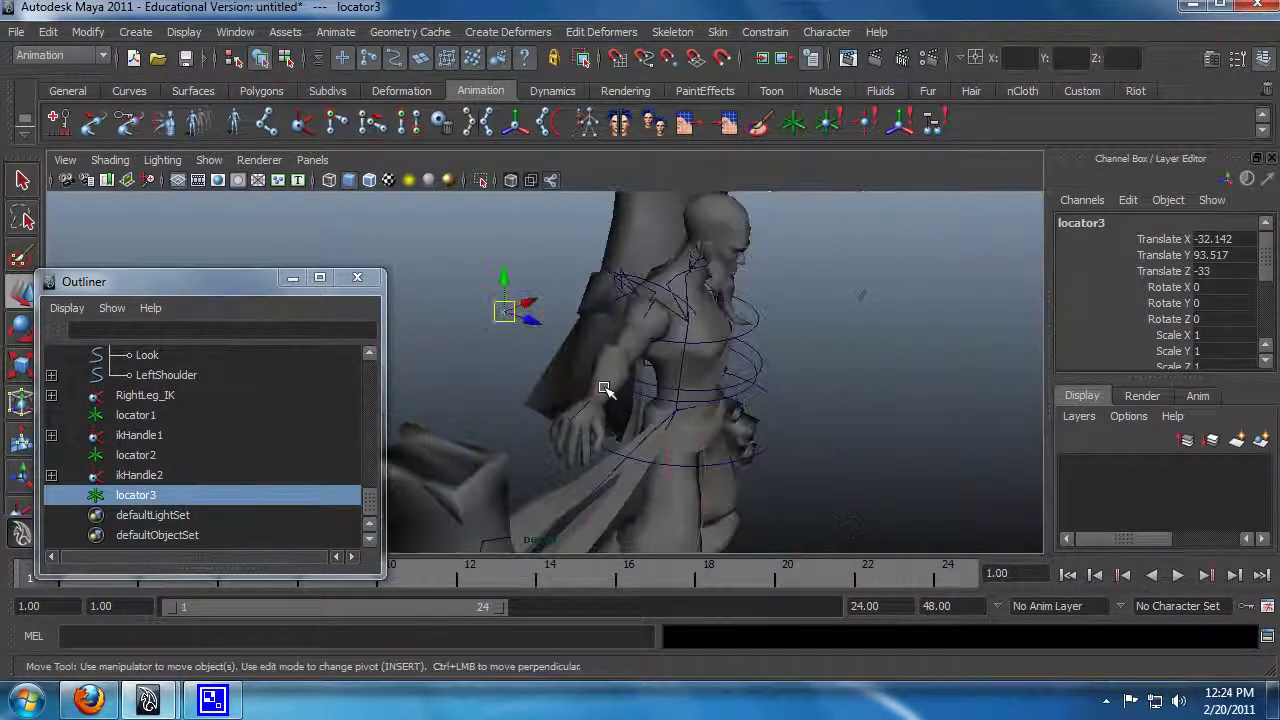
pyautogui.moveTo(506, 276); pyautogui.dragTo(698, 482)
pyautogui.hotkey('ctrl', 'z')
pyautogui.hotkey('ctrl', 'z')
pyautogui.hotkey('ctrl', 'z')
pyautogui.hotkey('ctrl', 'z')
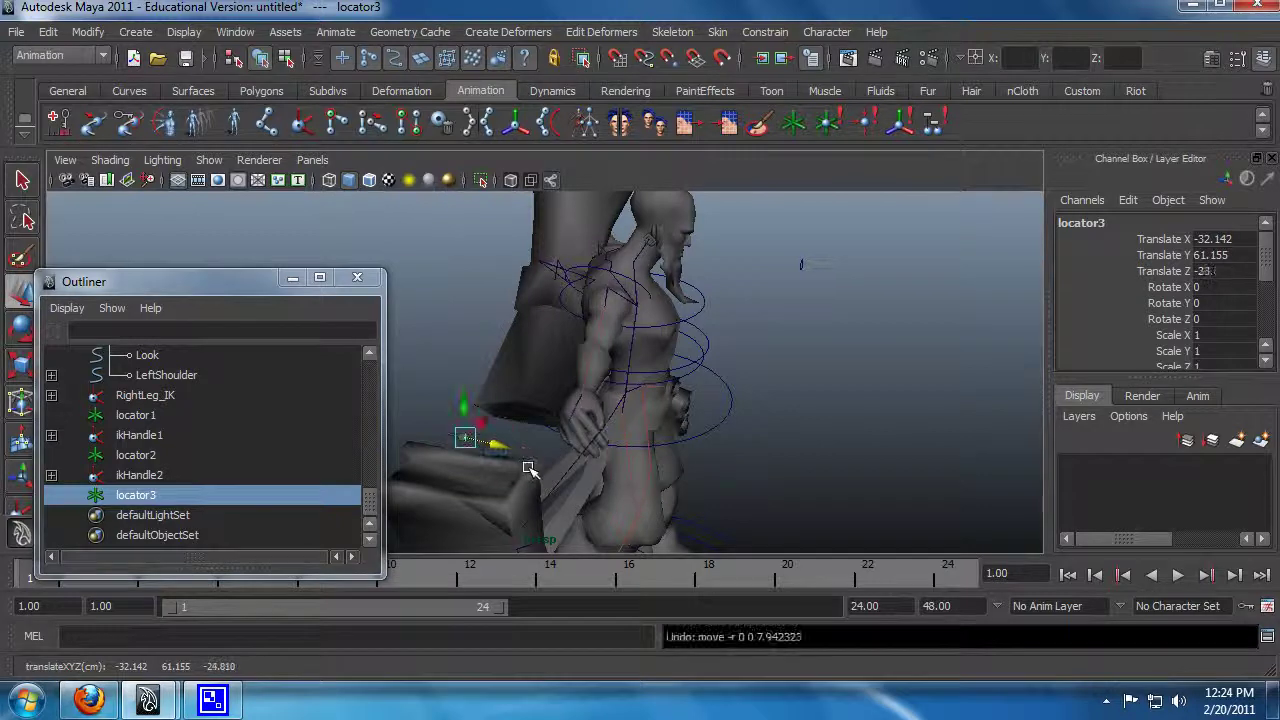
pyautogui.hotkey('ctrl', 'z')
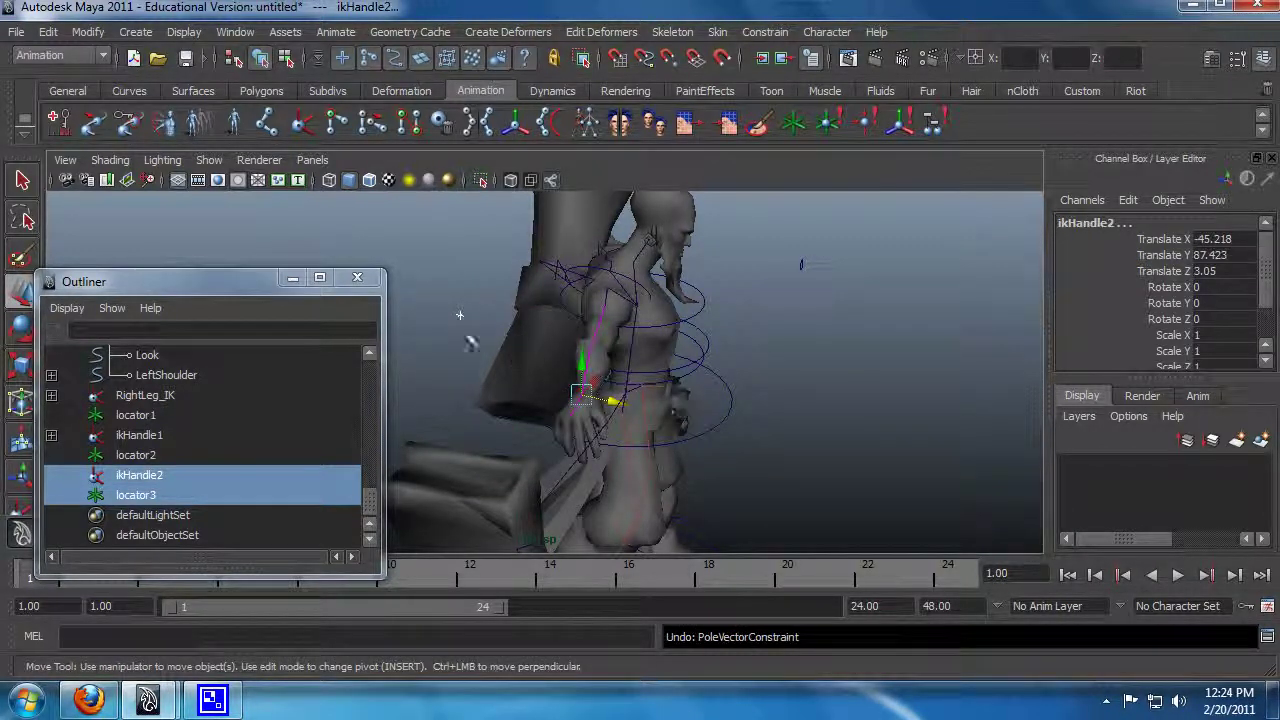
# Step: Apply a Pole Vector constraint to ikHandle2 with locator3 as the target
pyautogui.click(460, 316)
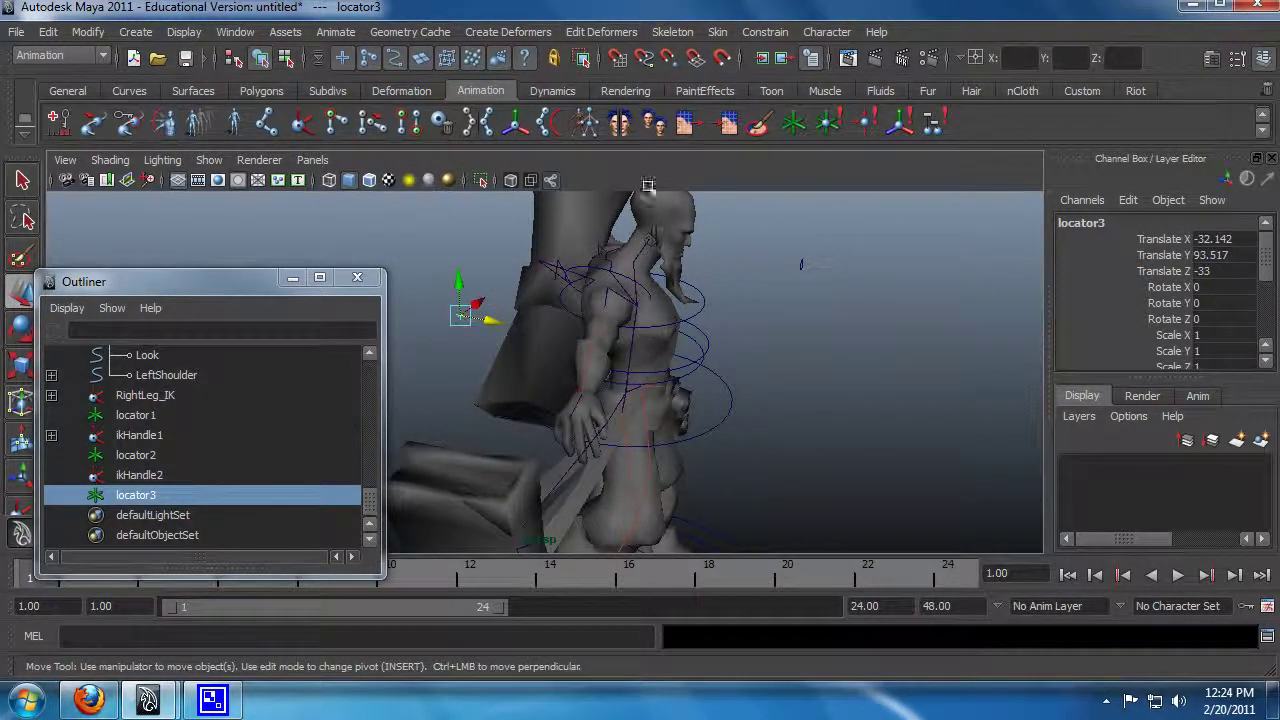
pyautogui.keyDown('ctrl'); pyautogui.click(152, 477); pyautogui.keyUp('ctrl')
pyautogui.click(765, 32)
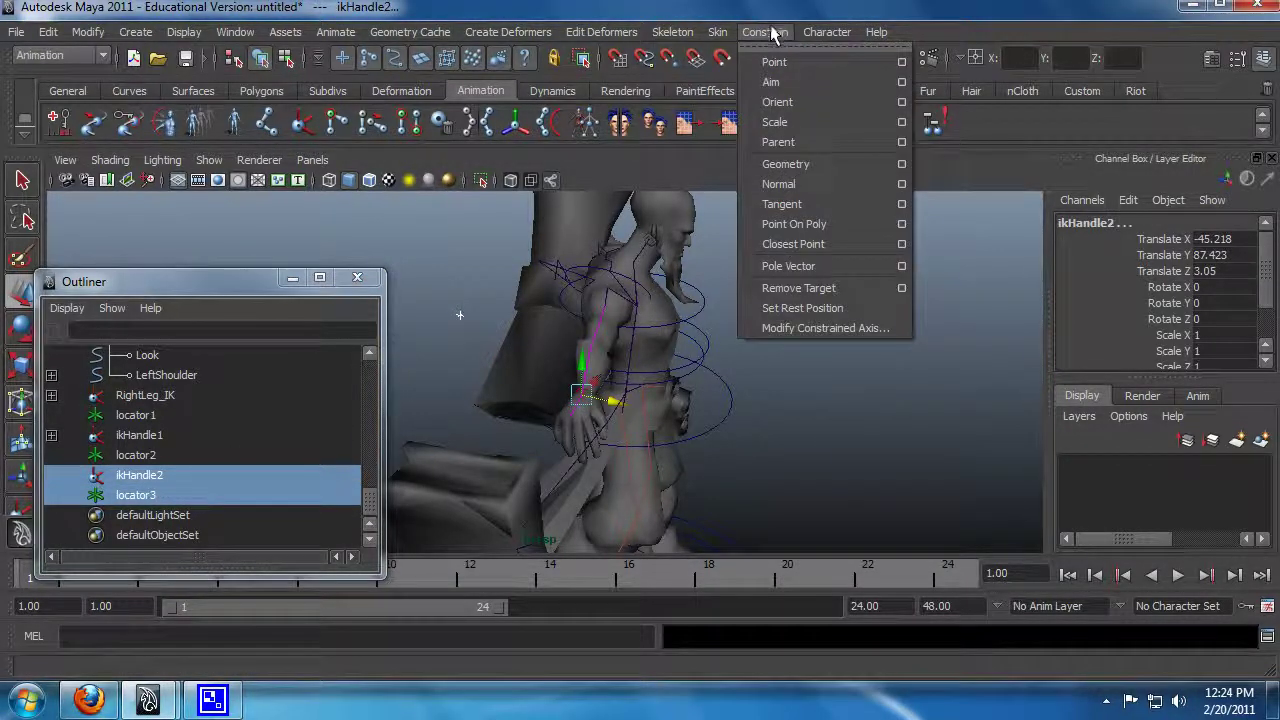
pyautogui.click(770, 35)
pyautogui.keyDown('alt'); pyautogui.moveTo(686, 360); pyautogui.dragTo(824, 363, button='right'); pyautogui.keyUp('alt')
pyautogui.click(765, 32)
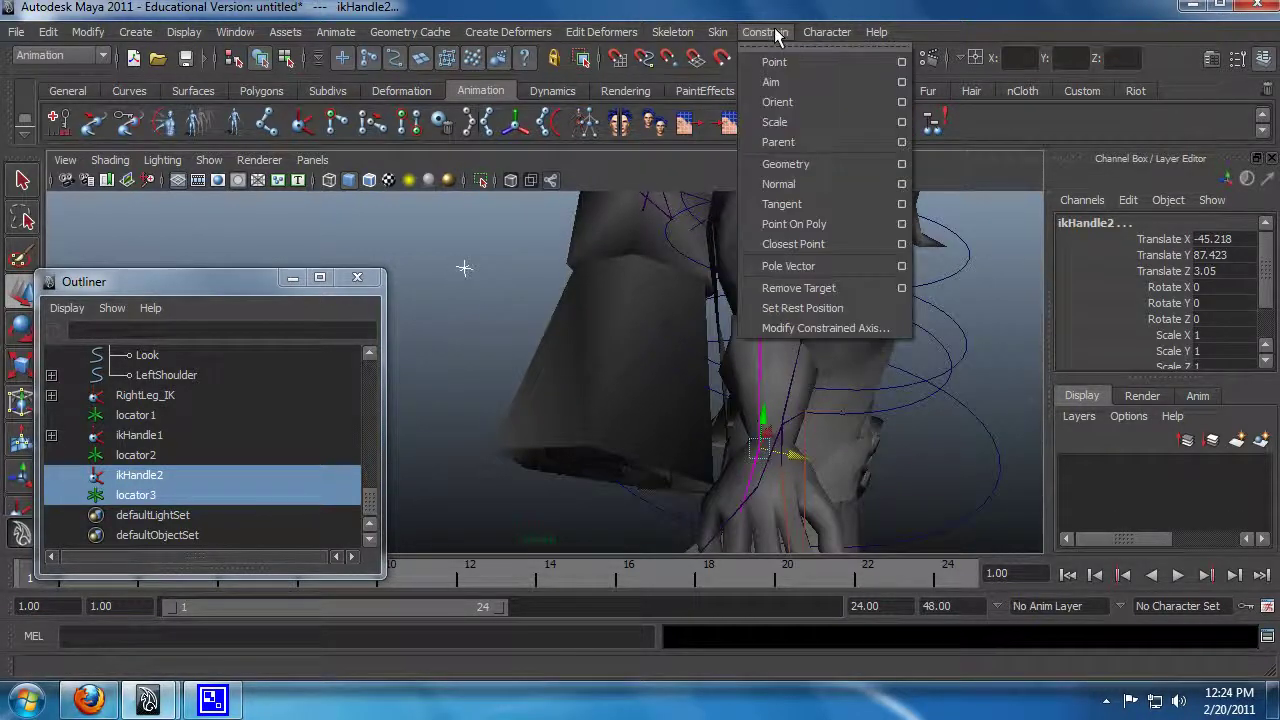
pyautogui.click(818, 266)
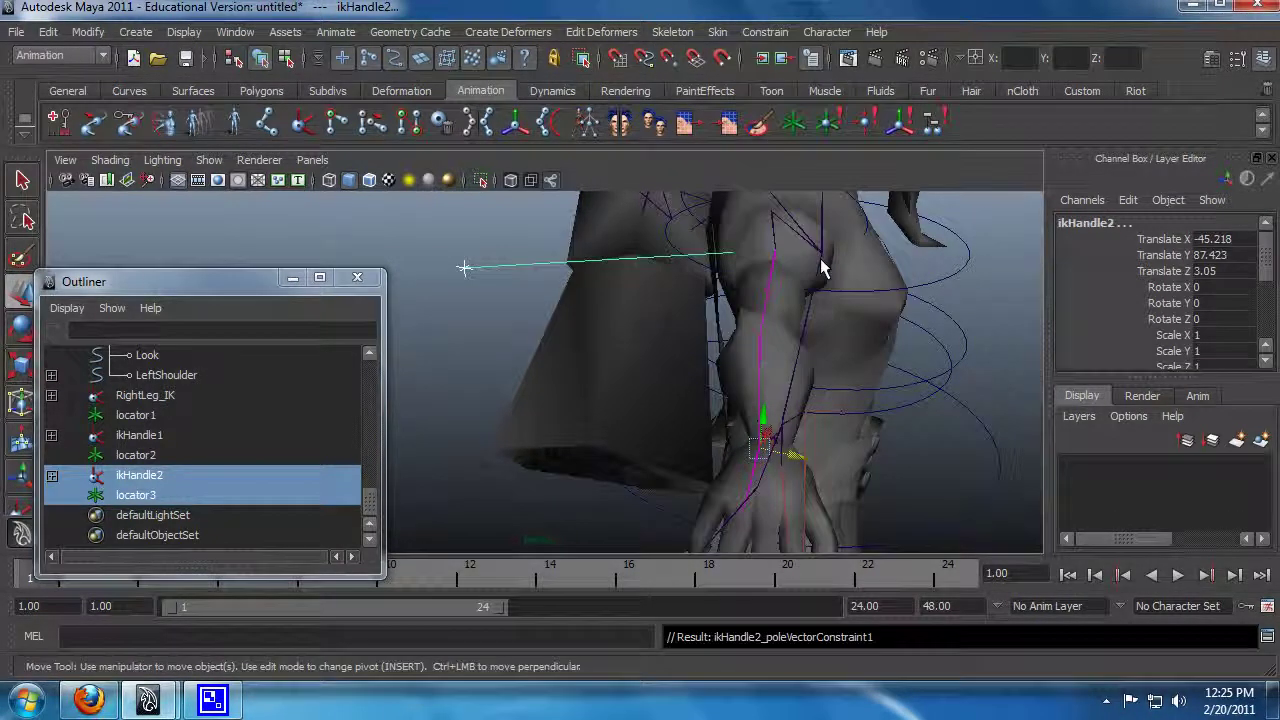
# Step: Try moving locator3 down and forward to about Y 68, Z -1.5 to test the elbow direction, and undo the move
pyautogui.keyDown('alt'); pyautogui.moveTo(805, 400); pyautogui.dragTo(771, 397); pyautogui.keyUp('alt')
pyautogui.moveTo(512, 216); pyautogui.dragTo(486, 282)
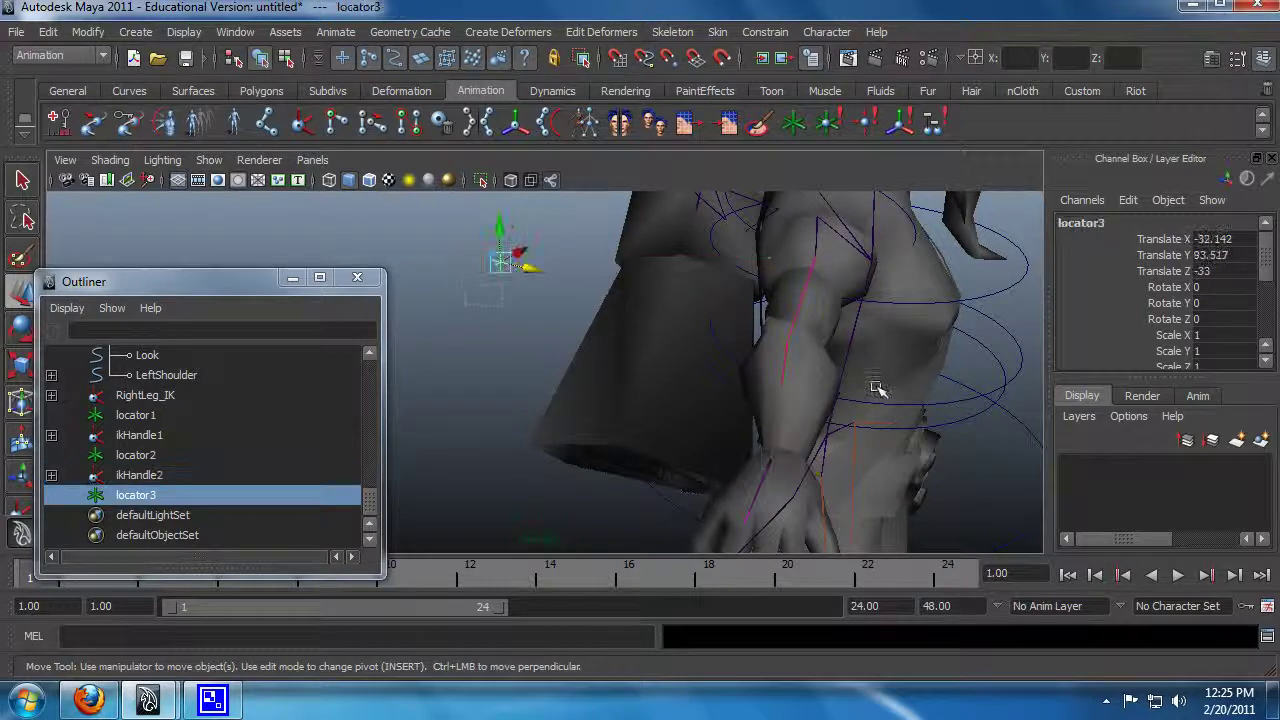
pyautogui.keyDown('alt'); pyautogui.moveTo(877, 391); pyautogui.dragTo(838, 384); pyautogui.keyUp('alt')
pyautogui.press('e')
pyautogui.press('w')
pyautogui.moveTo(504, 245); pyautogui.dragTo(766, 509)
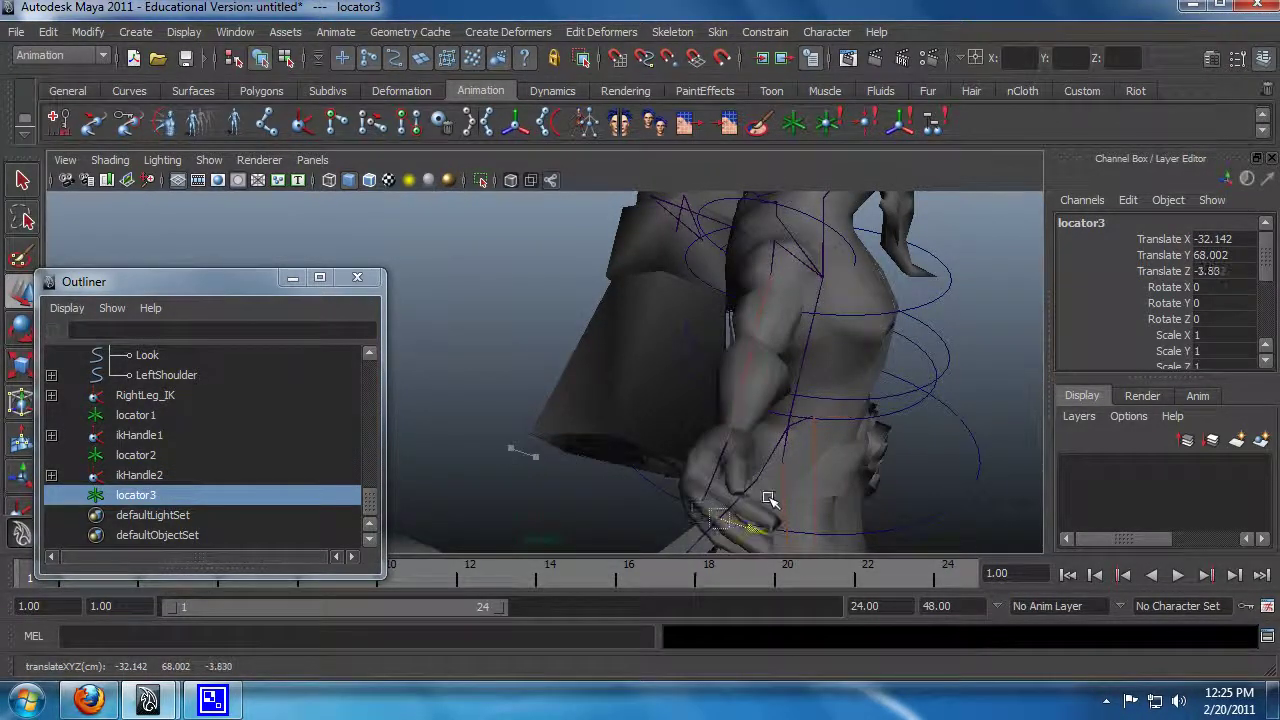
pyautogui.keyDown('alt'); pyautogui.moveTo(846, 430); pyautogui.dragTo(765, 404); pyautogui.keyUp('alt')
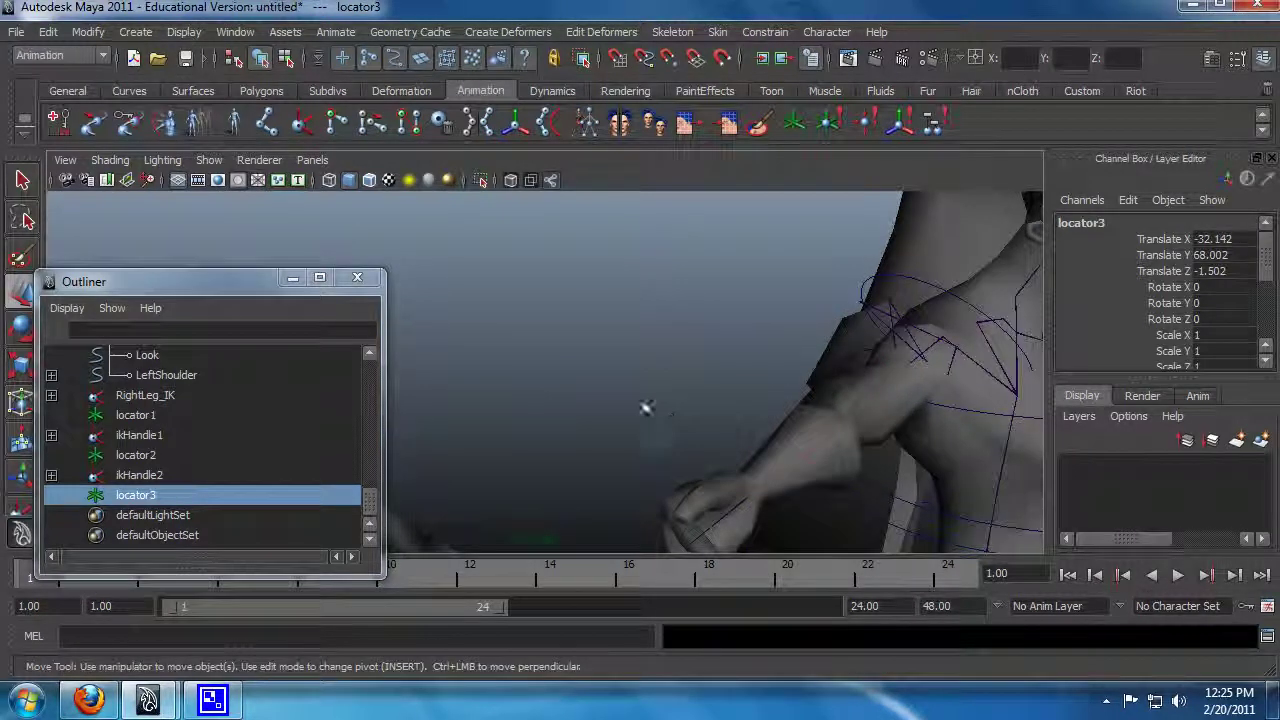
pyautogui.click(651, 409)
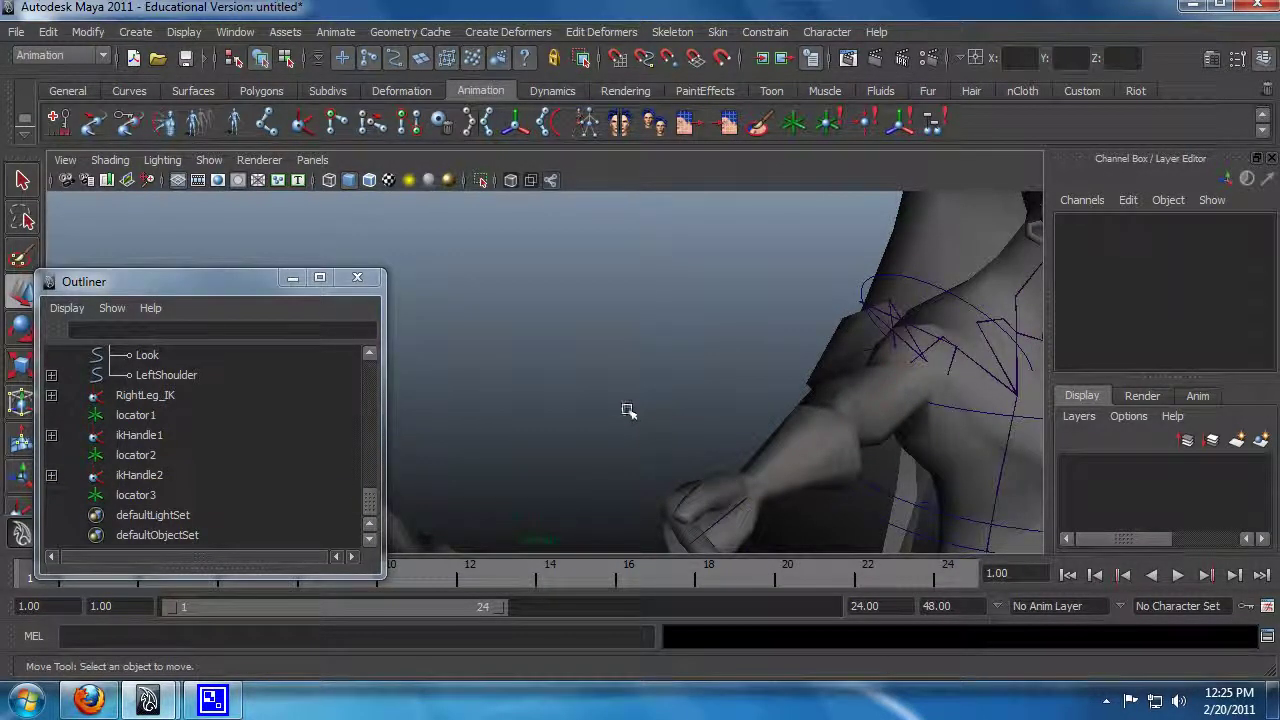
pyautogui.keyDown('alt'); pyautogui.moveTo(629, 409); pyautogui.dragTo(737, 486); pyautogui.keyUp('alt')
pyautogui.hotkey('ctrl', 'z')
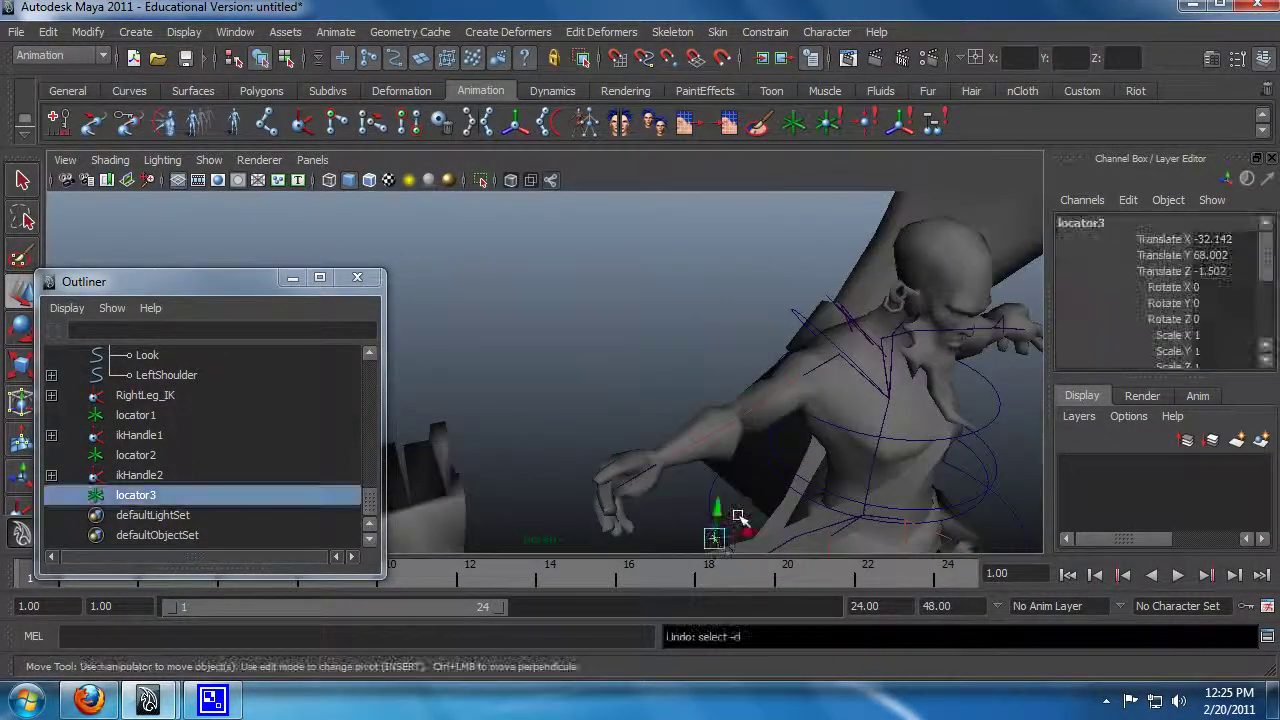
pyautogui.hotkey('ctrl', 'z')
# Step: Move ikHandle2 slightly toward the body to X -42.667 and try changing the height of locator3
pyautogui.keyDown('alt'); pyautogui.moveTo(617, 437); pyautogui.dragTo(680, 402); pyautogui.keyUp('alt')
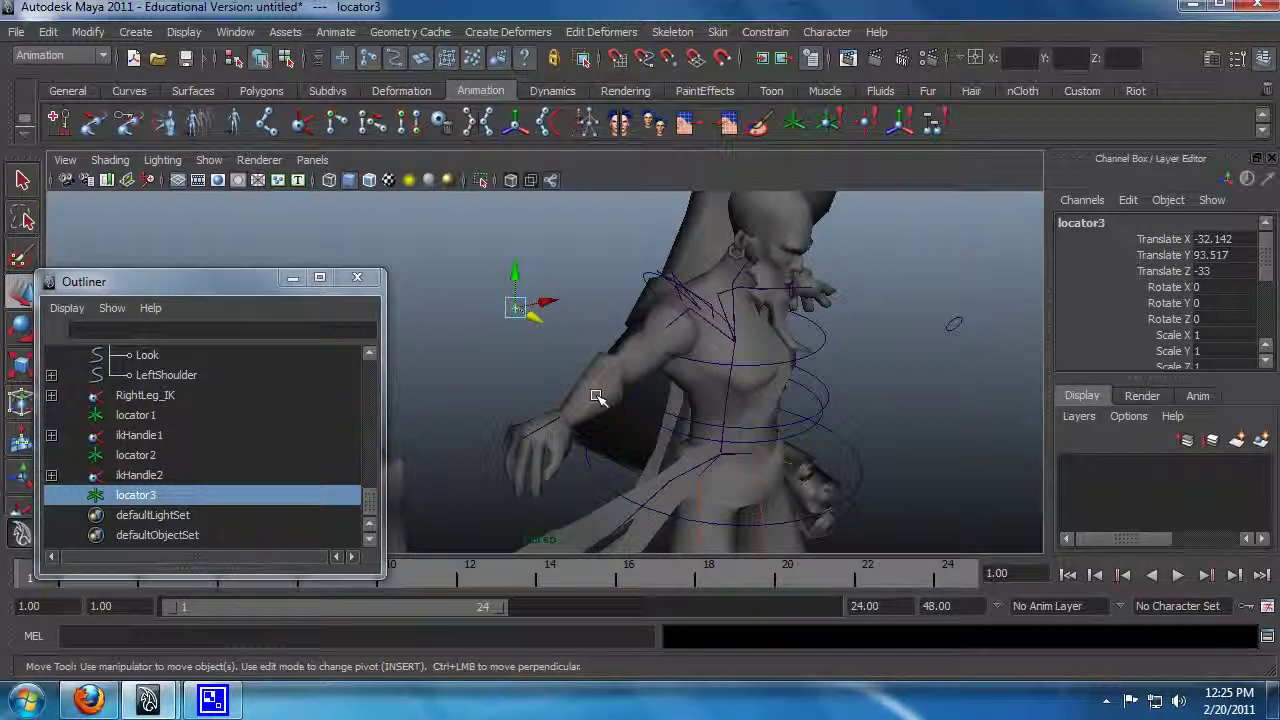
pyautogui.keyDown('alt'); pyautogui.moveTo(686, 423); pyautogui.dragTo(578, 405); pyautogui.keyUp('alt')
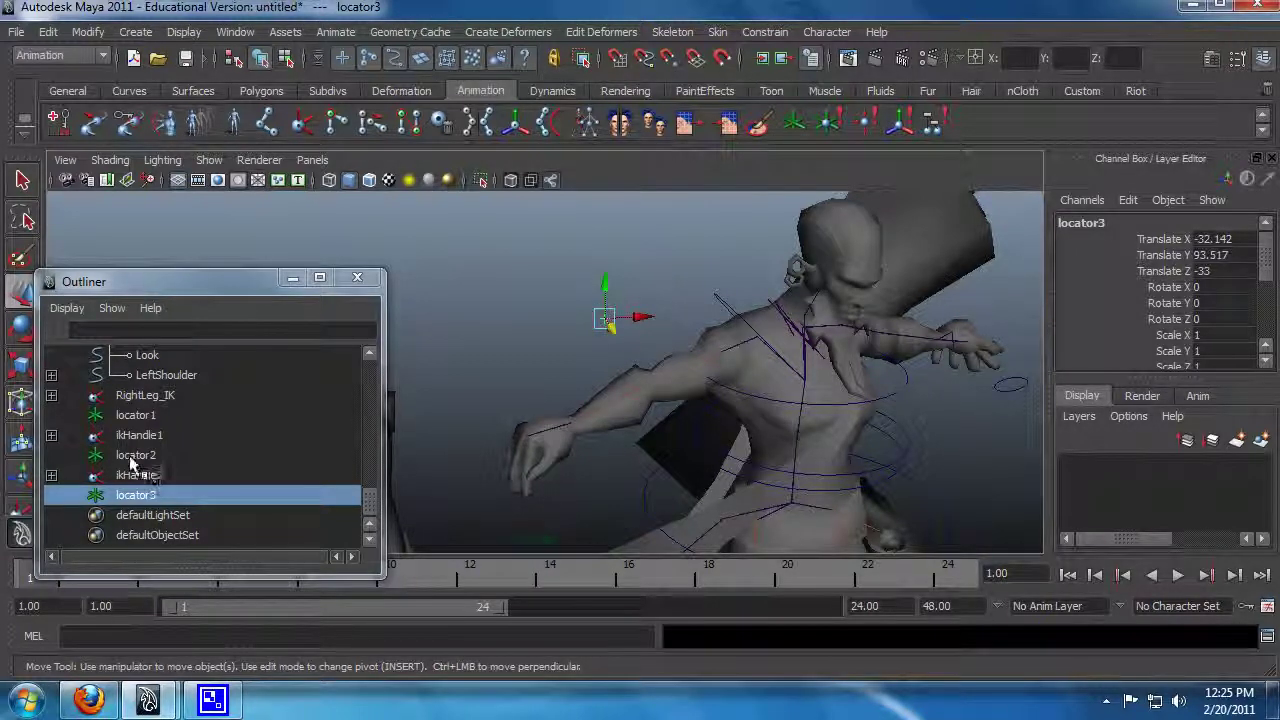
pyautogui.press('q')
pyautogui.click(568, 422)
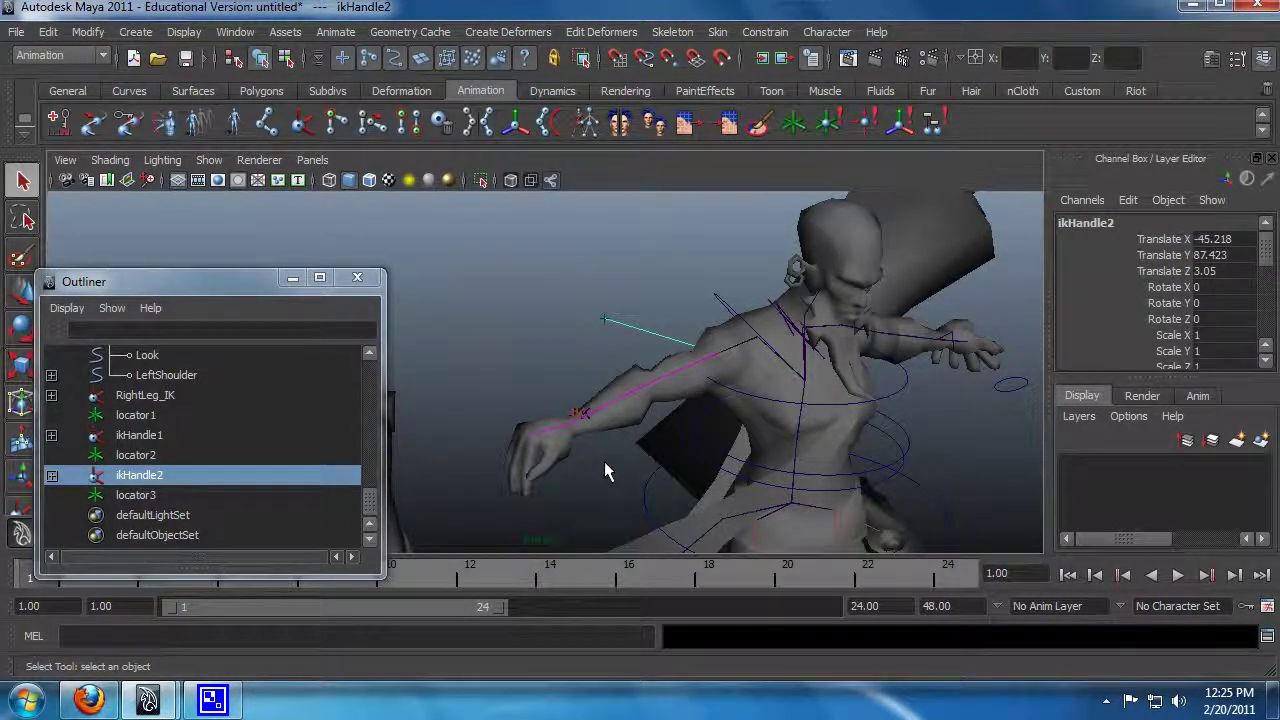
pyautogui.click(596, 455)
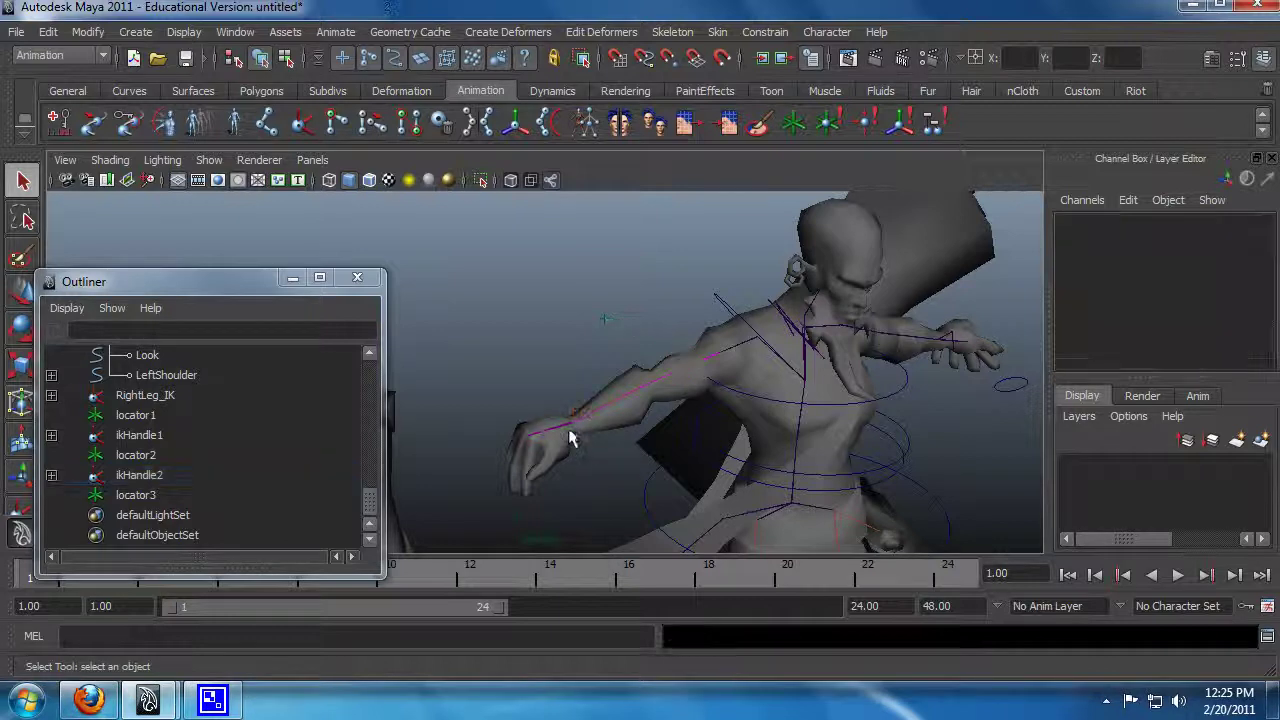
pyautogui.click(570, 423)
pyautogui.press('w')
pyautogui.moveTo(585, 422); pyautogui.dragTo(614, 305)
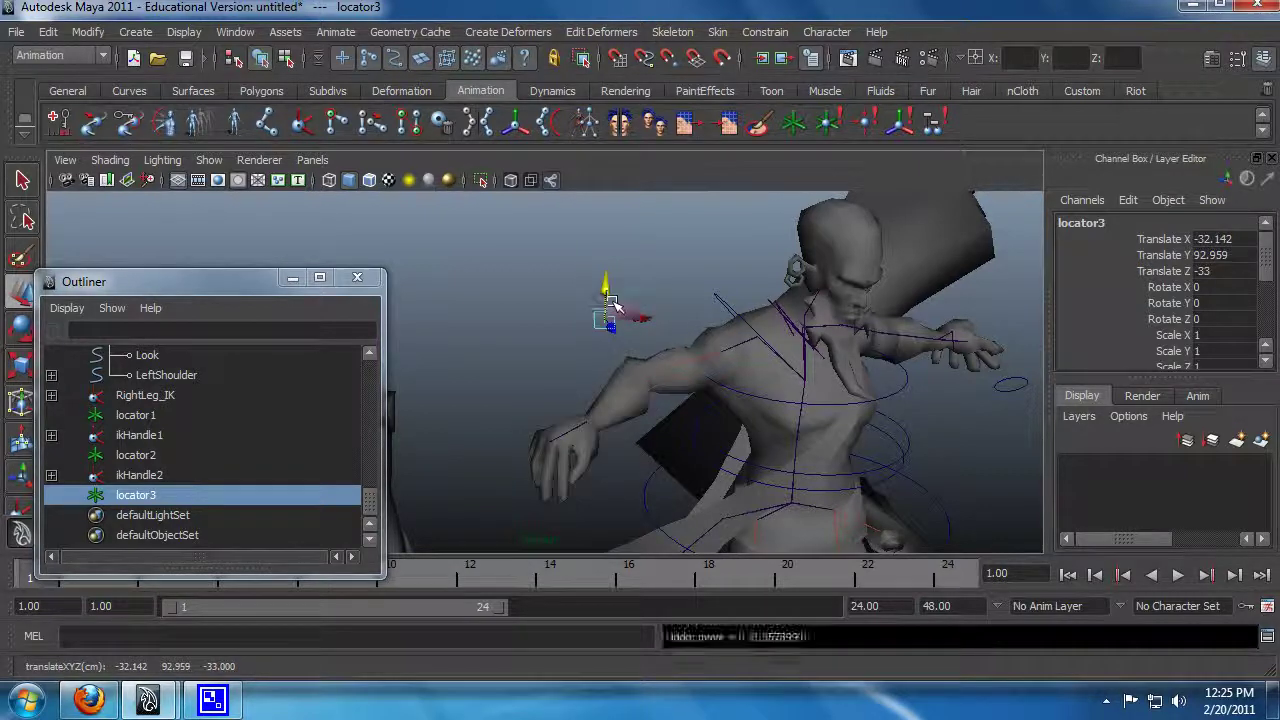
pyautogui.keyDown('alt'); pyautogui.moveTo(549, 383); pyautogui.dragTo(652, 383); pyautogui.keyUp('alt')
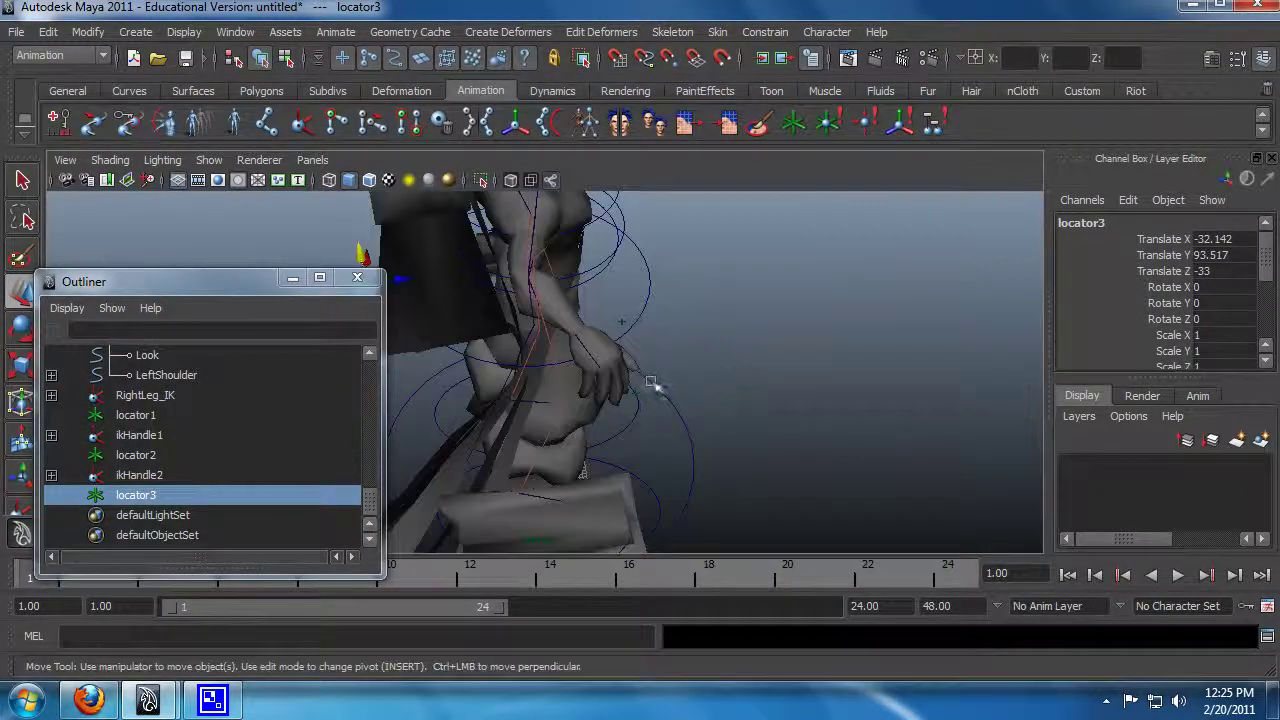
# Step: Try moving locator3 in front of the arm to about Y 104.8, Z 16.5 to test the elbow bend
pyautogui.press('q')
pyautogui.click(580, 348)
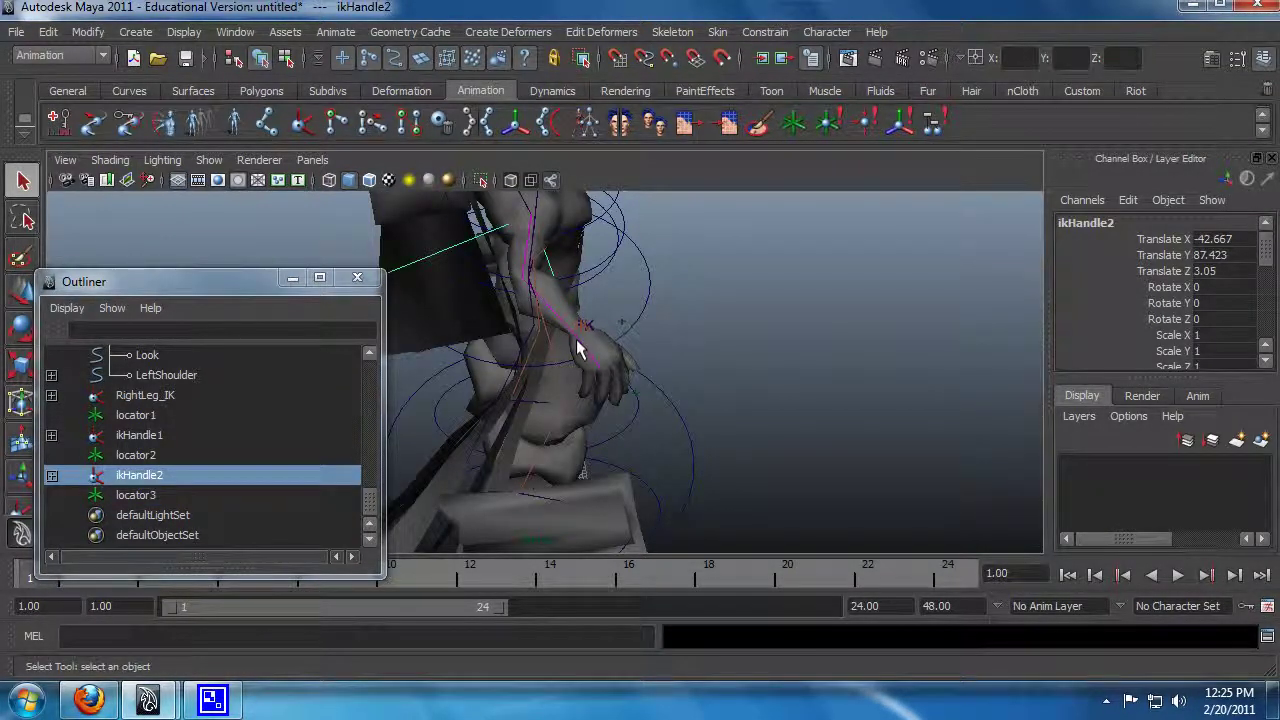
pyautogui.press('w')
pyautogui.moveTo(615, 336); pyautogui.dragTo(843, 374)
pyautogui.press('q')
pyautogui.click(525, 287)
pyautogui.press('w')
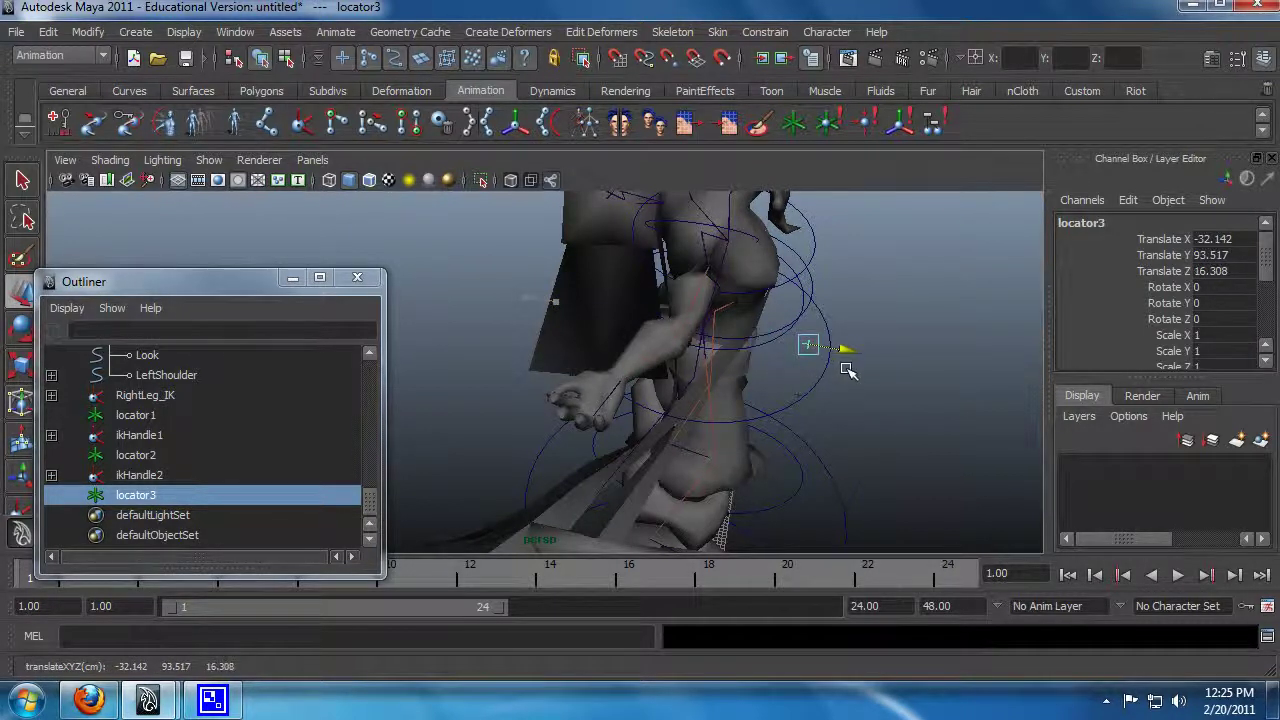
pyautogui.moveTo(812, 313); pyautogui.dragTo(828, 262)
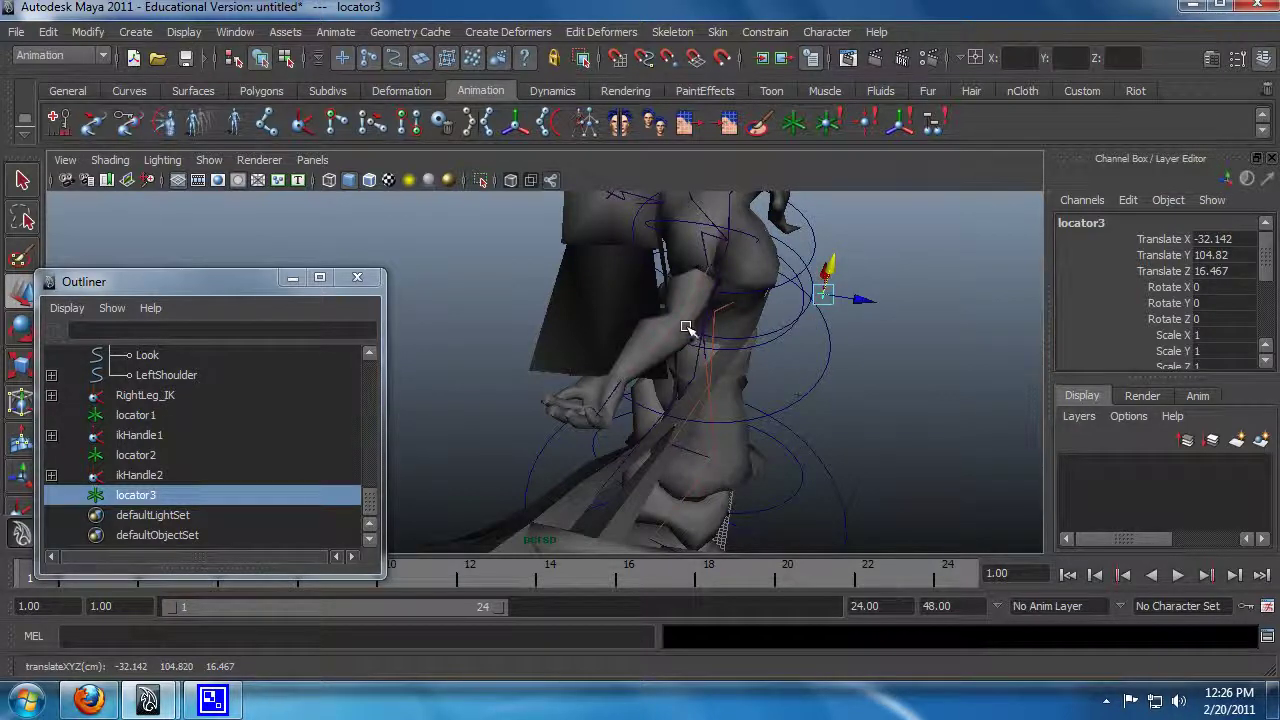
pyautogui.keyDown('alt'); pyautogui.moveTo(935, 338); pyautogui.dragTo(708, 386); pyautogui.keyUp('alt')
# Step: Undo the locator3 moves and try sliding it straight forward to about Z 18.1
pyautogui.hotkey('ctrl', 'z')
pyautogui.hotkey('ctrl', 'z')
pyautogui.moveTo(496, 327); pyautogui.dragTo(766, 330)
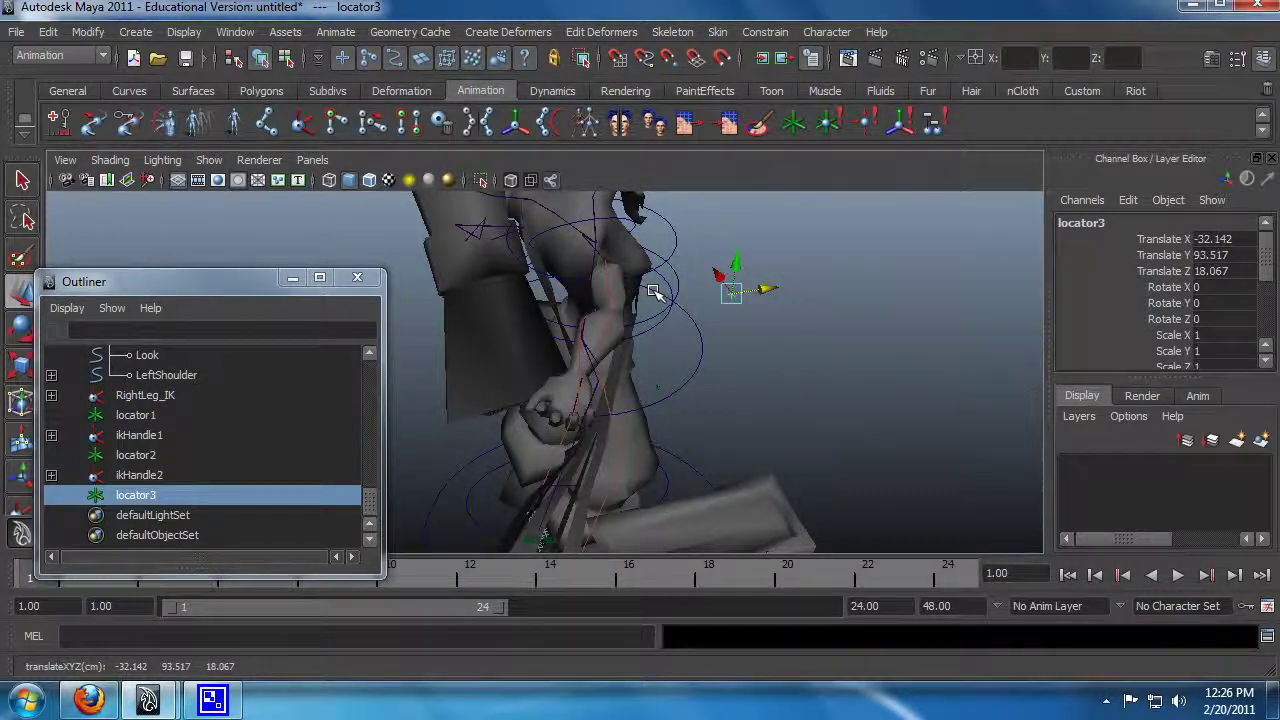
pyautogui.keyDown('alt'); pyautogui.moveTo(822, 350); pyautogui.dragTo(730, 415); pyautogui.keyUp('alt')
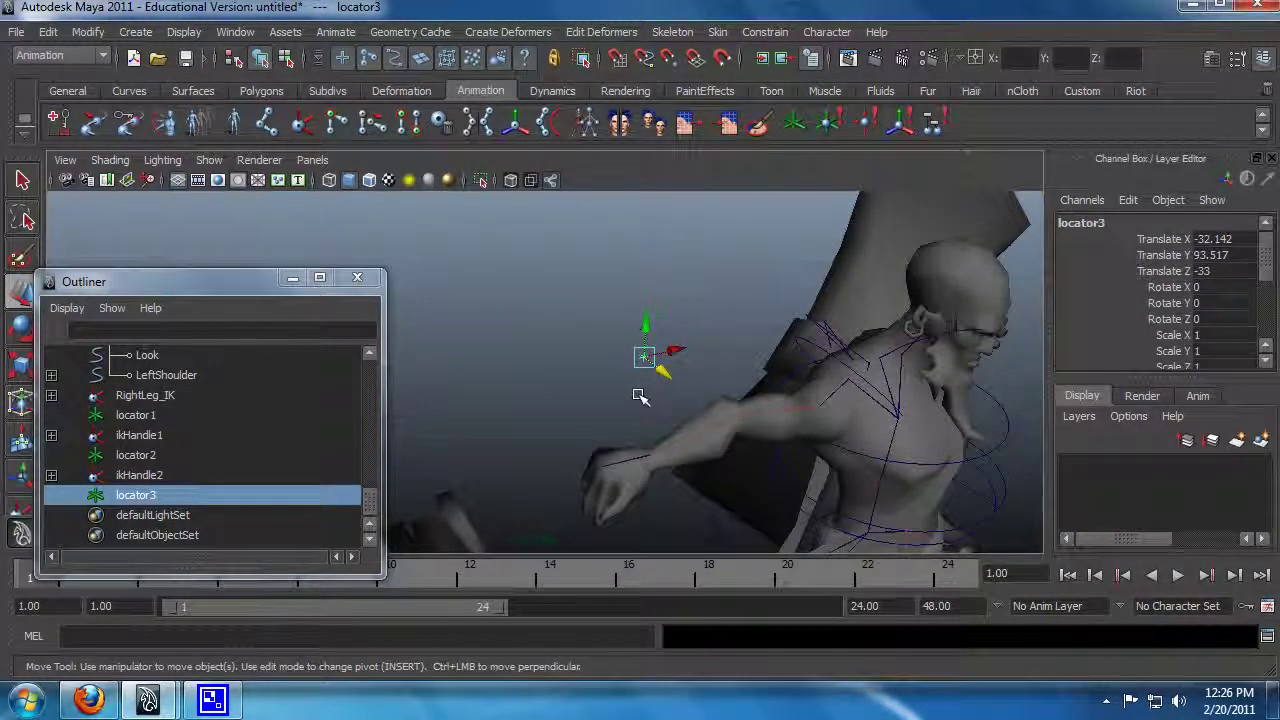
# Step: Undo the test moves, the Pole Vector constraint on ikHandle2, and the placement of locator3 at Z -33
pyautogui.hotkey('ctrl', 'z')
pyautogui.hotkey('ctrl', 'z')
pyautogui.hotkey('ctrl', 'z')
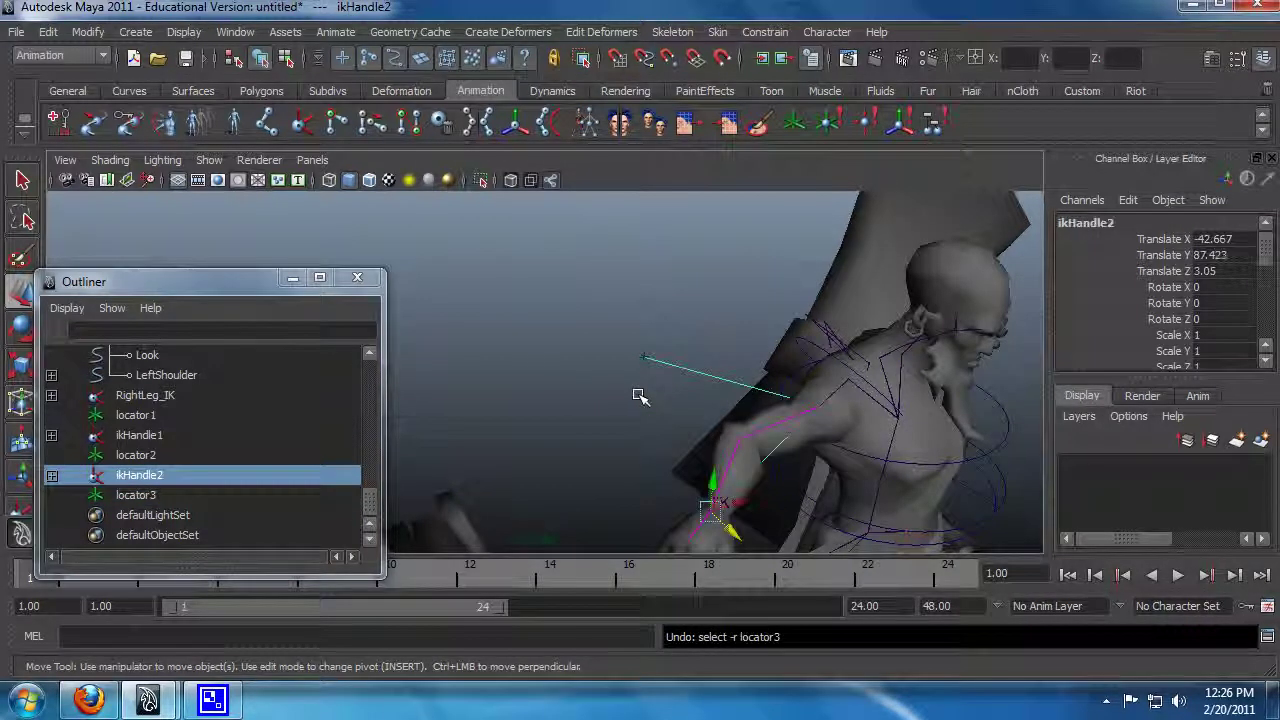
pyautogui.hotkey('ctrl', 'z')
pyautogui.hotkey('ctrl', 'z')
pyautogui.hotkey('ctrl', 'z')
pyautogui.hotkey('ctrl', 'z')
pyautogui.hotkey('ctrl', 'z')
pyautogui.hotkey('ctrl', 'z')
pyautogui.hotkey('ctrl', 'z')
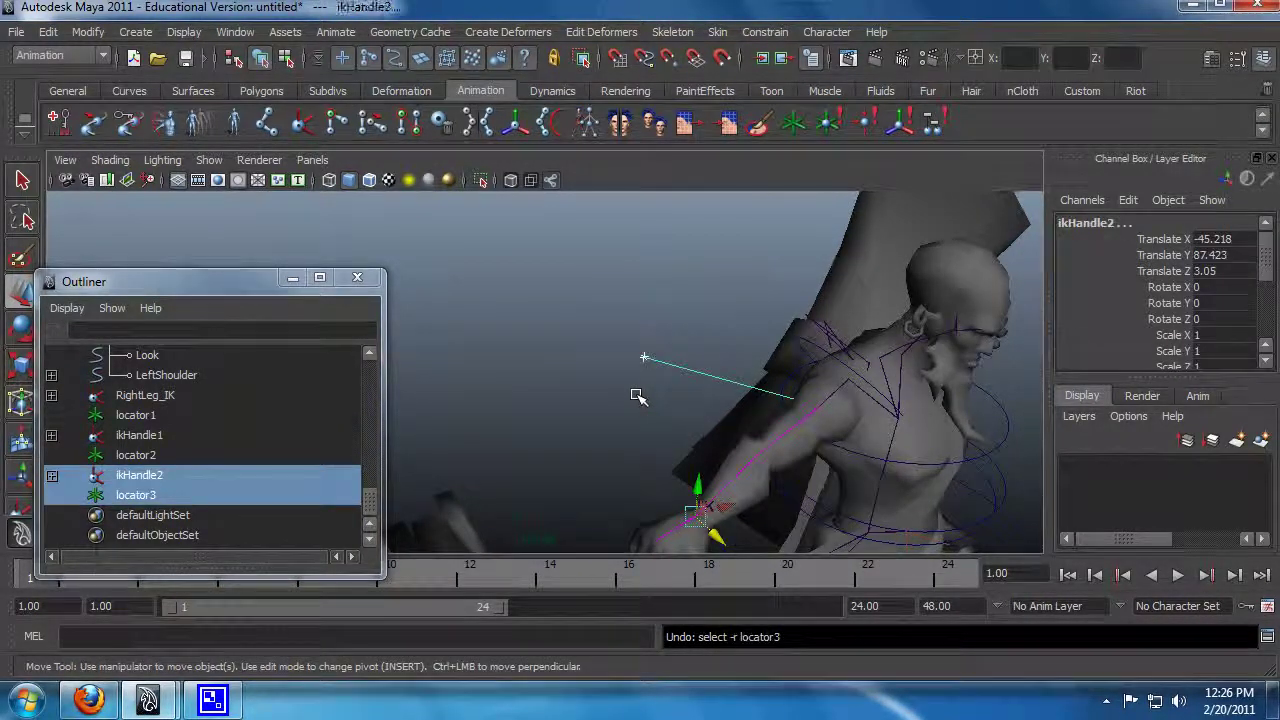
pyautogui.hotkey('ctrl', 'z')
pyautogui.hotkey('ctrl', 'z')
pyautogui.hotkey('ctrl', 'z')
pyautogui.hotkey('ctrl', 'z')
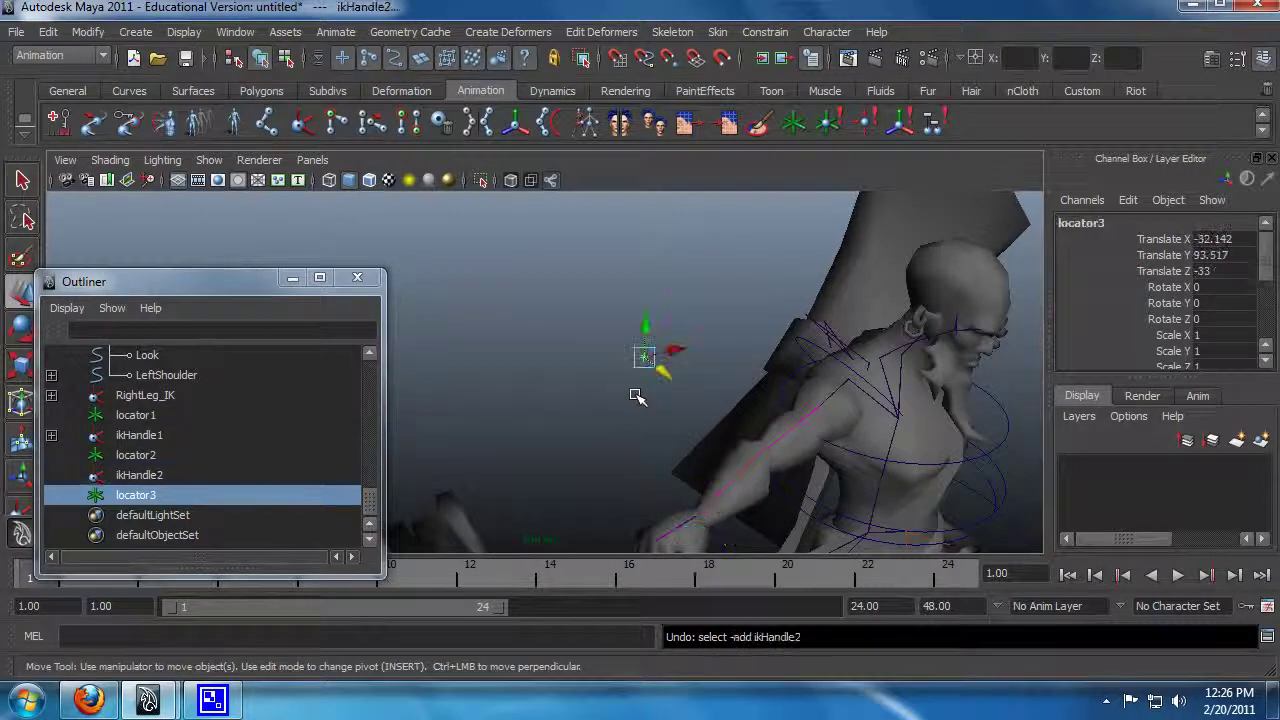
pyautogui.hotkey('ctrl', 'z')
pyautogui.hotkey('ctrl', 'z')
pyautogui.hotkey('ctrl', 'z')
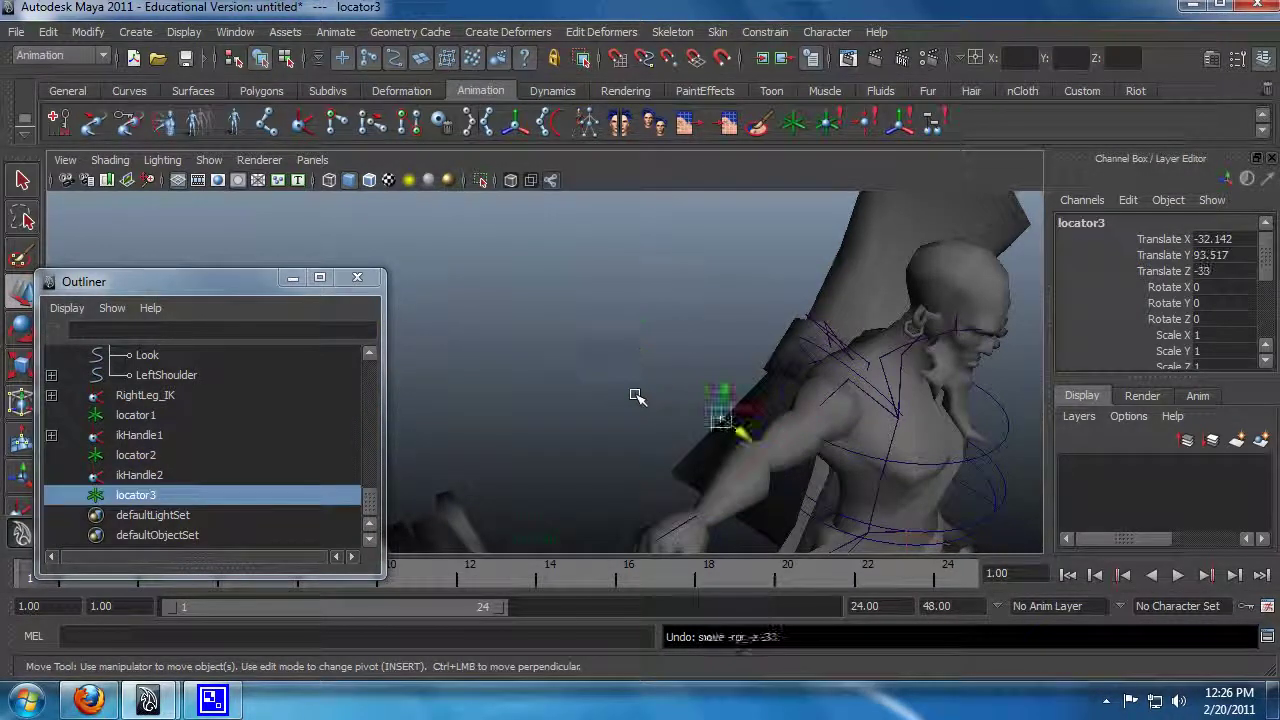
# Step: Delete locator3 and ikHandle2 from the scene
pyautogui.press('Delete')
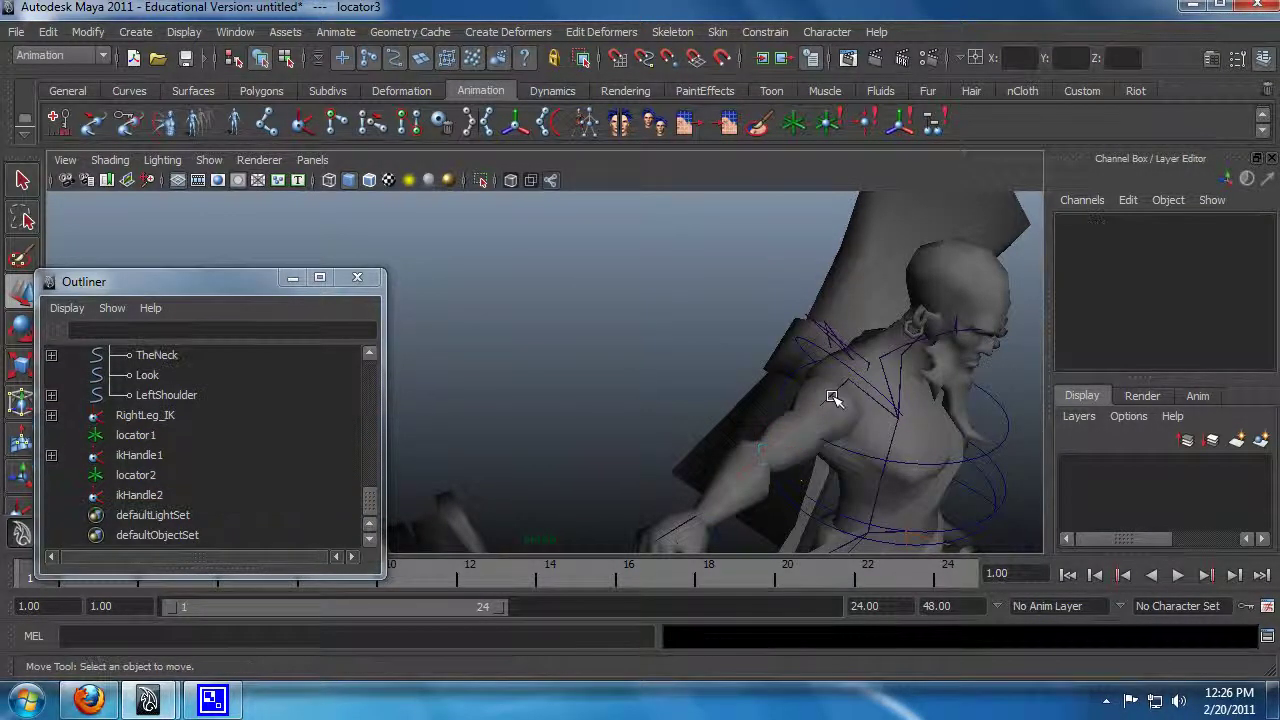
pyautogui.keyDown('alt'); pyautogui.moveTo(887, 428); pyautogui.dragTo(743, 348); pyautogui.keyUp('alt')
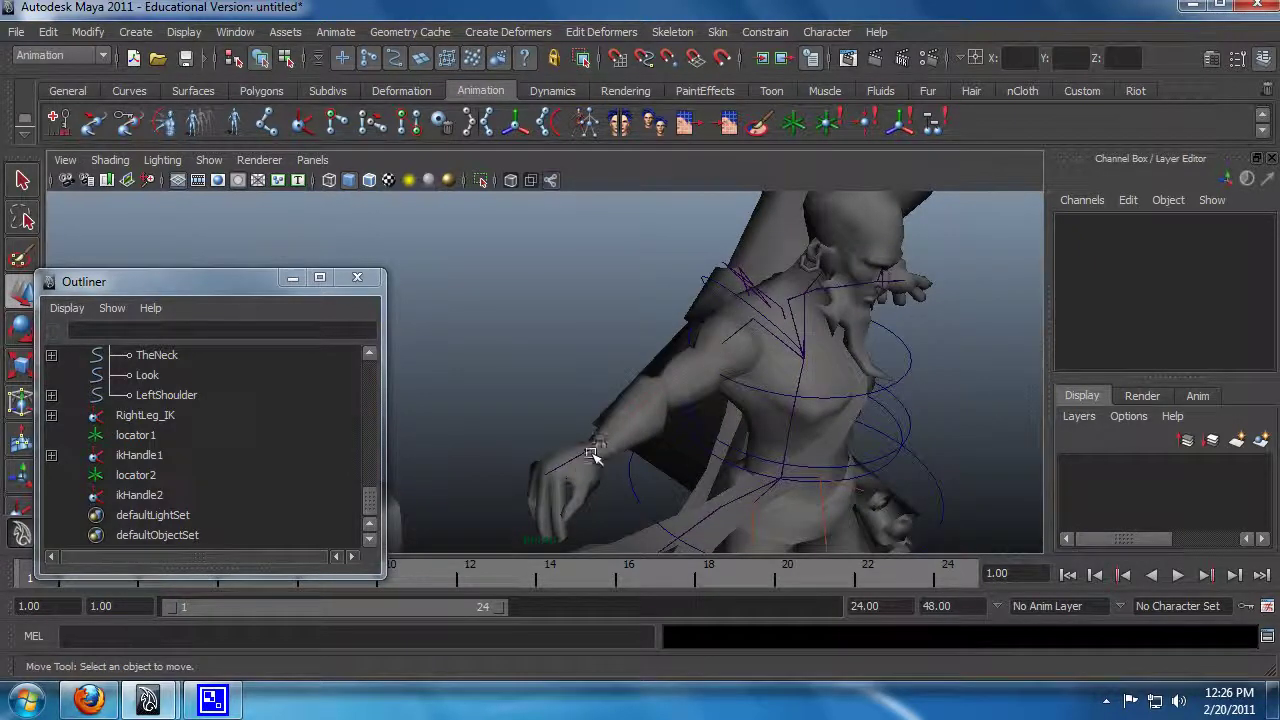
pyautogui.click(168, 492)
pyautogui.click(158, 452)
pyautogui.click(163, 494)
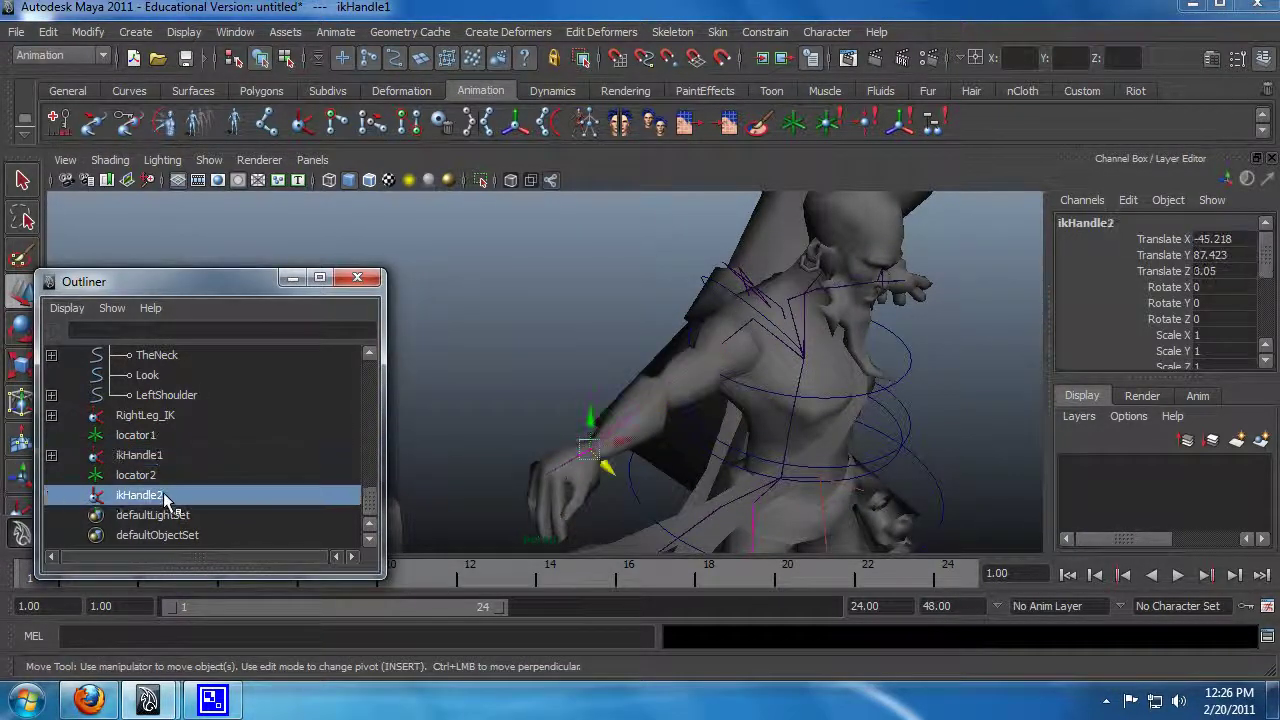
pyautogui.press('Delete')
# Step: Rotate the L_arm joint to lower the arm beside the body, to about X 19.6, Y 41.5, Z 4.9
pyautogui.press('q')
pyautogui.click(706, 358)
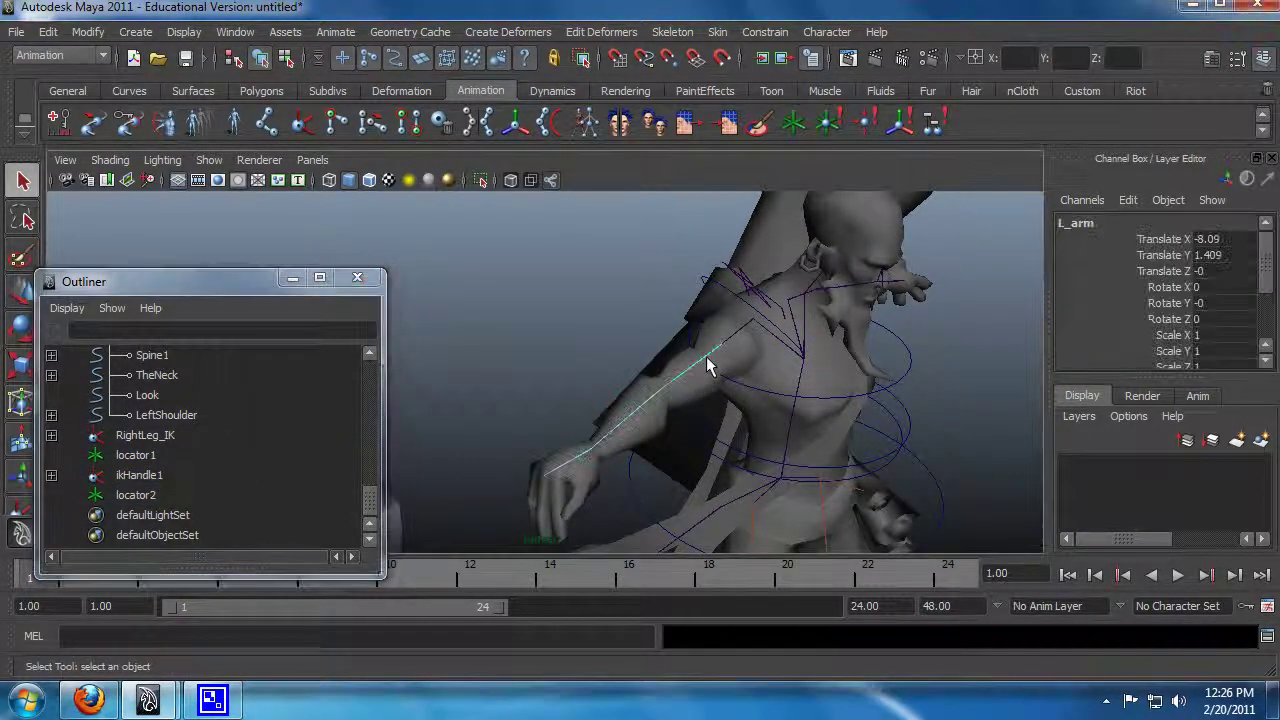
pyautogui.keyDown('alt'); pyautogui.moveTo(728, 360); pyautogui.dragTo(718, 432); pyautogui.keyUp('alt')
pyautogui.press('e')
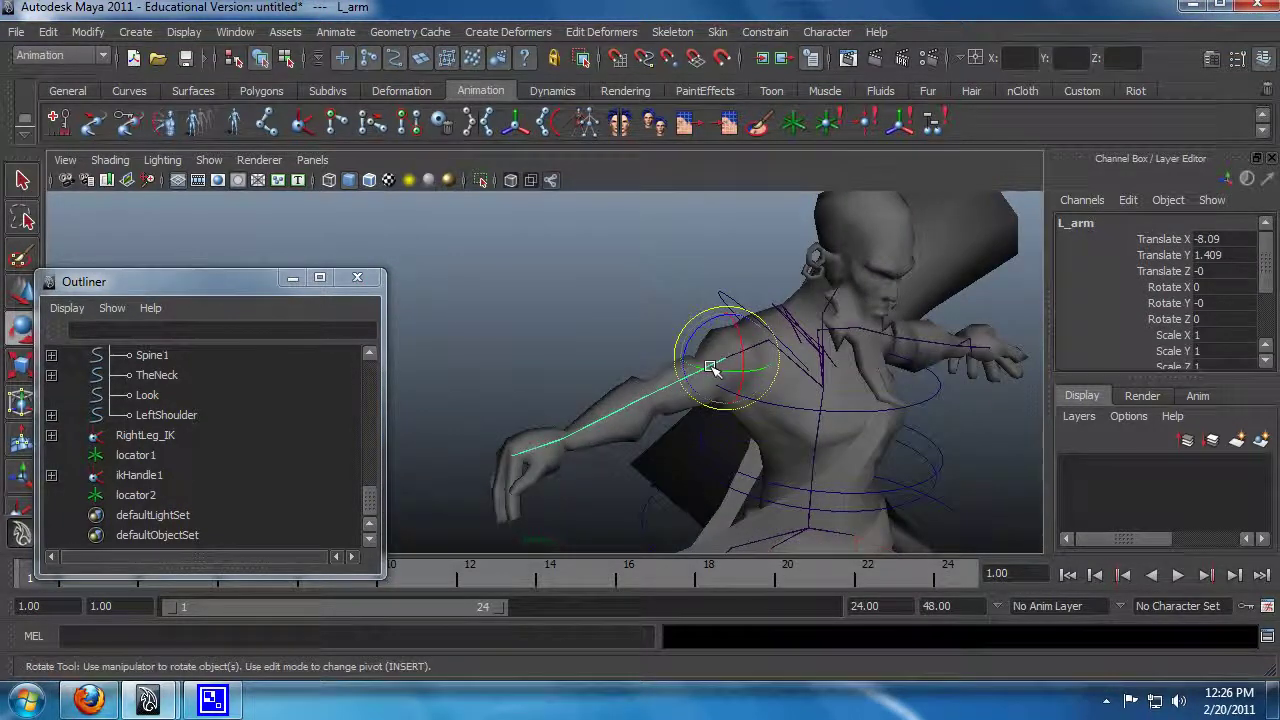
pyautogui.moveTo(709, 368); pyautogui.dragTo(694, 441)
pyautogui.press('q')
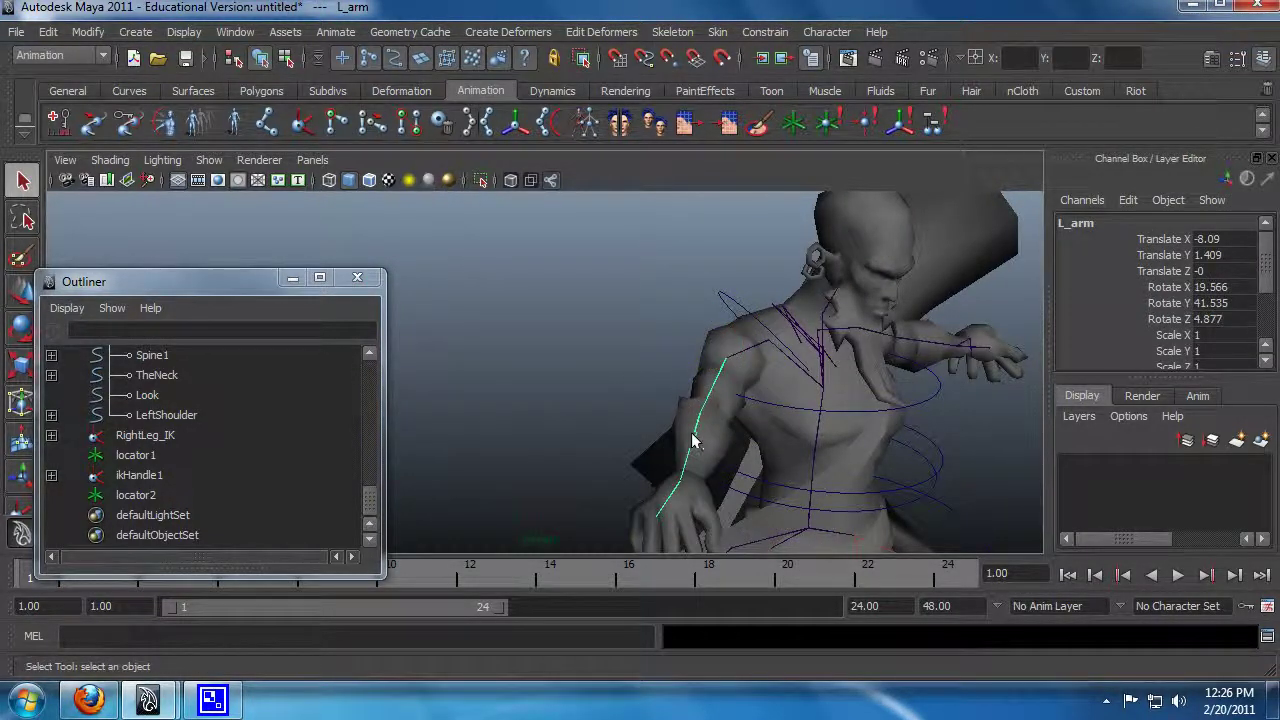
# Step: Rotate the L_forarm joint to bend the elbow, to about X -44.5, Y -57.4, Z 29.4
pyautogui.click(697, 440)
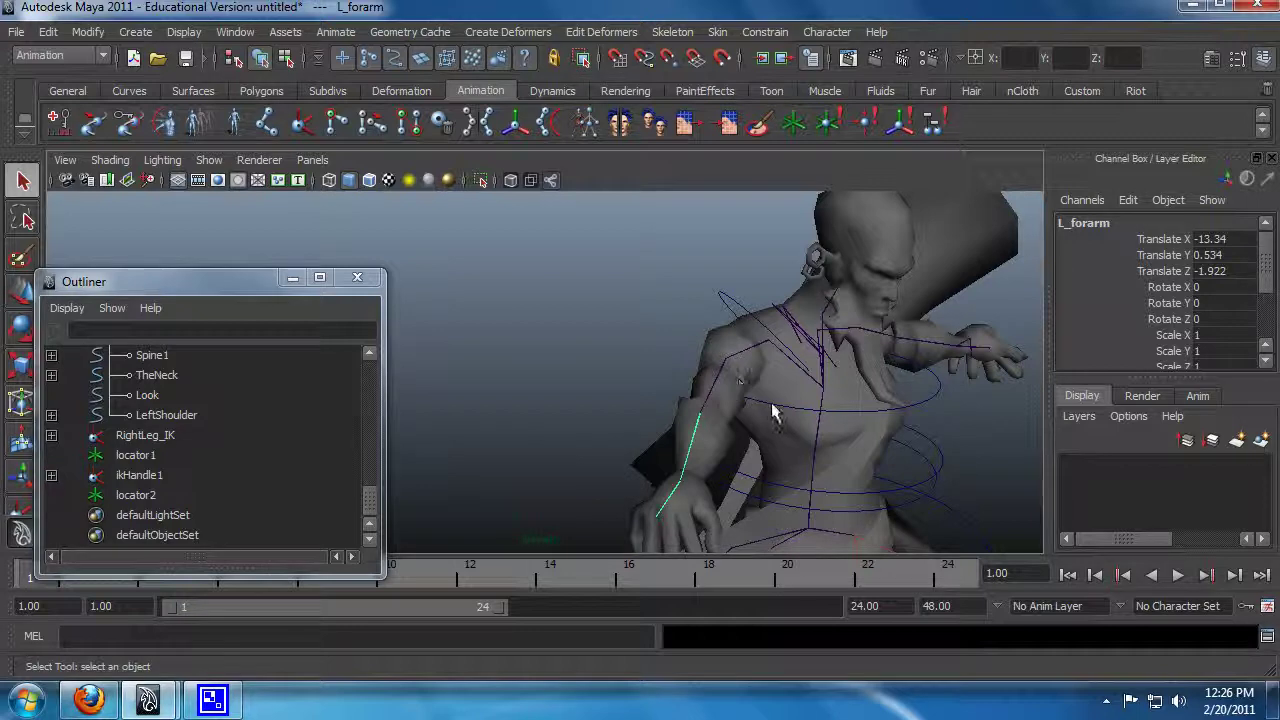
pyautogui.press('e')
pyautogui.moveTo(735, 426); pyautogui.dragTo(720, 350)
pyautogui.press('w')
pyautogui.press('e')
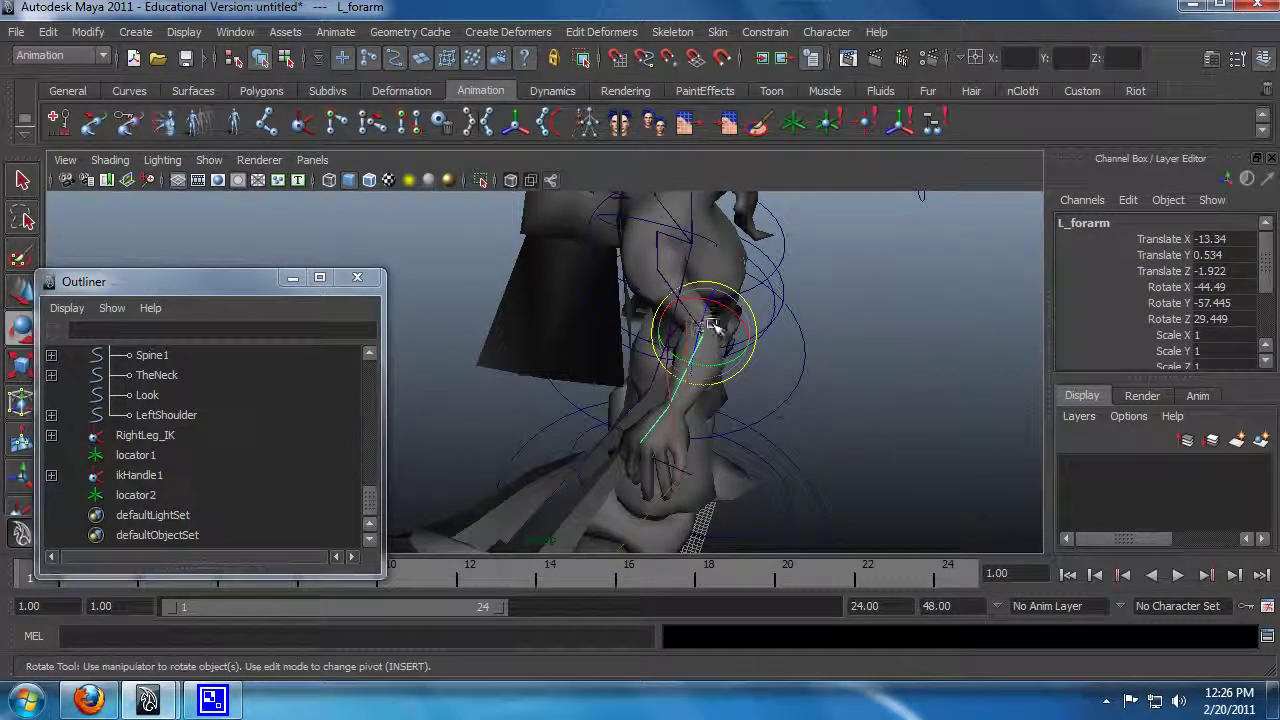
# Step: Readjust the rotation of the L_arm joint at the shoulder
pyautogui.press('q')
pyautogui.click(668, 288)
pyautogui.press('e')
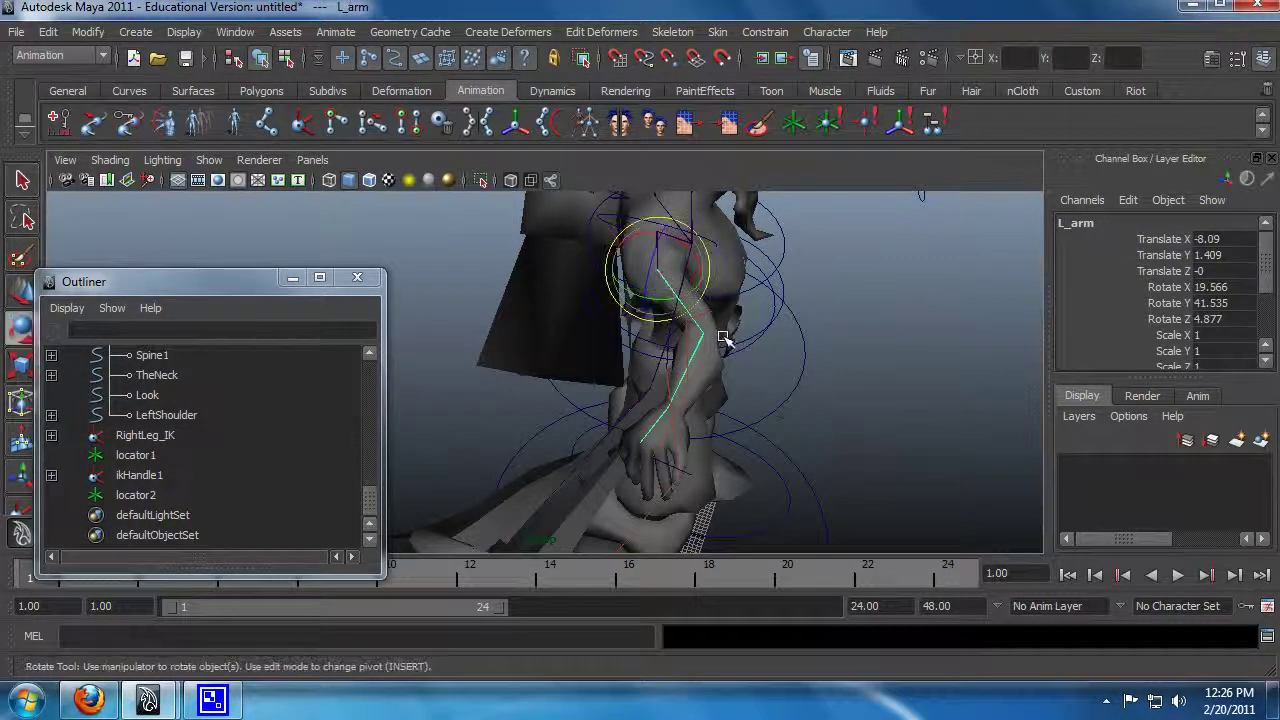
pyautogui.moveTo(663, 293); pyautogui.dragTo(696, 331)
# Step: Rotate the L_forarm joint to bend the elbow slightly, to about X 10.5, Y 25, Z 0.8
pyautogui.press('q')
pyautogui.click(608, 321)
pyautogui.press('e')
pyautogui.moveTo(652, 285); pyautogui.dragTo(646, 330)
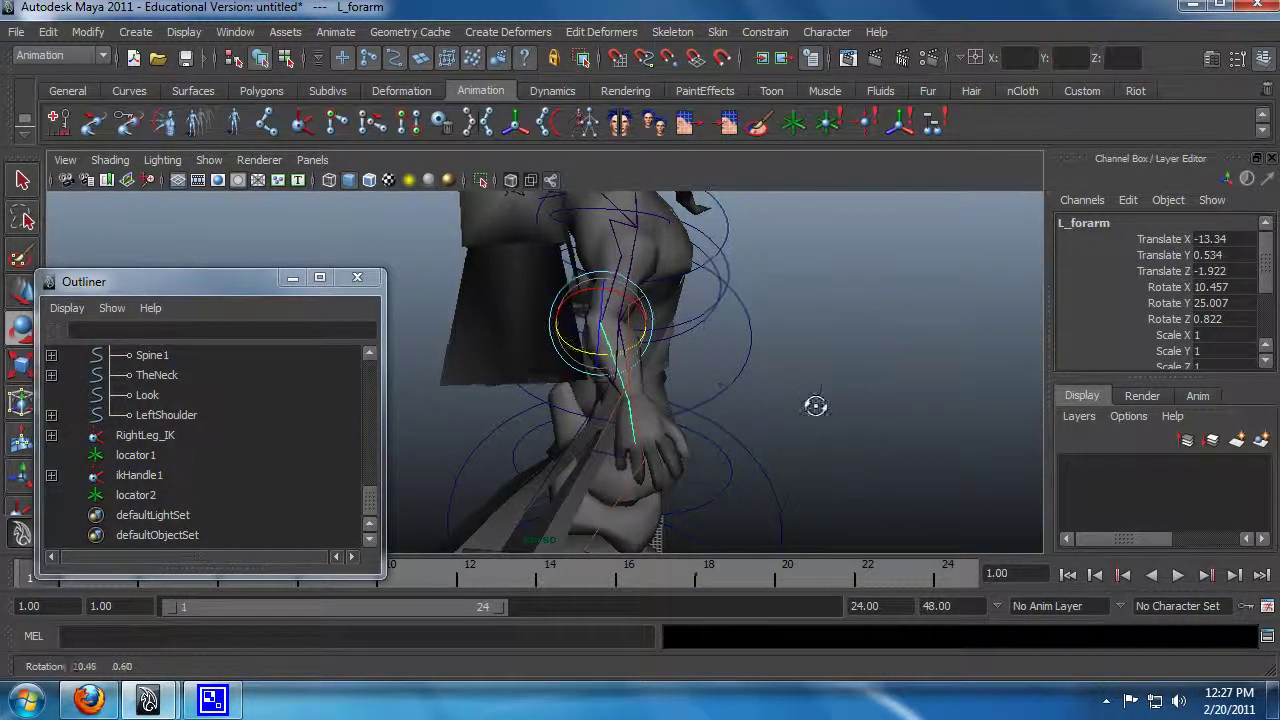
pyautogui.keyDown('alt'); pyautogui.moveTo(817, 406); pyautogui.dragTo(666, 391); pyautogui.keyUp('alt')
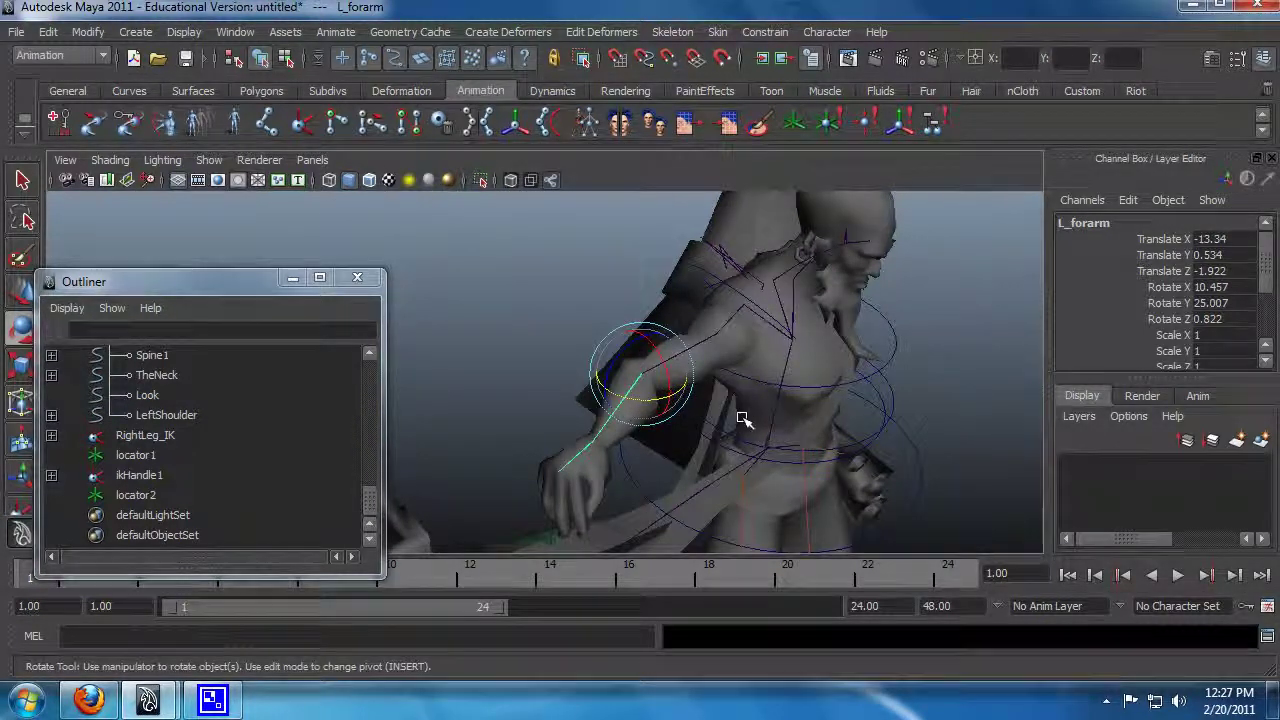
# Step: Try rotating the L_arm joint at the shoulder, to about X 0.6, Y 1.5, Z -0.1
pyautogui.moveTo(750, 420)
pyautogui.keyDown('alt'); pyautogui.mouseDown()
pyautogui.moveTo(737, 372)
pyautogui.moveTo(771, 406)
pyautogui.mouseUp(); pyautogui.keyUp('alt')
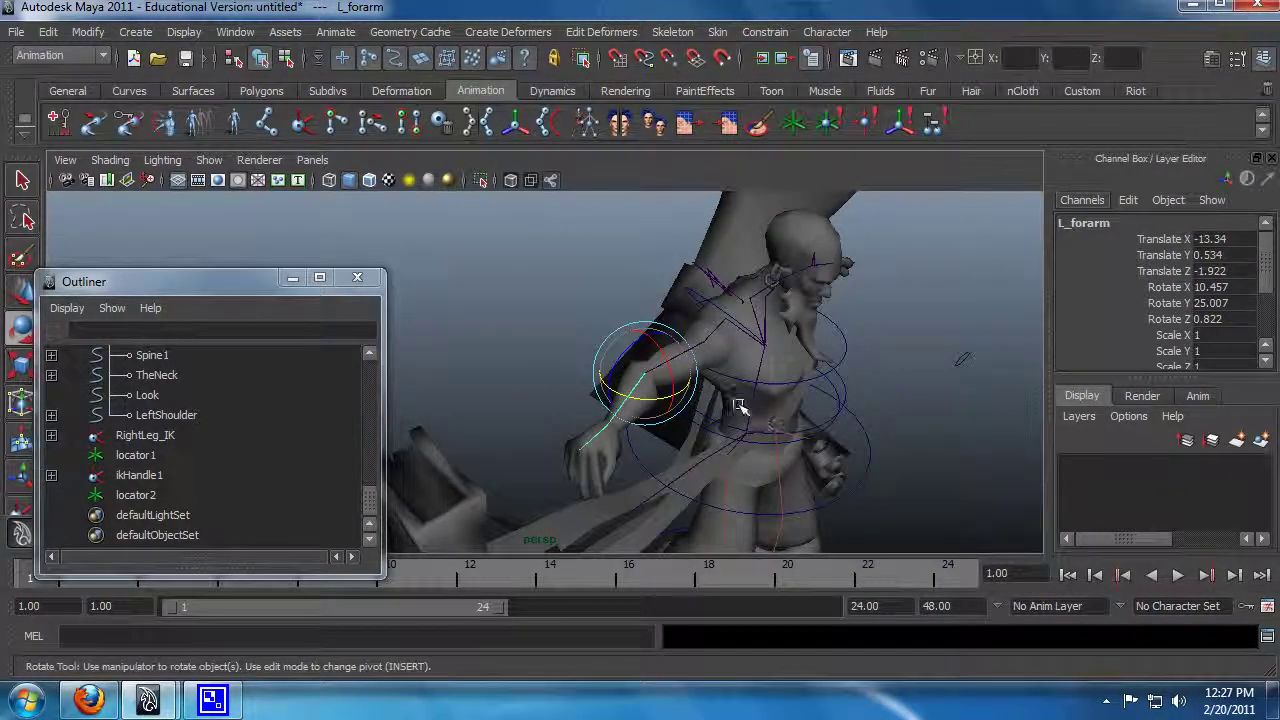
pyautogui.keyDown('alt'); pyautogui.moveTo(830, 410); pyautogui.dragTo(629, 423); pyautogui.keyUp('alt')
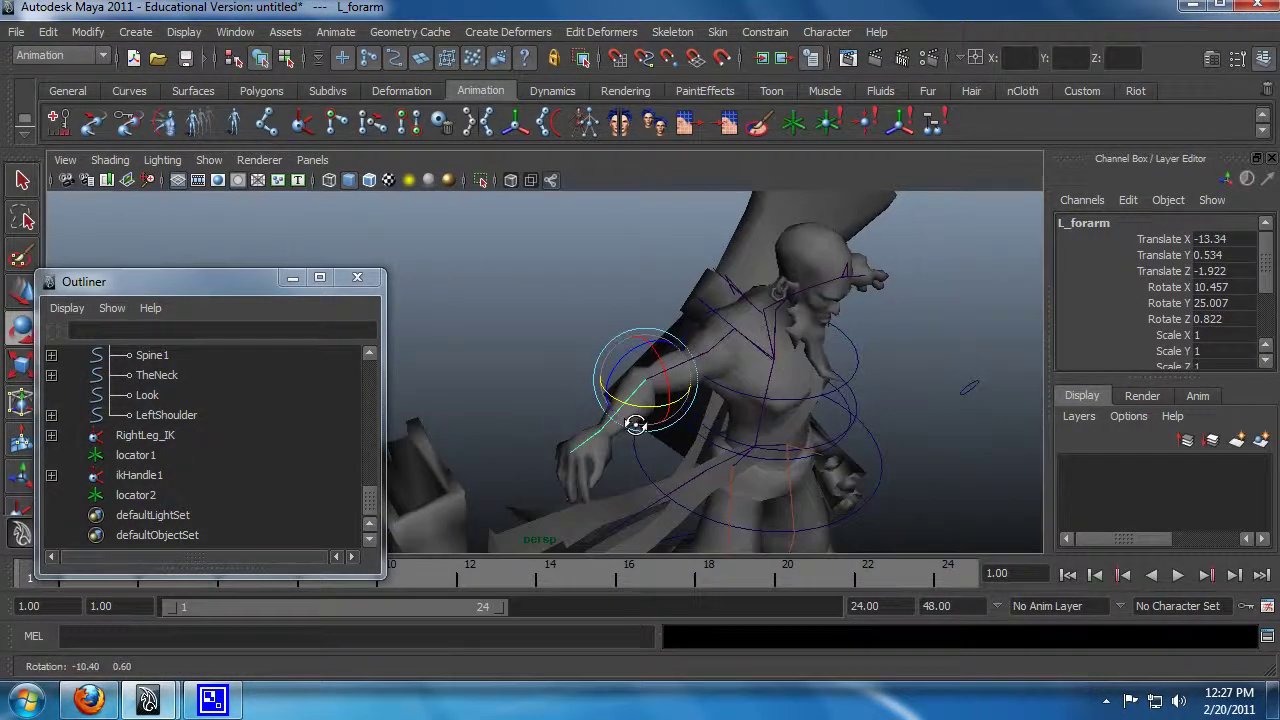
pyautogui.press('q')
pyautogui.click(543, 371)
pyautogui.keyDown('alt'); pyautogui.moveTo(714, 371); pyautogui.dragTo(749, 451); pyautogui.keyUp('alt')
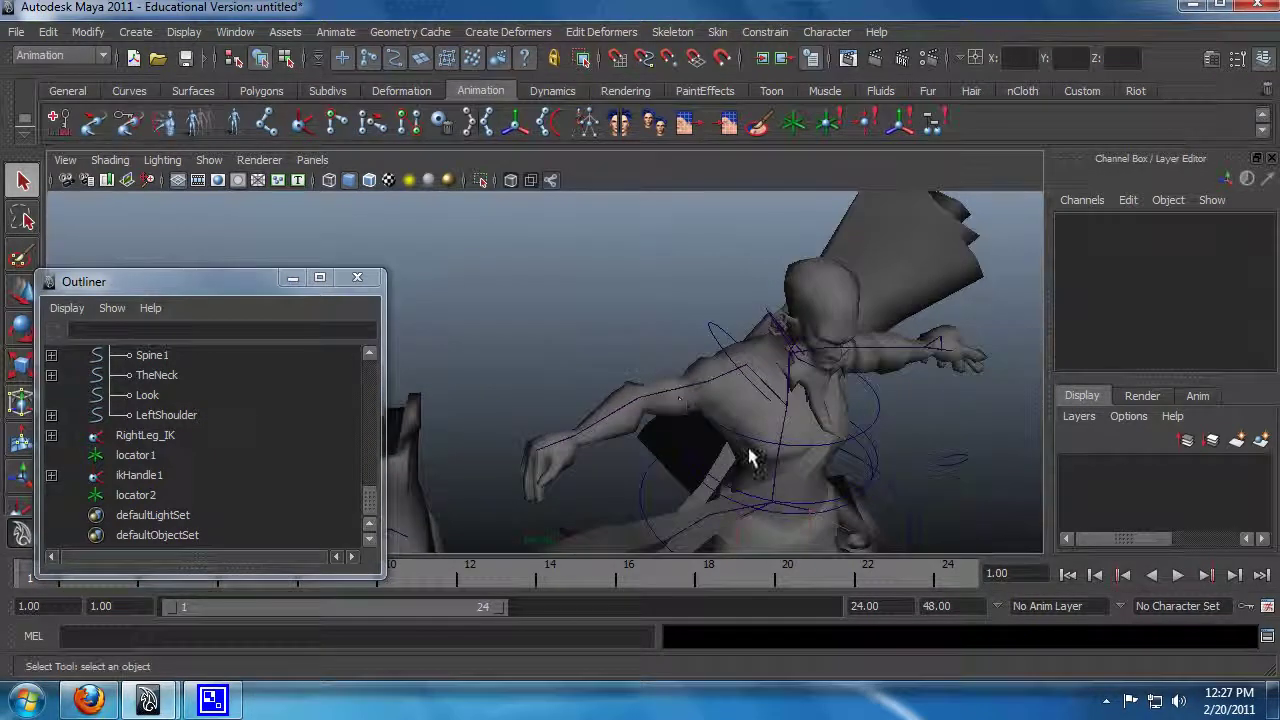
pyautogui.click(698, 392)
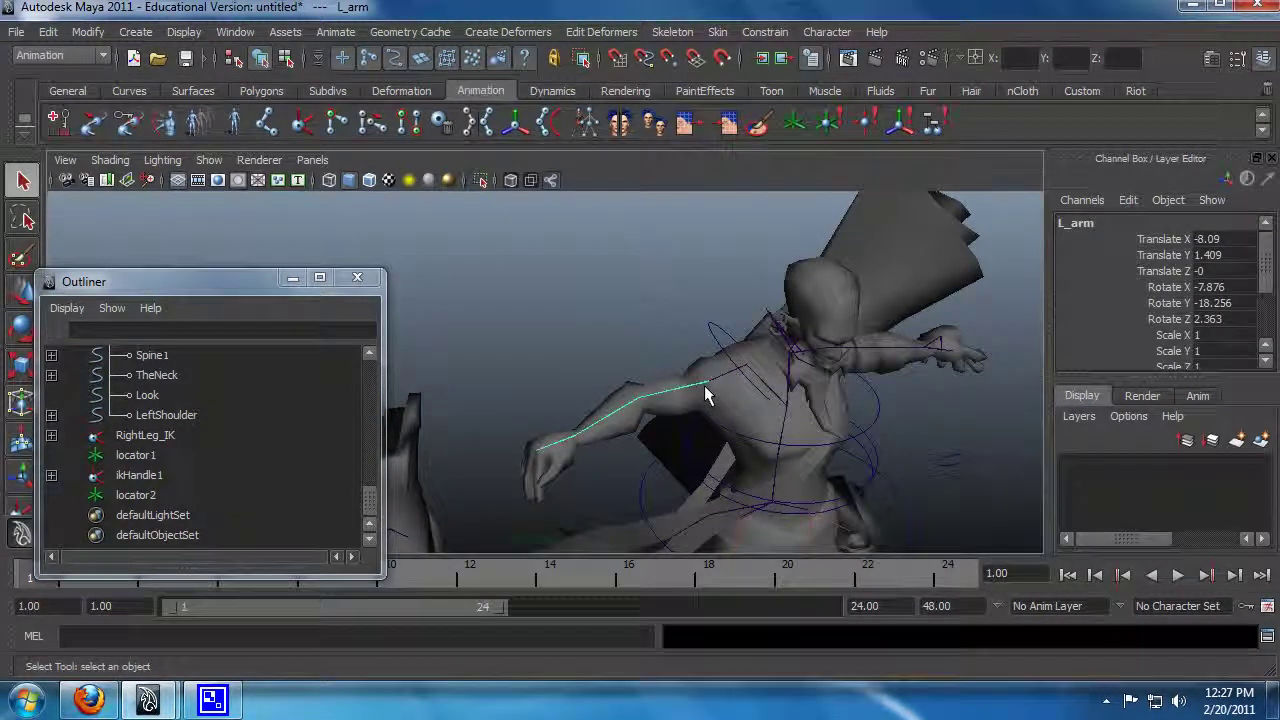
pyautogui.click(625, 415)
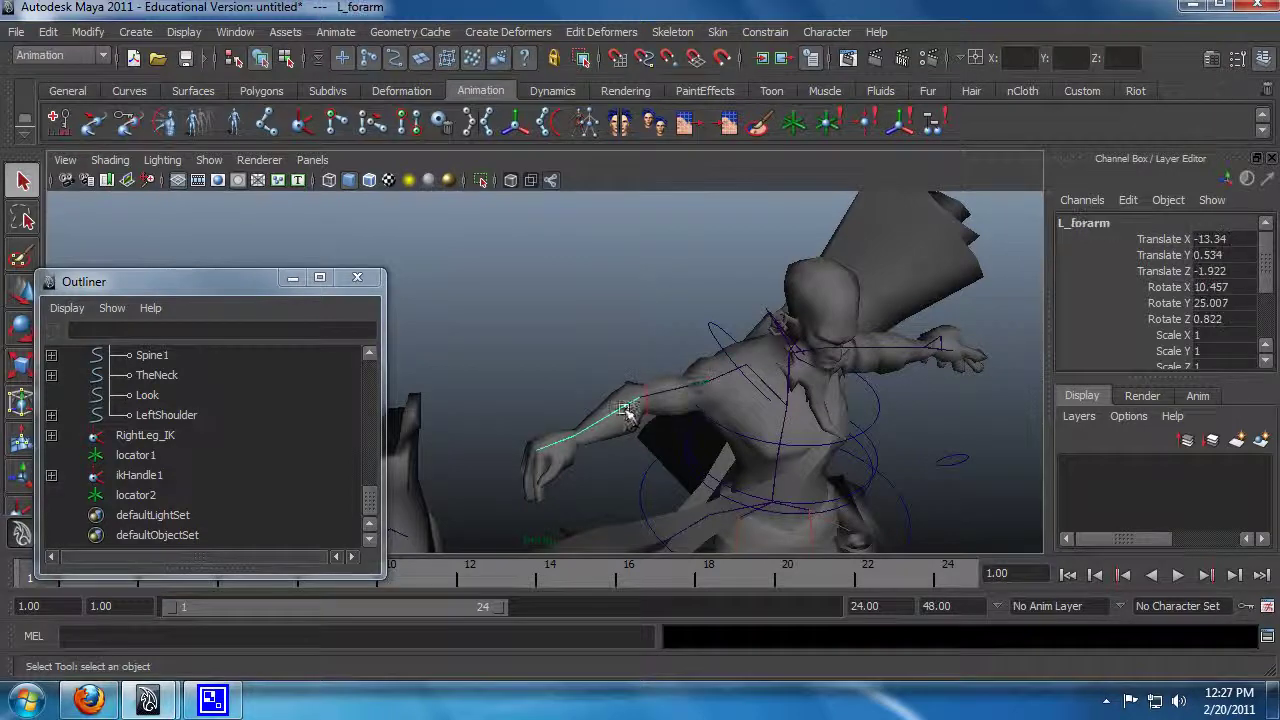
pyautogui.press('e')
pyautogui.moveTo(657, 417); pyautogui.dragTo(714, 407)
pyautogui.press('q')
pyautogui.click(678, 402)
pyautogui.press('e')
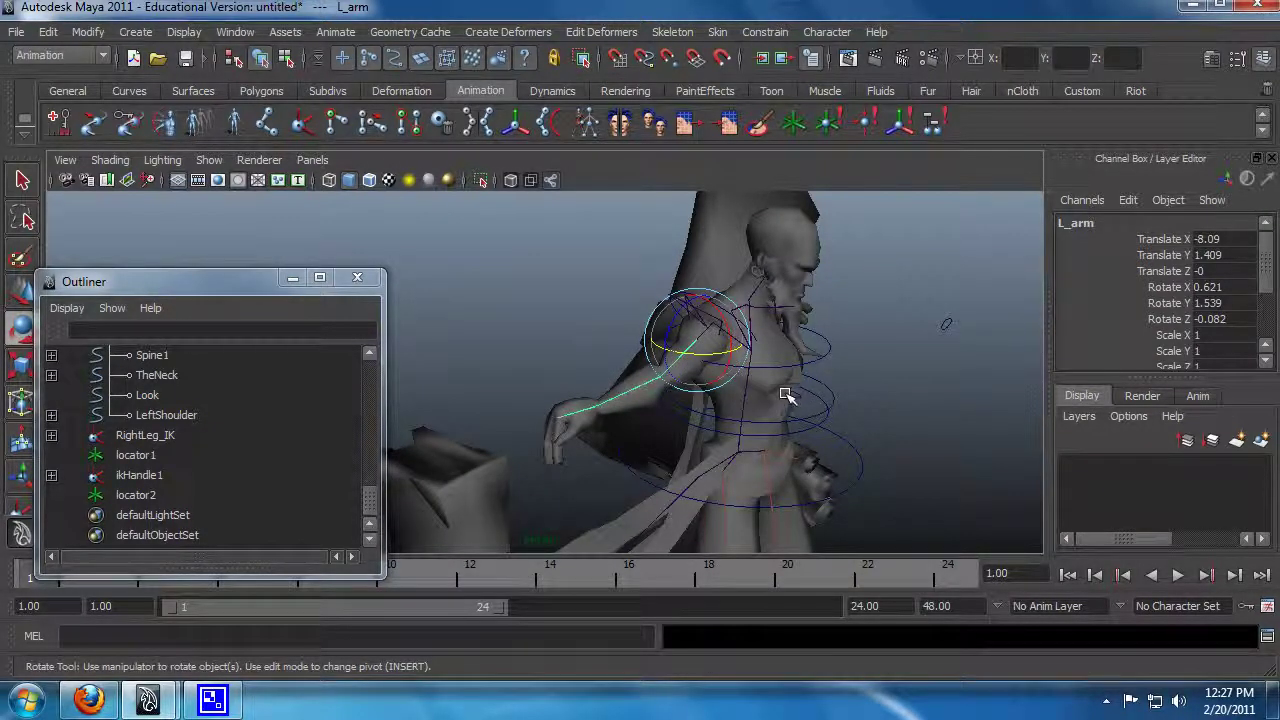
# Step: Undo the last shoulder rotation of the L_arm joint
pyautogui.click(715, 395)
pyautogui.press('q')
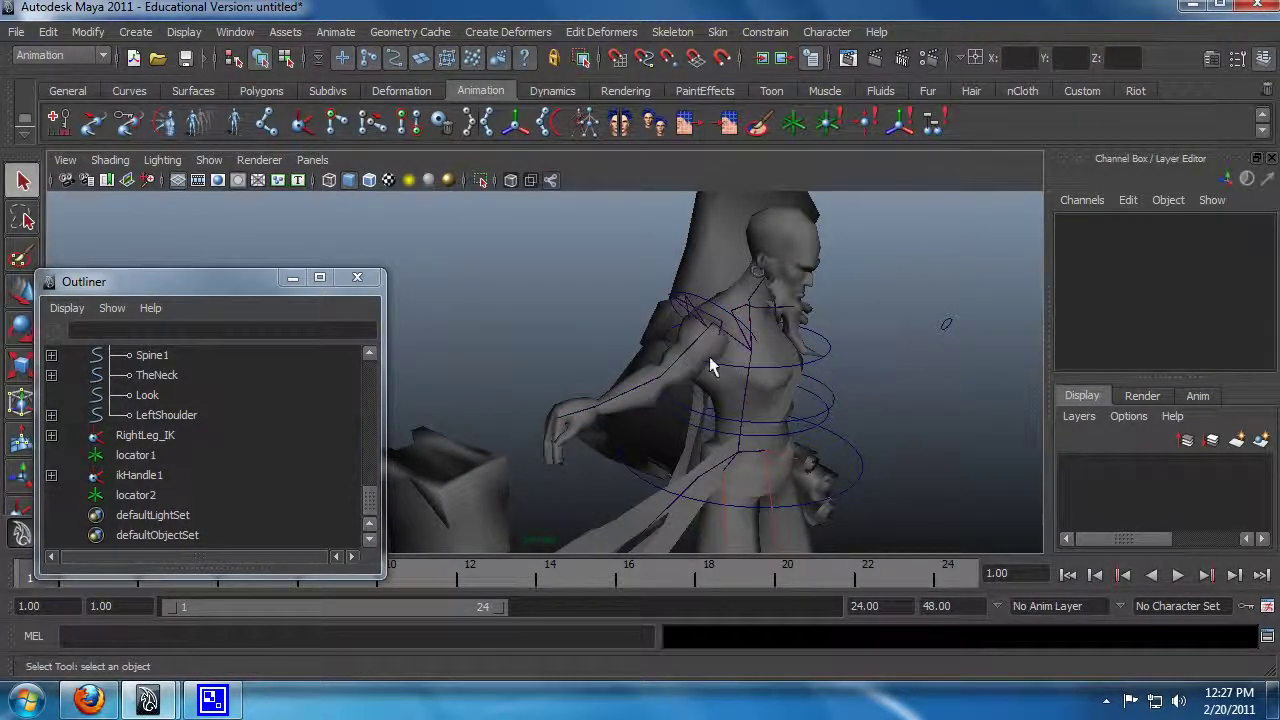
pyautogui.press('z')
pyautogui.press('z')
pyautogui.press('z')
pyautogui.press('z')
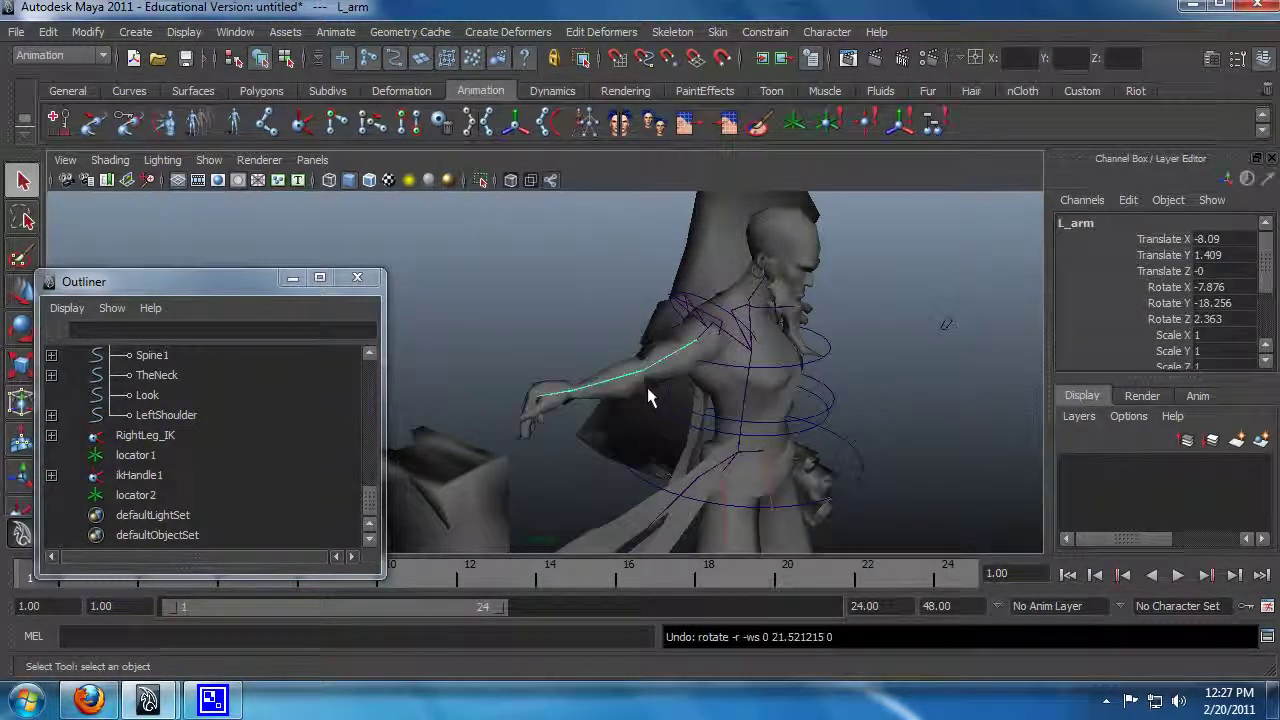
# Step: Examine the pre-bent left arm and its joints, from shoulder to finger, from several angles
pyautogui.keyDown('alt'); pyautogui.moveTo(690, 393); pyautogui.dragTo(683, 438); pyautogui.keyUp('alt')
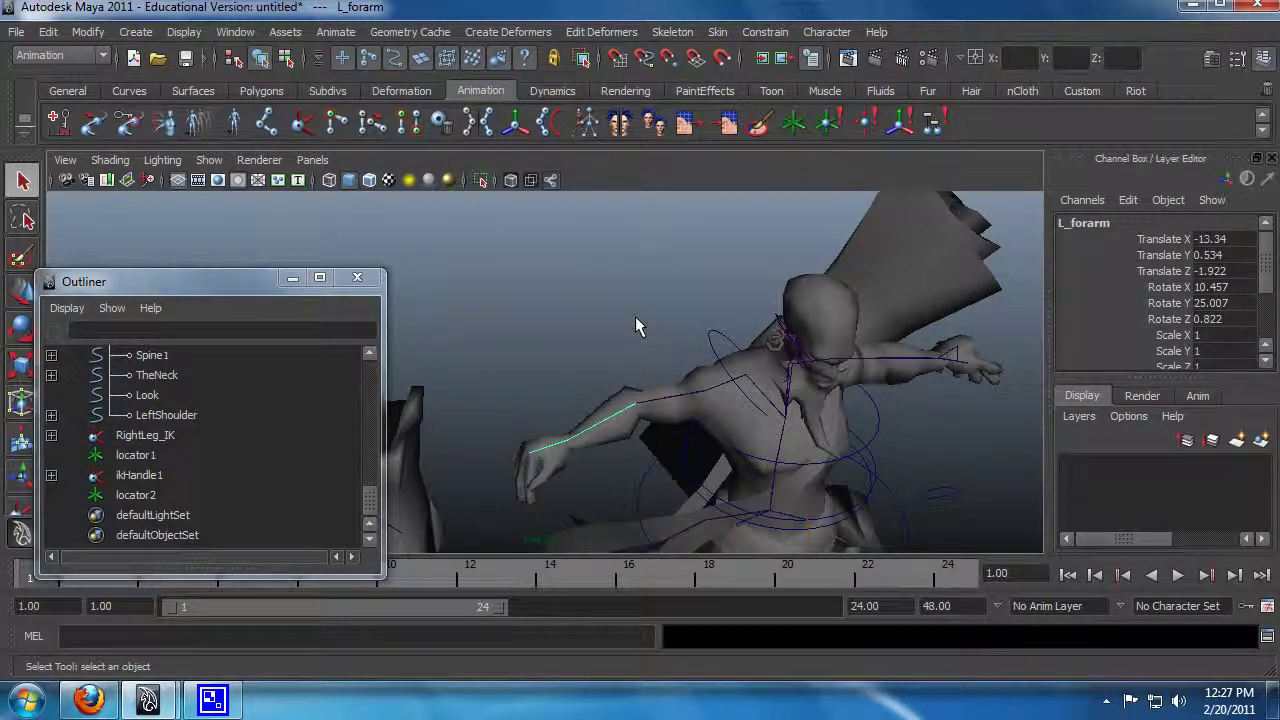
pyautogui.keyDown('alt'); pyautogui.moveTo(666, 367); pyautogui.dragTo(780, 318); pyautogui.keyUp('alt')
pyautogui.click(680, 378)
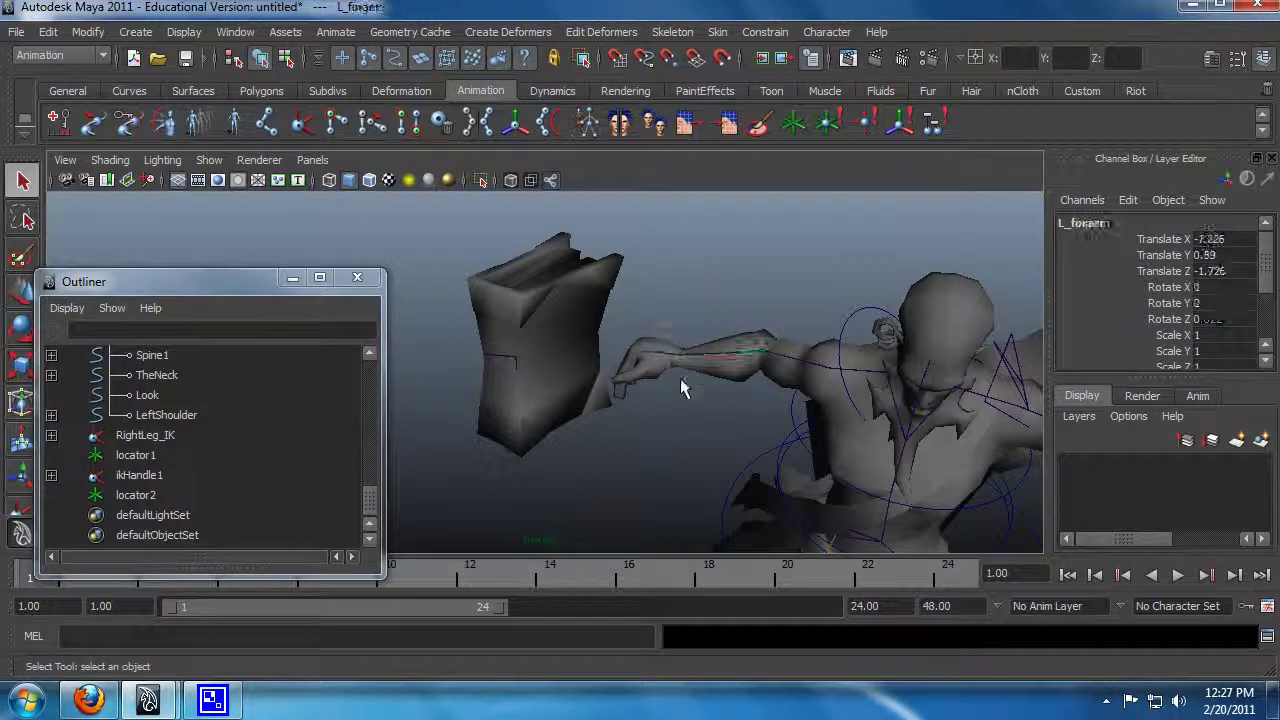
pyautogui.keyDown('alt'); pyautogui.moveTo(680, 378); pyautogui.dragTo(612, 347); pyautogui.keyUp('alt')
pyautogui.press('e')
pyautogui.press('q')
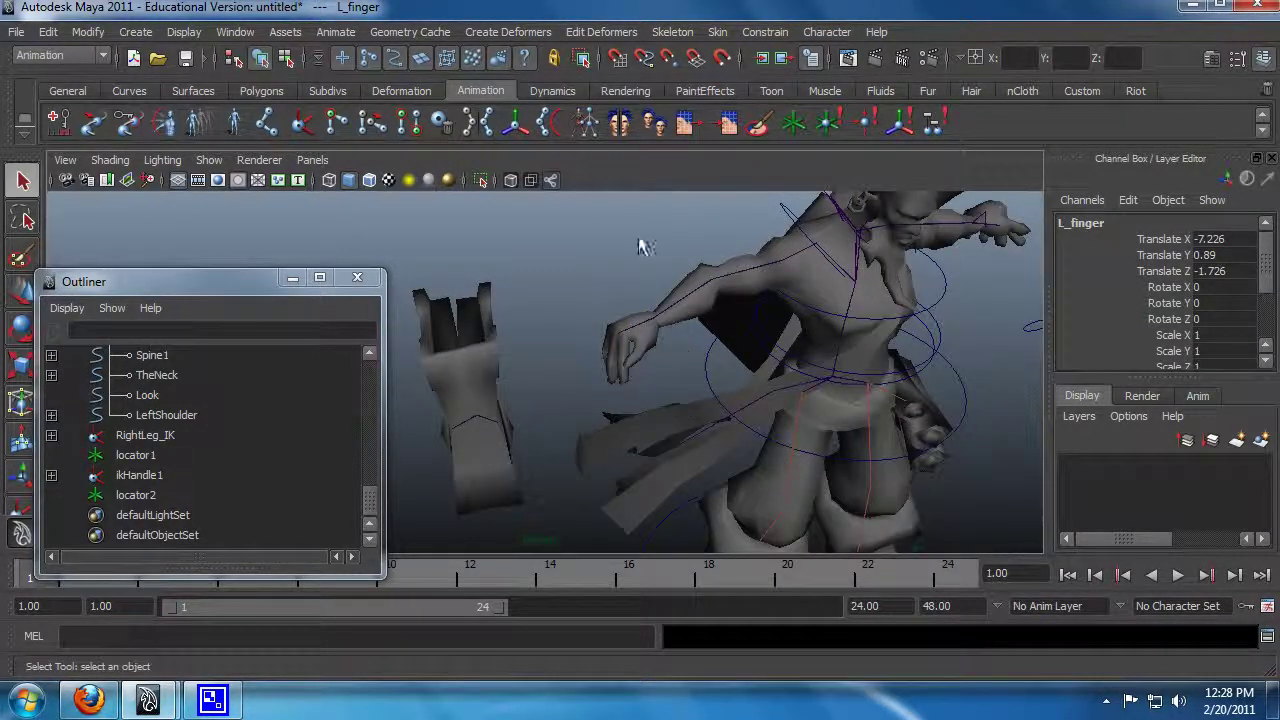
pyautogui.click(664, 272)
pyautogui.keyDown('alt'); pyautogui.moveTo(738, 271); pyautogui.dragTo(714, 328); pyautogui.keyUp('alt')
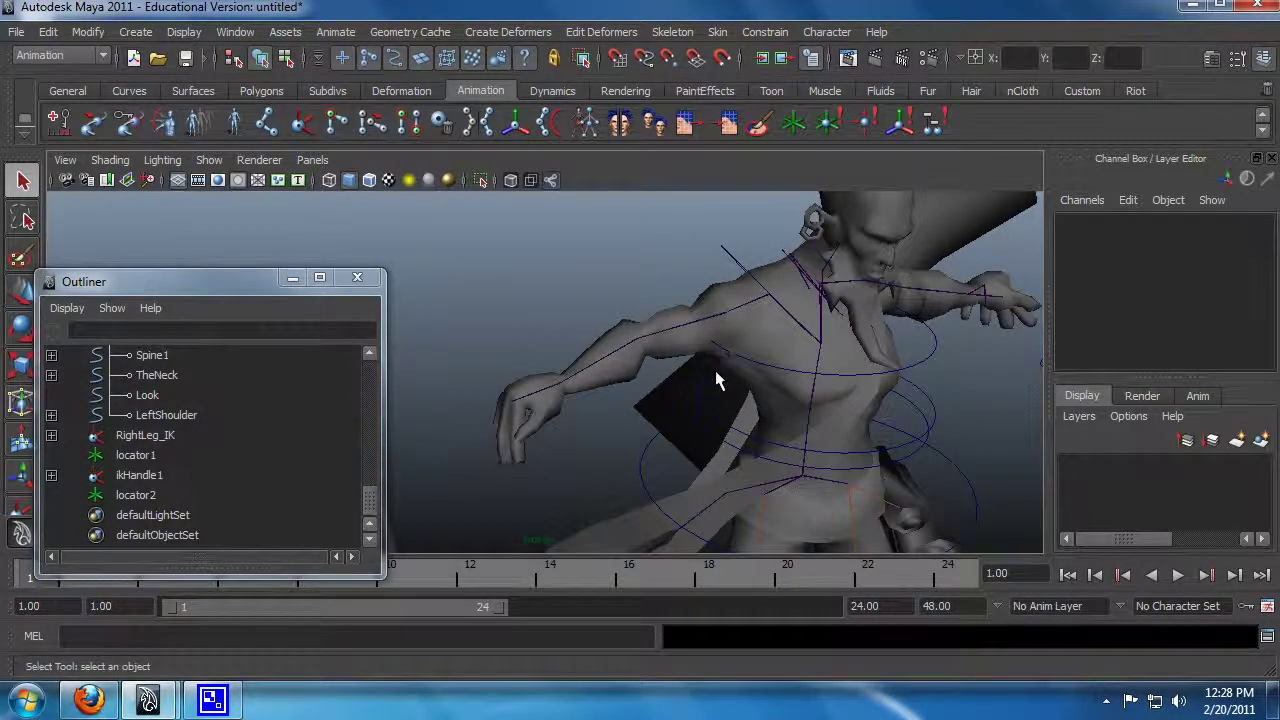
pyautogui.keyDown('alt'); pyautogui.moveTo(768, 377); pyautogui.dragTo(761, 383); pyautogui.keyUp('alt')
pyautogui.keyDown('alt'); pyautogui.moveTo(772, 330); pyautogui.dragTo(692, 334); pyautogui.keyUp('alt')
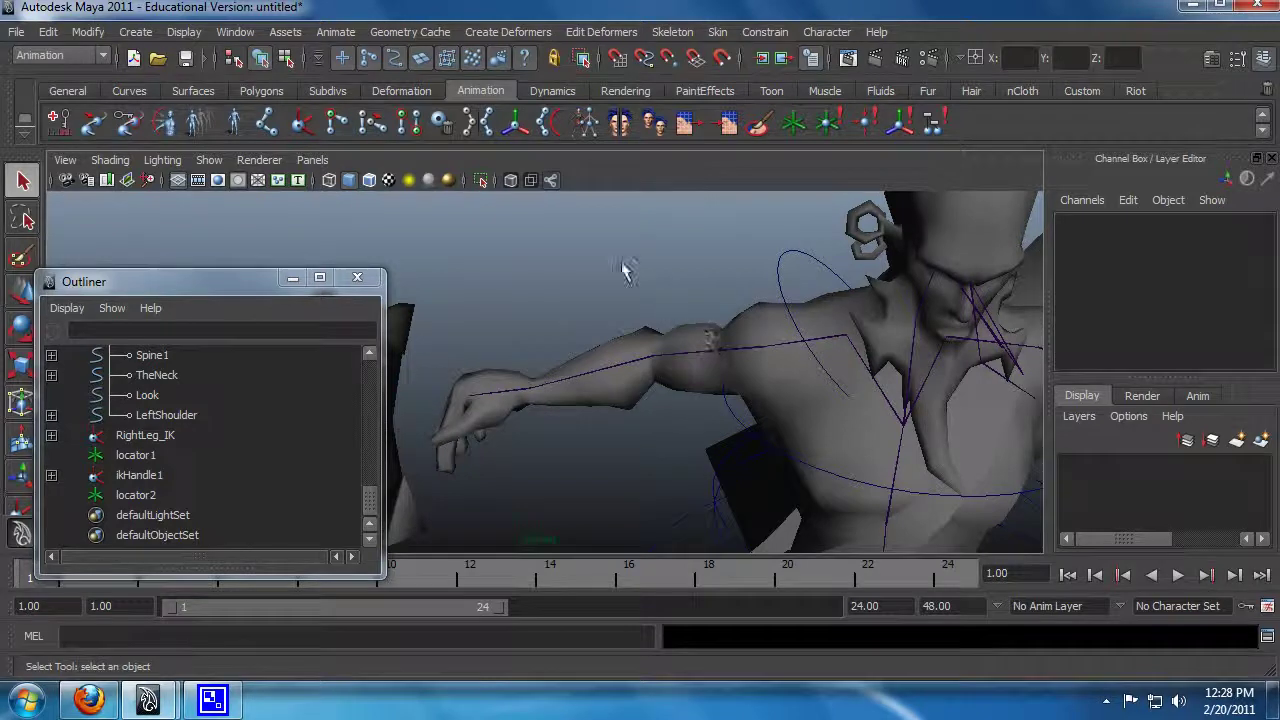
pyautogui.keyDown('alt'); pyautogui.moveTo(622, 270); pyautogui.dragTo(654, 437); pyautogui.keyUp('alt')
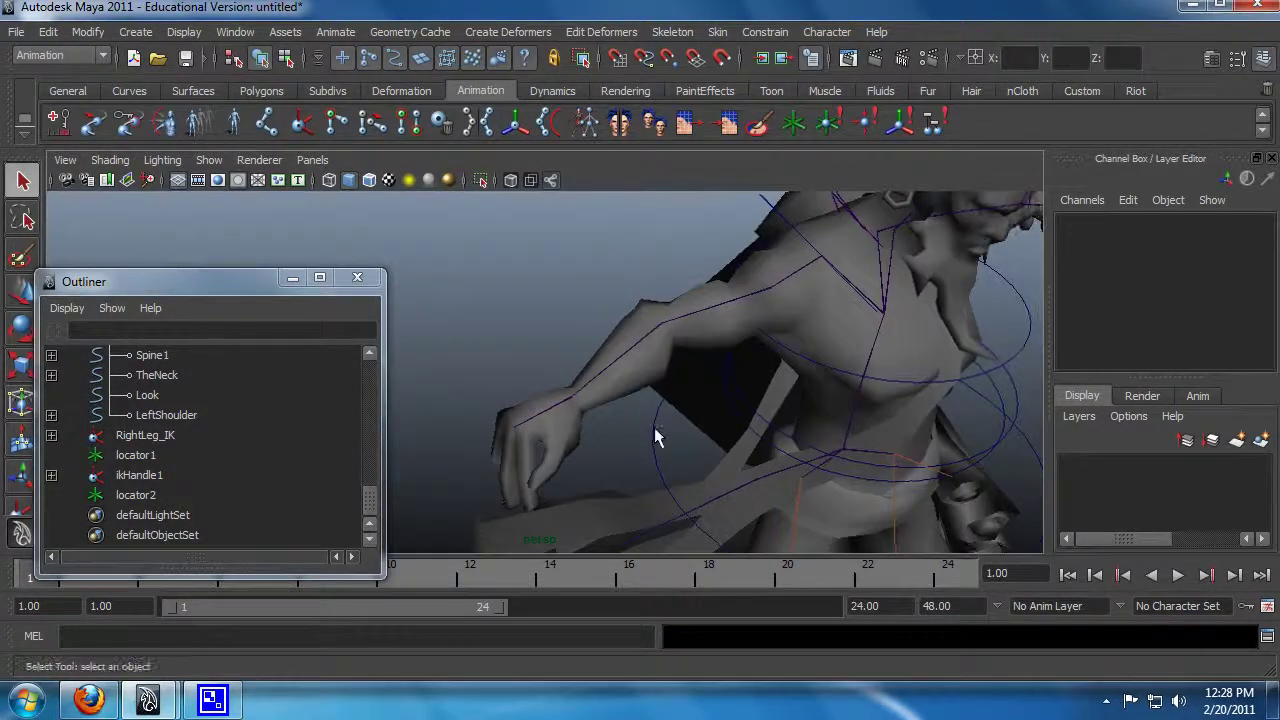
pyautogui.keyDown('alt'); pyautogui.moveTo(652, 334); pyautogui.dragTo(600, 280); pyautogui.keyUp('alt')
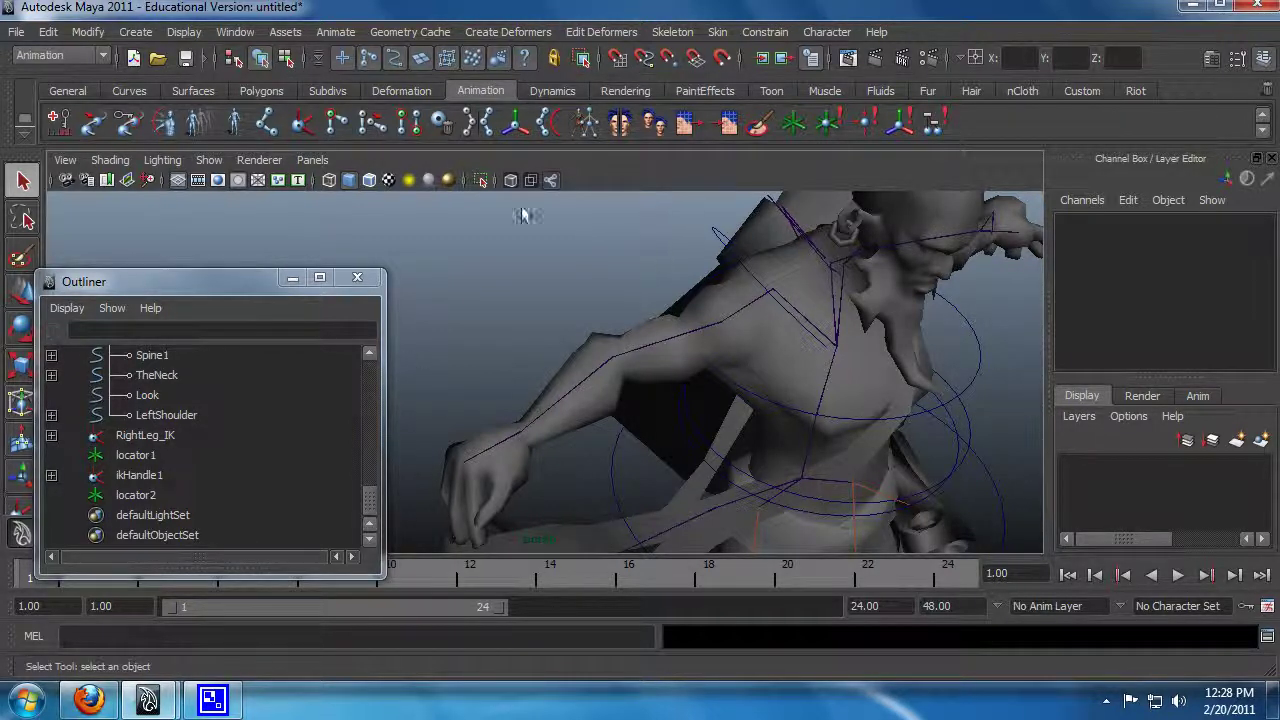
# Step: Try an IK handle from the L_arm joint to the wrist joint on the pre-bent left arm
pyautogui.click(320, 135)
pyautogui.click(716, 322)
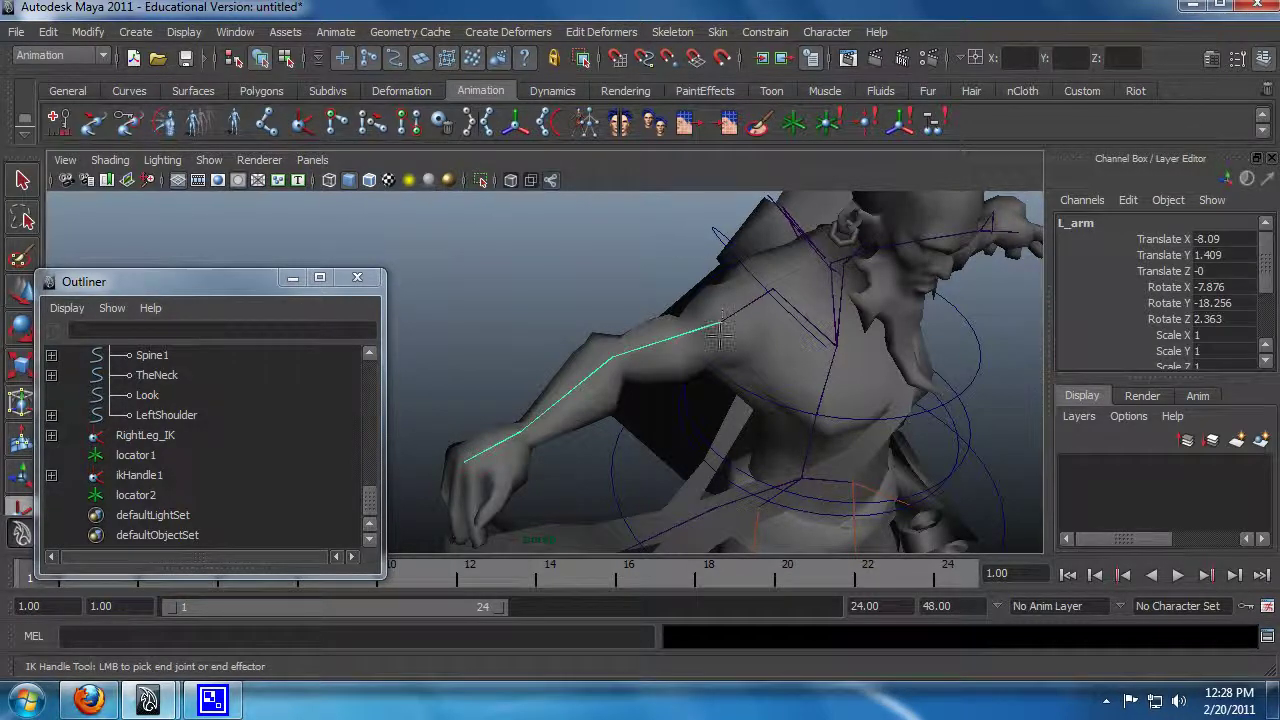
pyautogui.click(518, 434)
pyautogui.keyDown('alt'); pyautogui.moveTo(571, 429); pyautogui.dragTo(537, 329); pyautogui.keyUp('alt')
pyautogui.press('w')
# Step: Undo the trial IK handle and all the bending rotations of L_arm and L_forarm, back to the straight arm pose
pyautogui.hotkey('ctrl', 'z')
pyautogui.hotkey('ctrl', 'z')
pyautogui.hotkey('ctrl', 'z')
pyautogui.hotkey('ctrl', 'z')
pyautogui.hotkey('ctrl', 'z')
pyautogui.hotkey('ctrl', 'z')
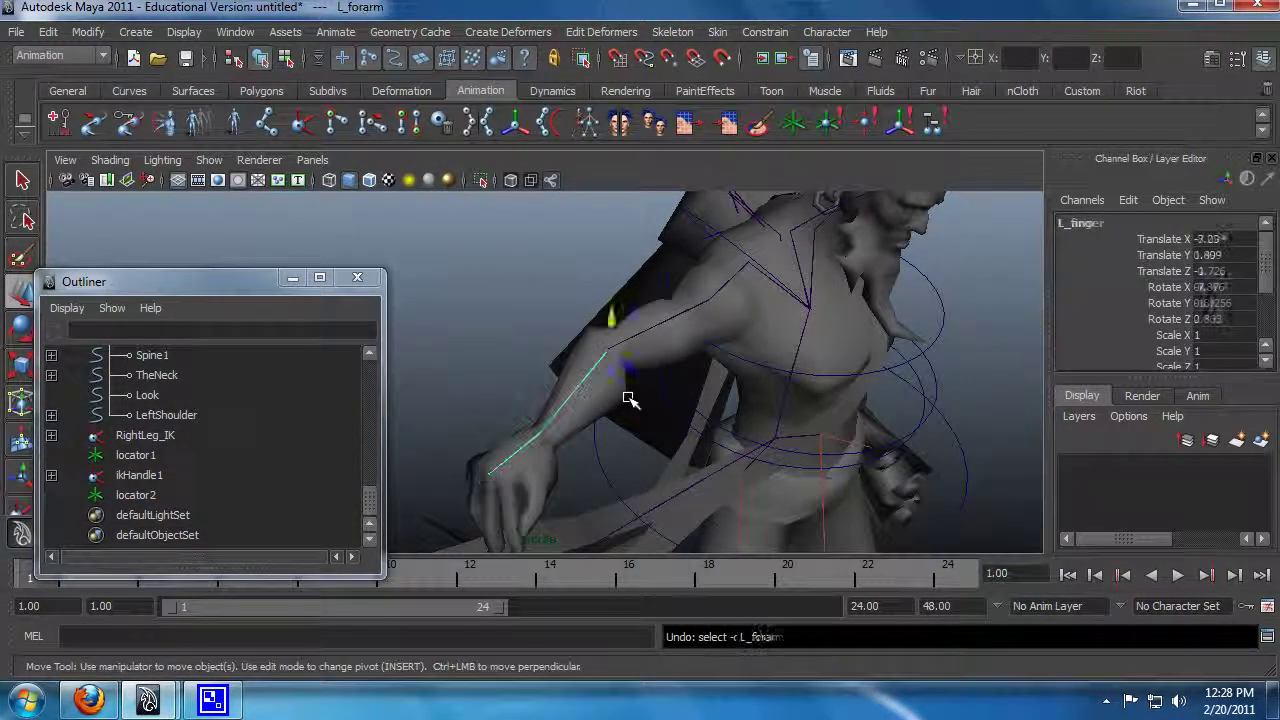
pyautogui.hotkey('ctrl', 'z')
pyautogui.hotkey('ctrl', 'z')
pyautogui.hotkey('ctrl', 'z')
pyautogui.hotkey('ctrl', 'z')
pyautogui.hotkey('ctrl', 'z')
pyautogui.hotkey('ctrl', 'z')
pyautogui.hotkey('ctrl', 'z')
pyautogui.hotkey('ctrl', 'z')
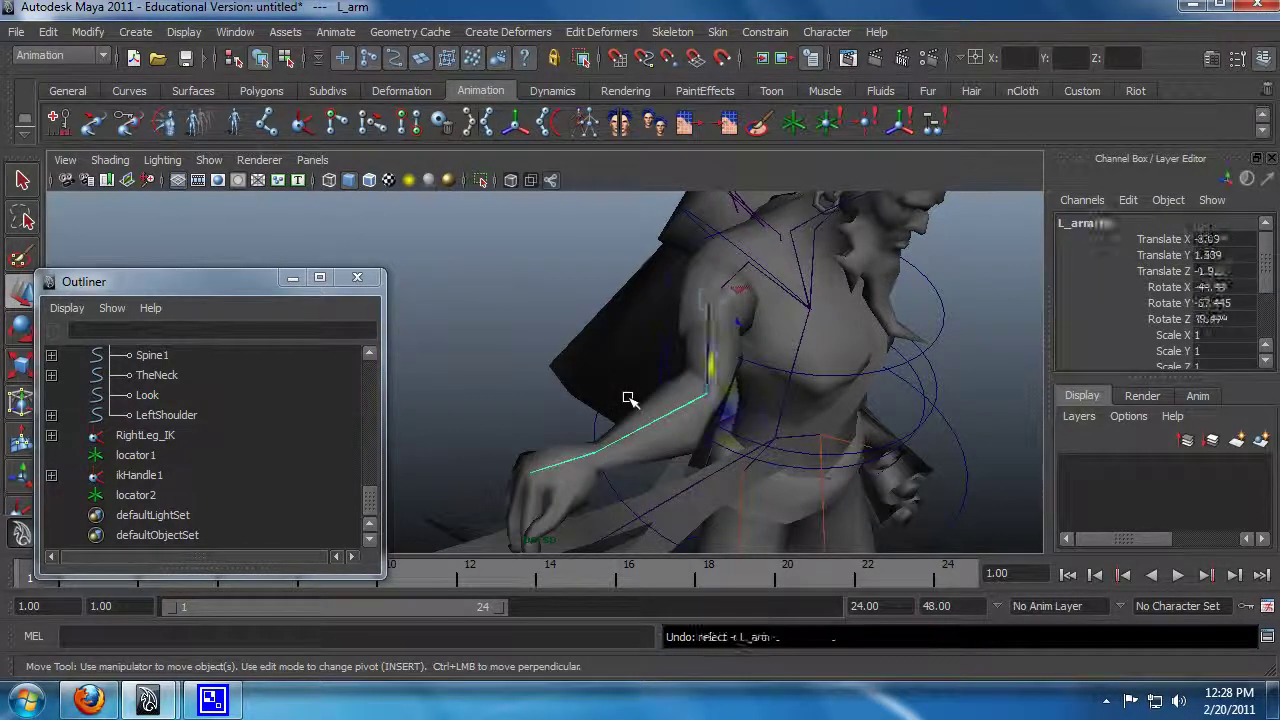
pyautogui.press('q')
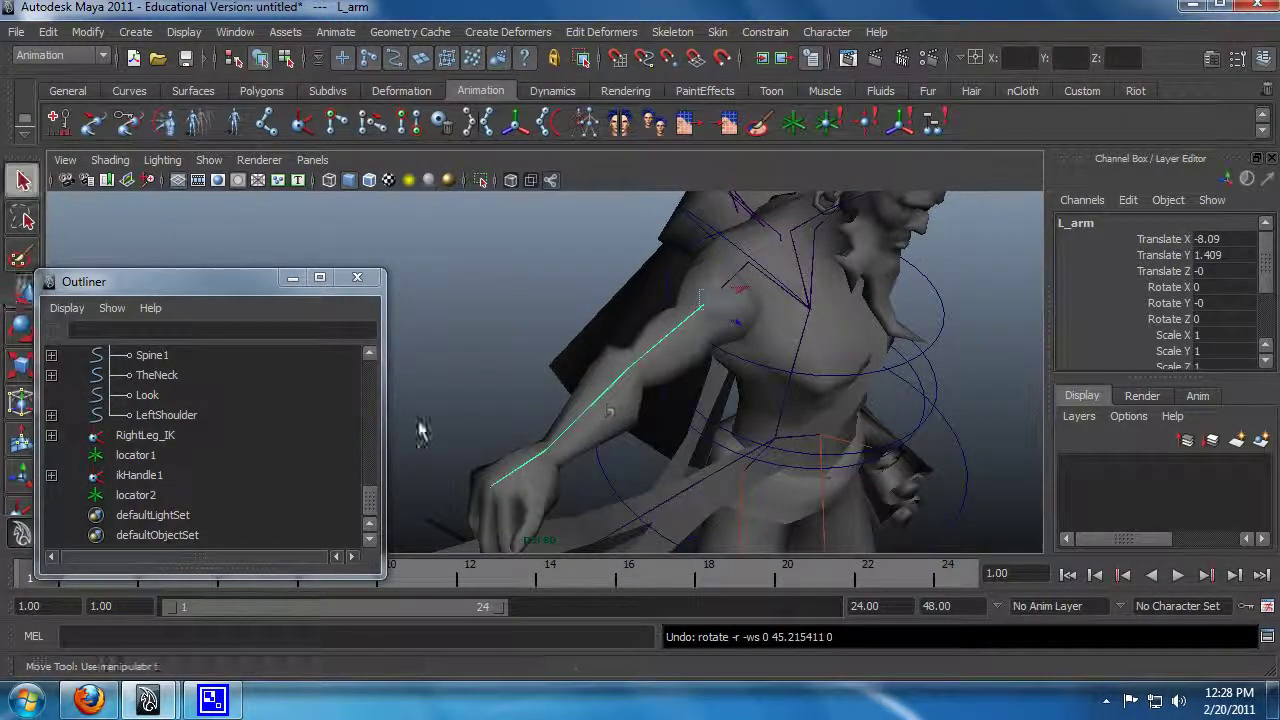
# Step: Try an IK handle from L_arm to the wrist on the straight arm, test it by moving it, and undo it
pyautogui.press('y')
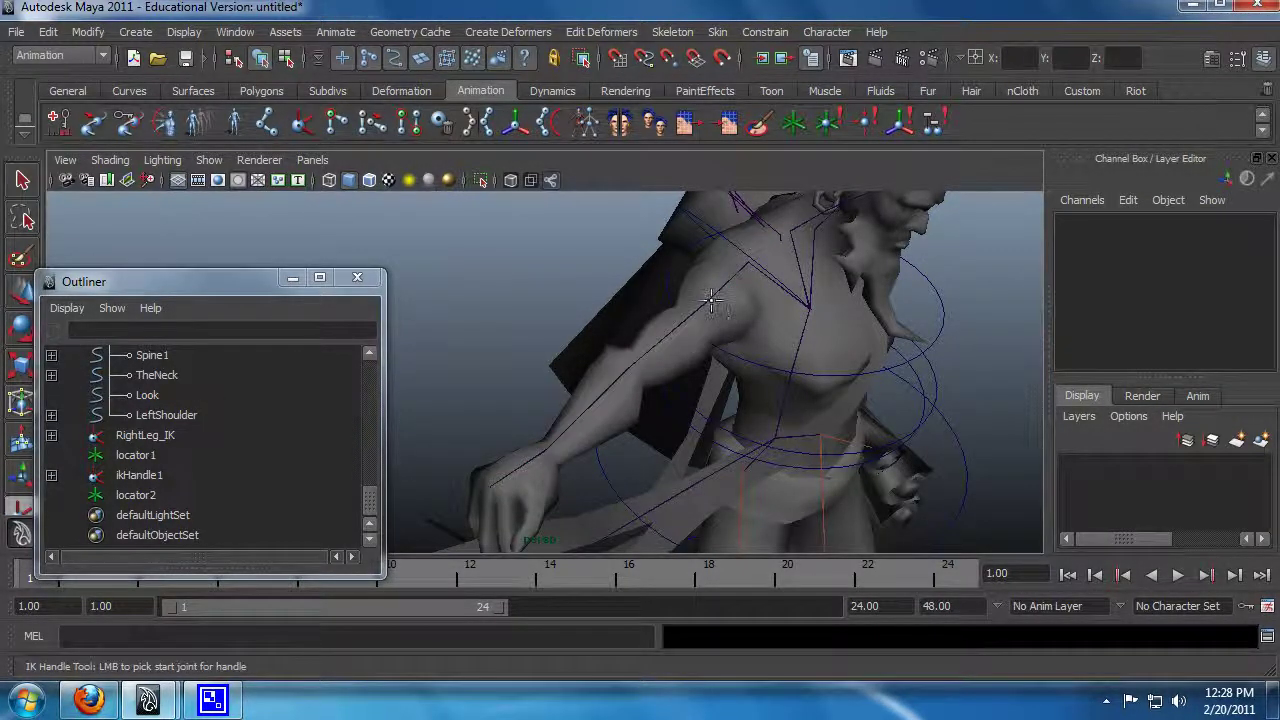
pyautogui.click(712, 298)
pyautogui.click(543, 453)
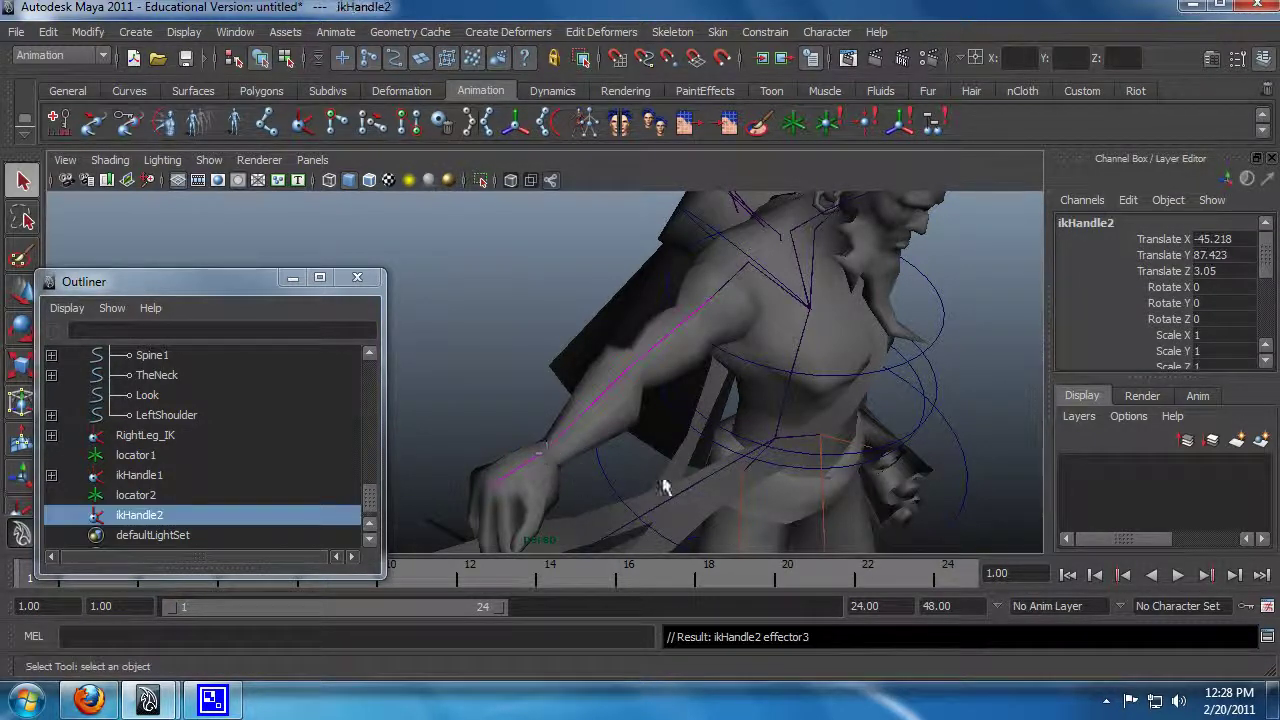
pyautogui.press('w')
pyautogui.moveTo(580, 445); pyautogui.dragTo(576, 383)
pyautogui.hotkey('ctrl', 'z')
pyautogui.hotkey('ctrl', 'z')
pyautogui.hotkey('ctrl', 'z')
pyautogui.hotkey('ctrl', 'z')
pyautogui.hotkey('ctrl', 'z')
pyautogui.hotkey('ctrl', 'z')
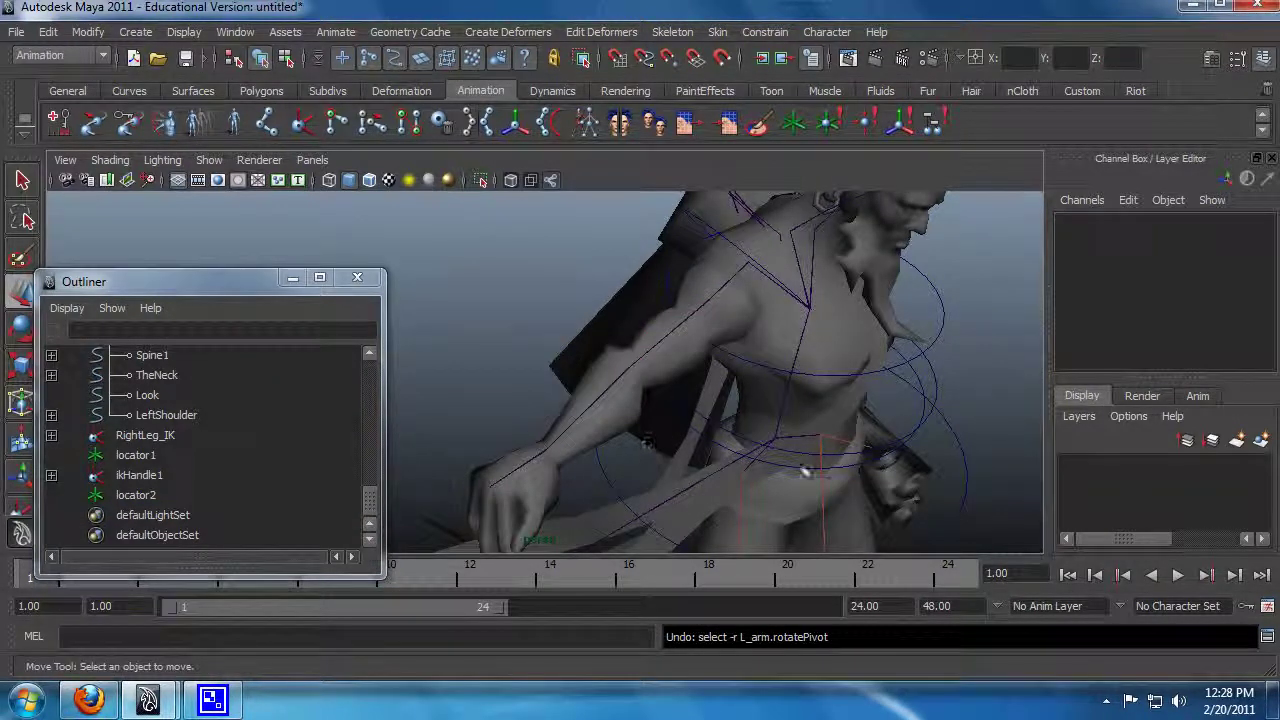
# Step: Create a NURBS circle and place it on the left elbow joint at about X -32.1, Y 93.5, Z 1.8
pyautogui.keyDown('alt'); pyautogui.moveTo(814, 457); pyautogui.dragTo(776, 470); pyautogui.keyUp('alt')
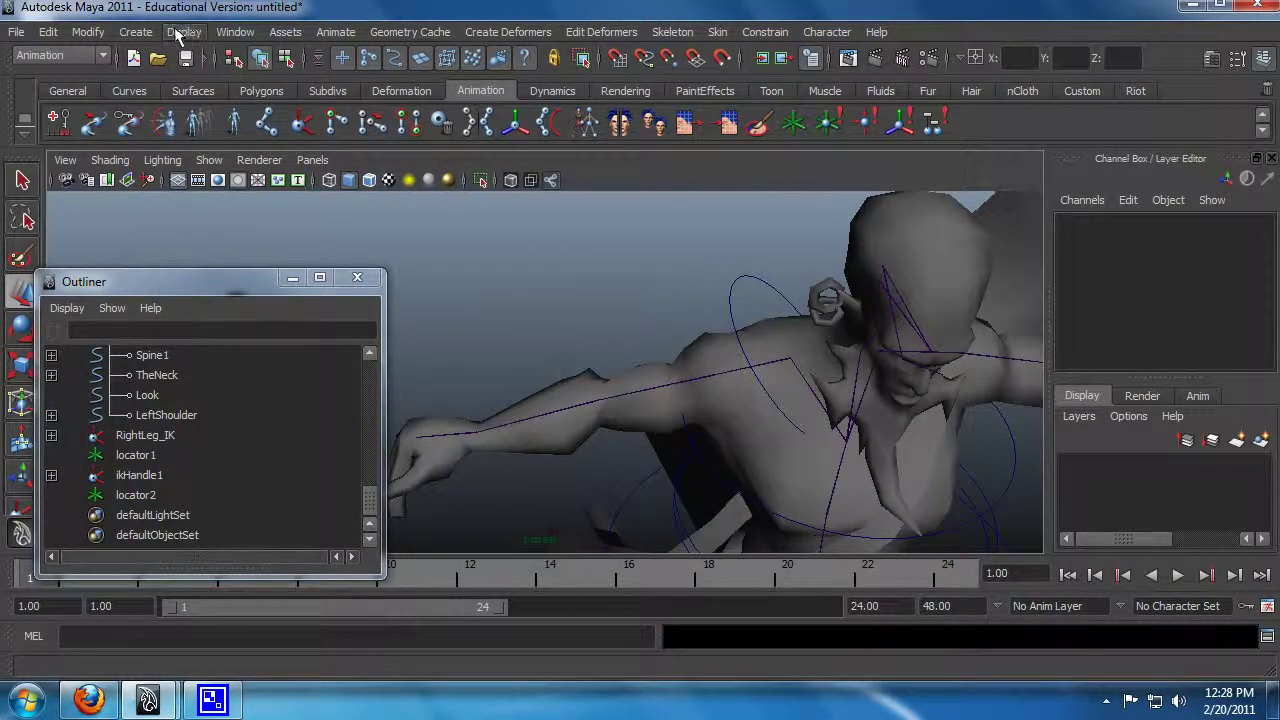
pyautogui.click(135, 32)
pyautogui.moveTo(200, 60)
pyautogui.click(380, 188)
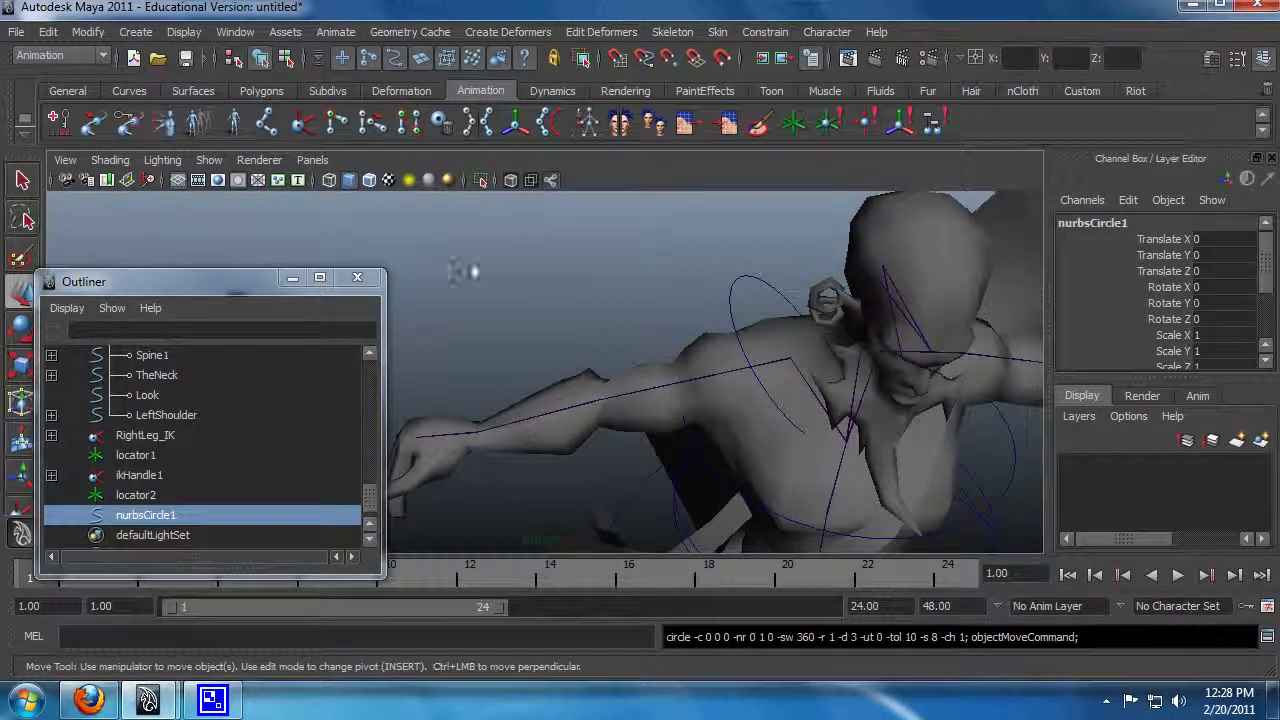
pyautogui.keyDown('alt'); pyautogui.moveTo(782, 488); pyautogui.dragTo(800, 320, button='middle'); pyautogui.keyUp('alt')
pyautogui.scroll(-8, 797, 400)
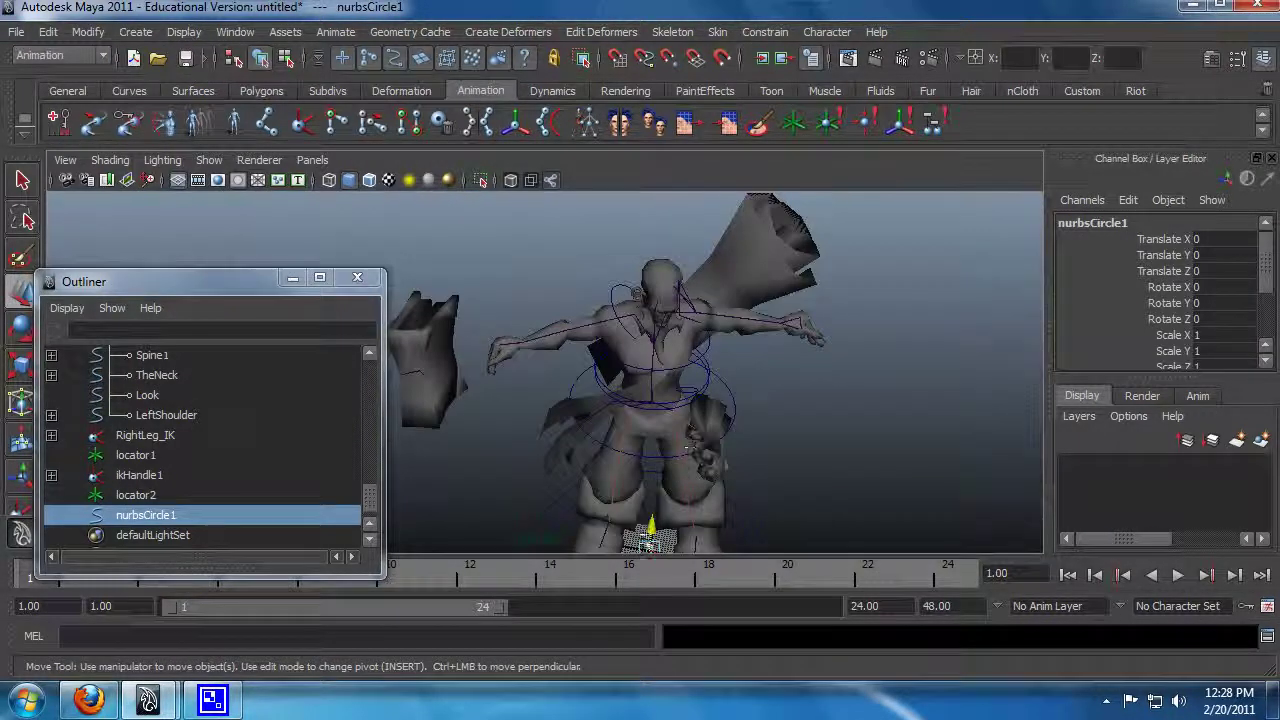
pyautogui.moveTo(650, 528); pyautogui.dragTo(604, 402)
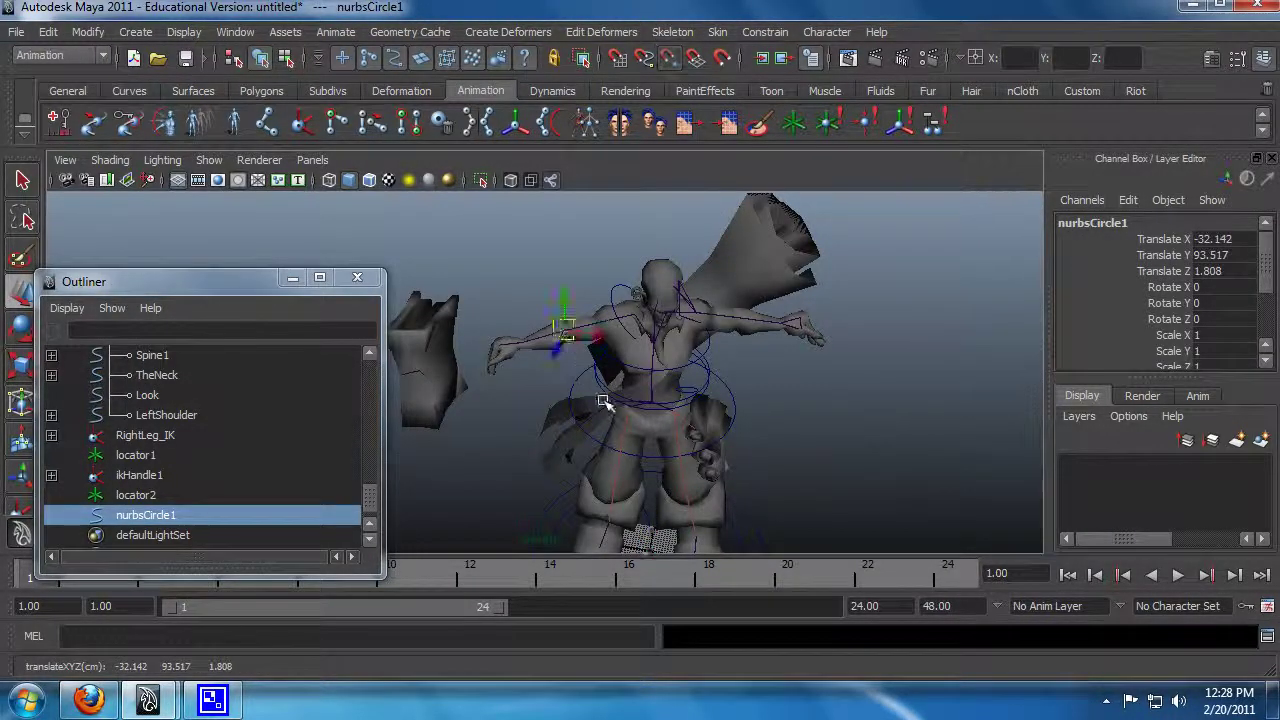
# Step: Scale the circle uniformly to about 5.56 and rotate it to about -68.8 in Z so it rings the left elbow
pyautogui.scroll(4, 604, 402)
pyautogui.keyDown('alt'); pyautogui.moveTo(604, 402); pyautogui.dragTo(708, 451, button='middle'); pyautogui.keyUp('alt')
pyautogui.scroll(4, 800, 425)
pyautogui.keyDown('alt'); pyautogui.moveTo(843, 417); pyautogui.dragTo(649, 397, button='middle'); pyautogui.keyUp('alt')
pyautogui.press('r')
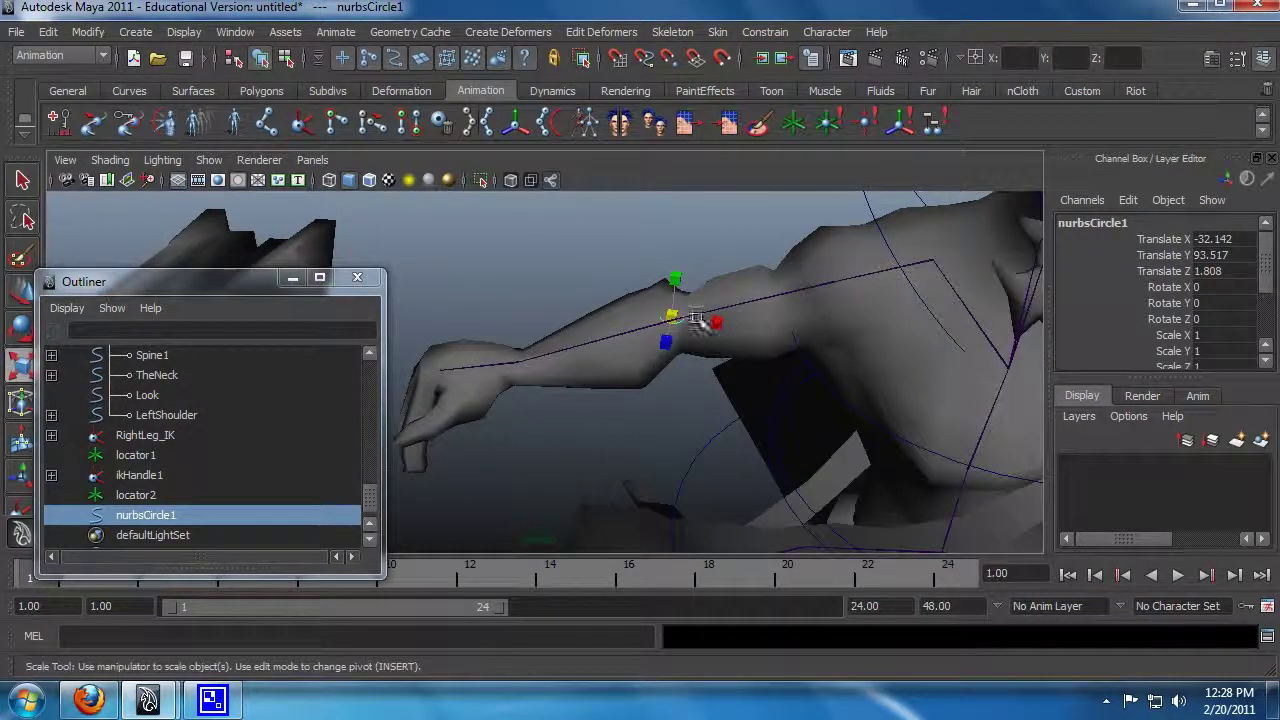
pyautogui.moveTo(695, 316); pyautogui.dragTo(729, 346)
pyautogui.press('e')
pyautogui.moveTo(686, 286); pyautogui.dragTo(766, 323)
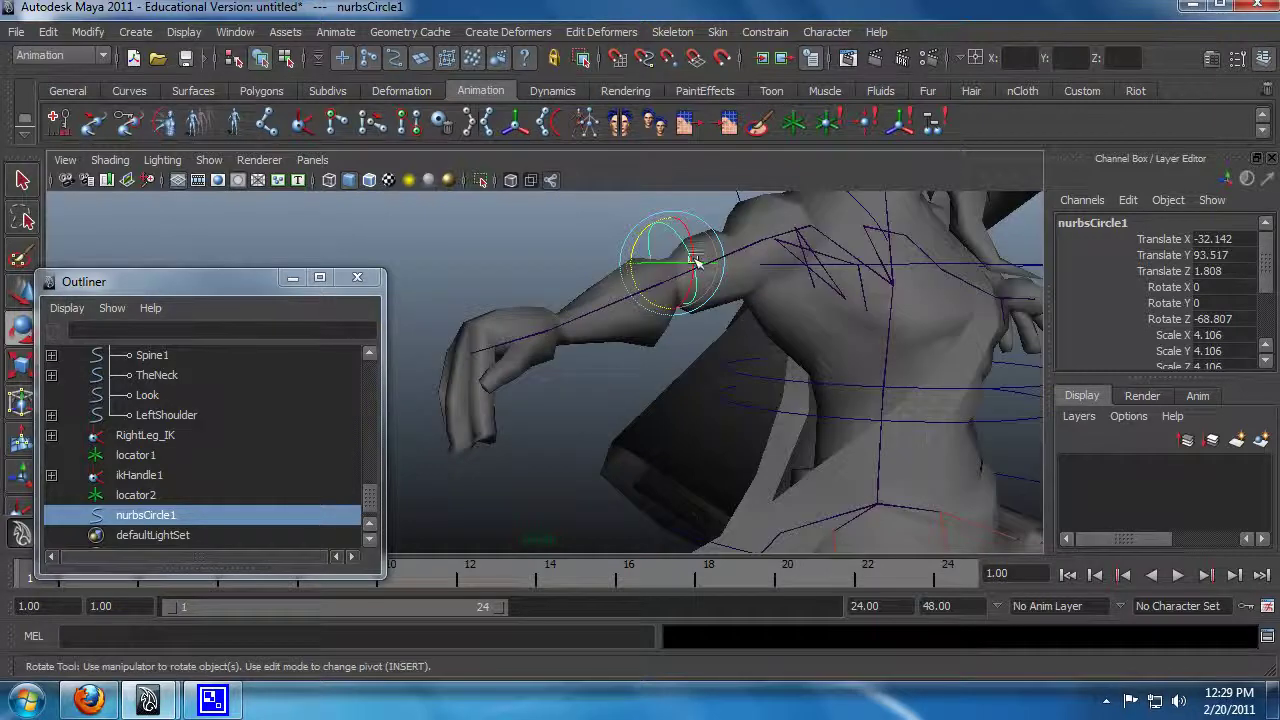
pyautogui.press('r')
pyautogui.moveTo(675, 263); pyautogui.dragTo(700, 268)
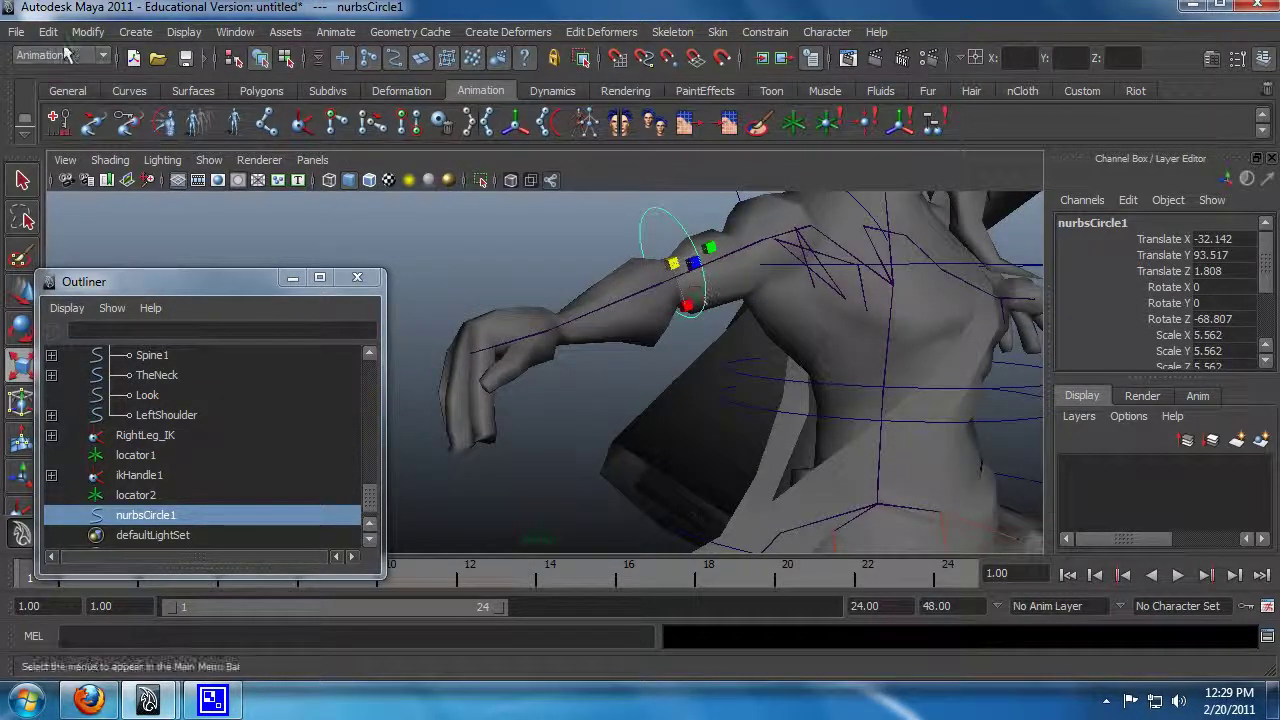
# Step: Freeze the elbow circle's transformations and rename it Elbow
pyautogui.click(87, 31)
pyautogui.click(145, 102)
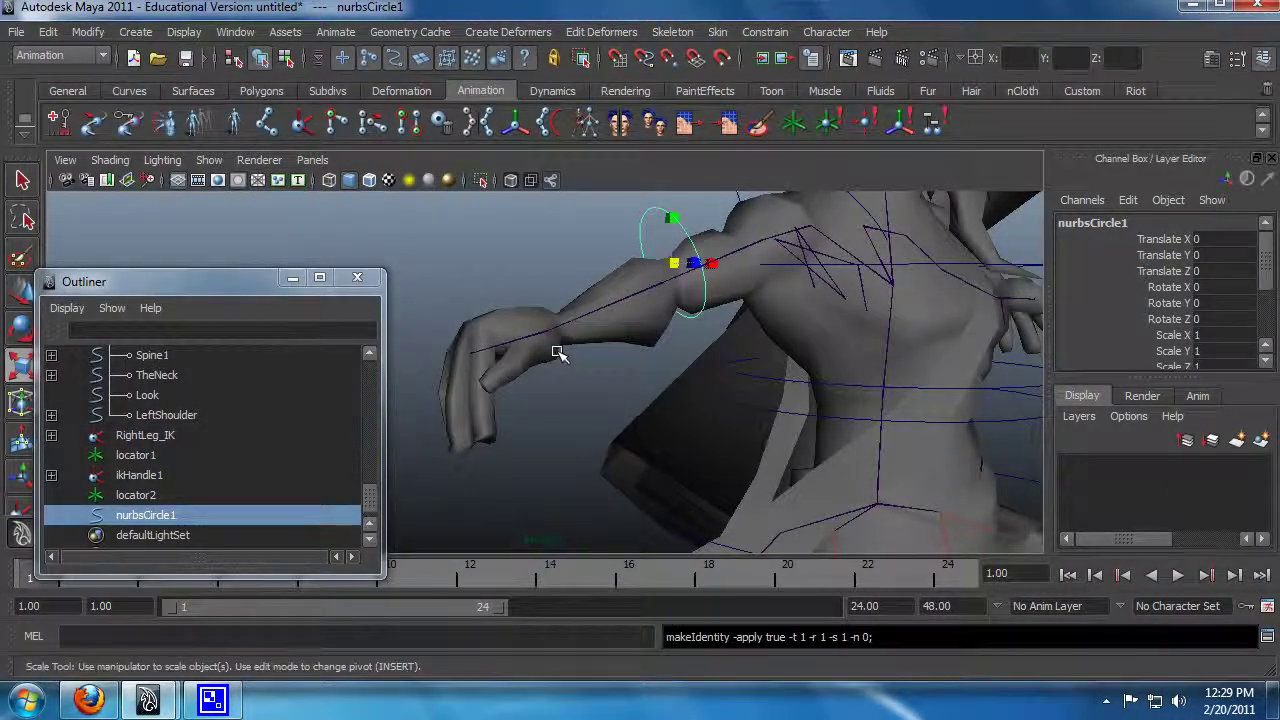
pyautogui.scroll(-1, 372, 507)
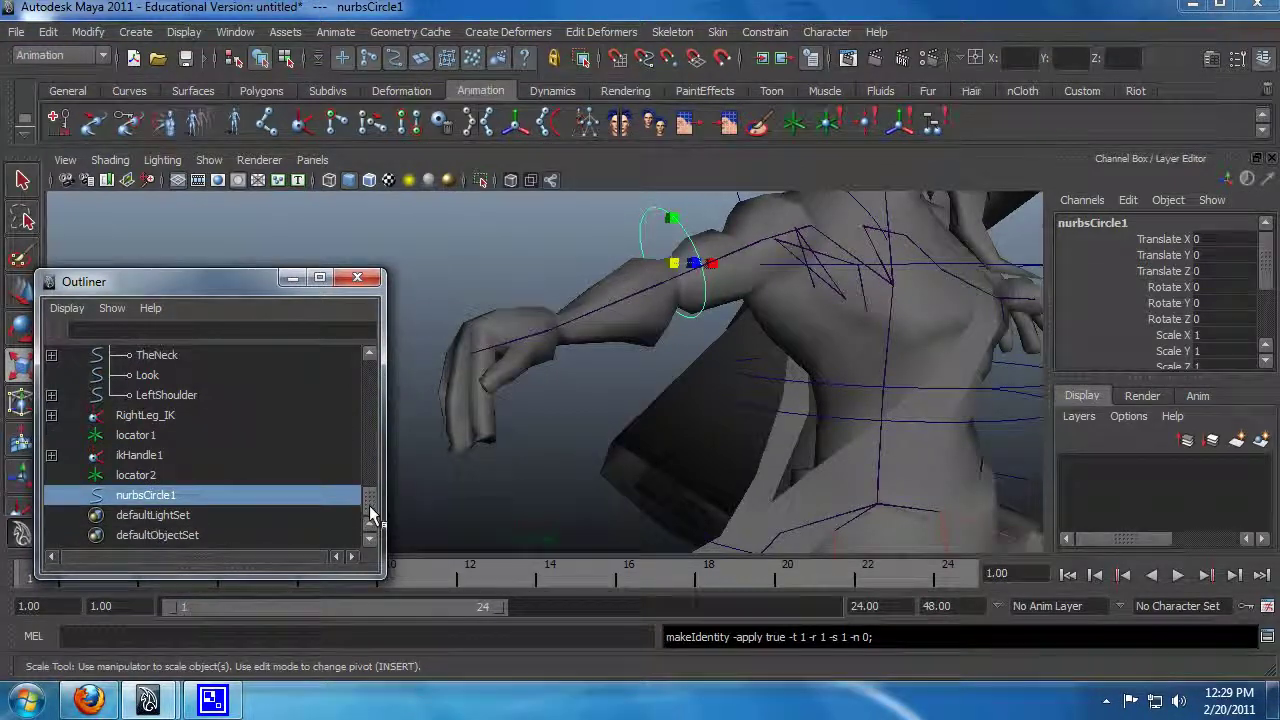
pyautogui.doubleClick(160, 497)
pyautogui.write('Elbox')
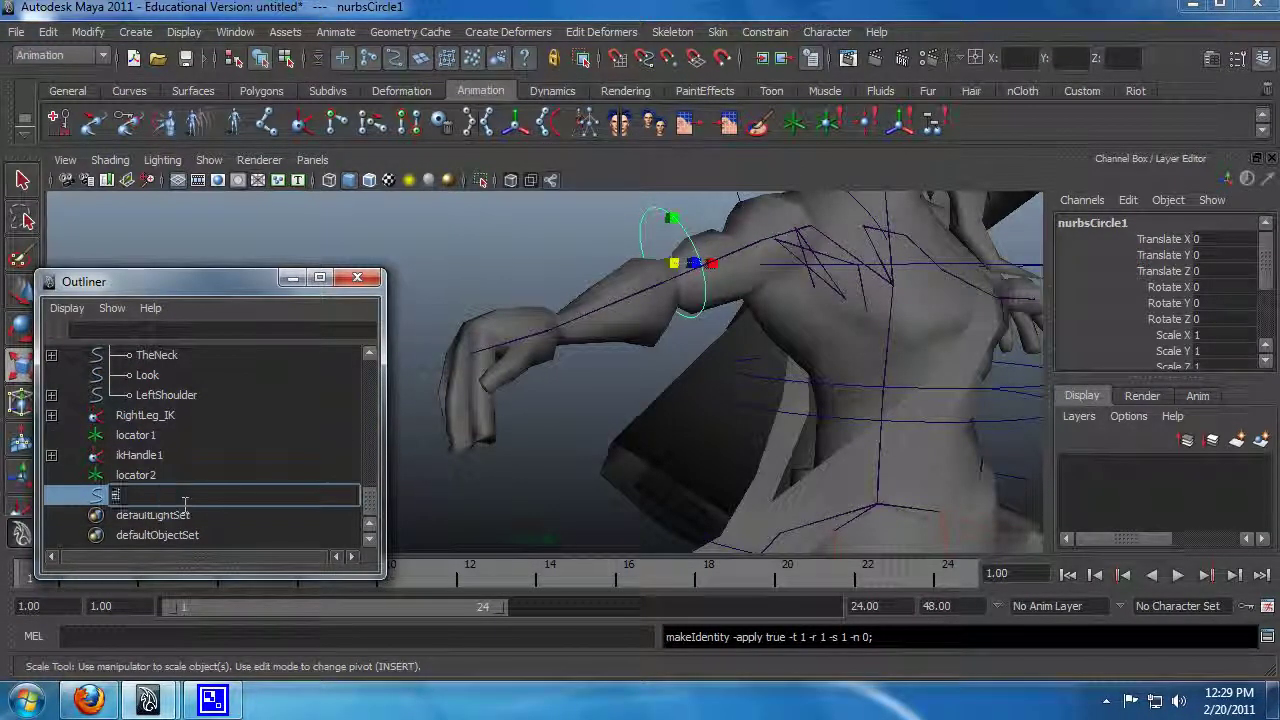
pyautogui.press('Return')
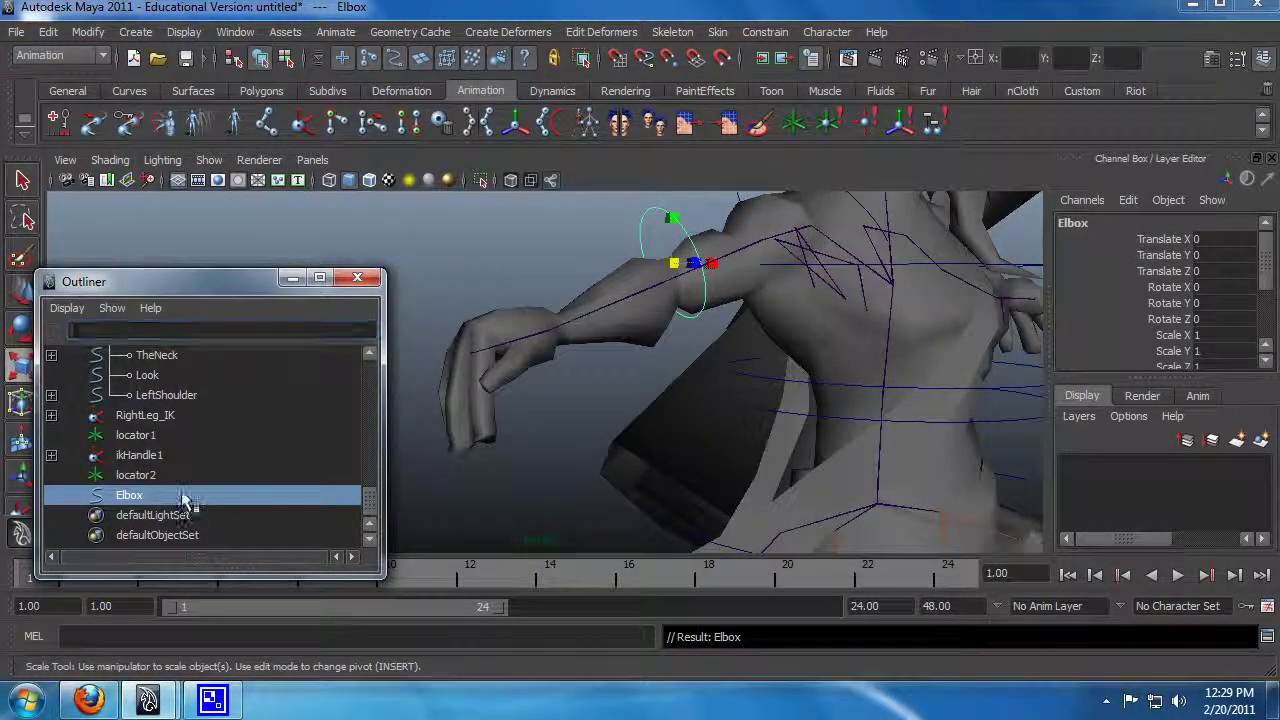
pyautogui.doubleClick(185, 497)
pyautogui.press('BackSpace')
pyautogui.write('w')
pyautogui.press('Return')
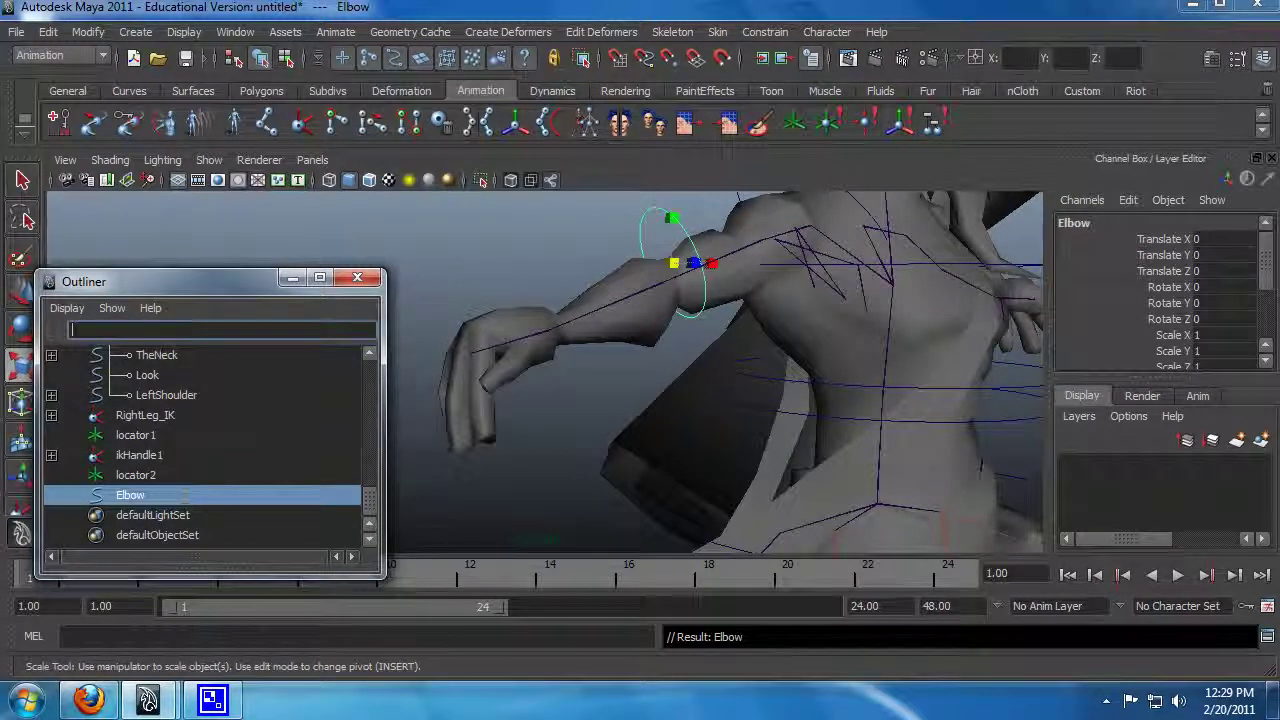
pyautogui.scroll(3, 372, 490)
pyautogui.scroll(-1, 372, 496)
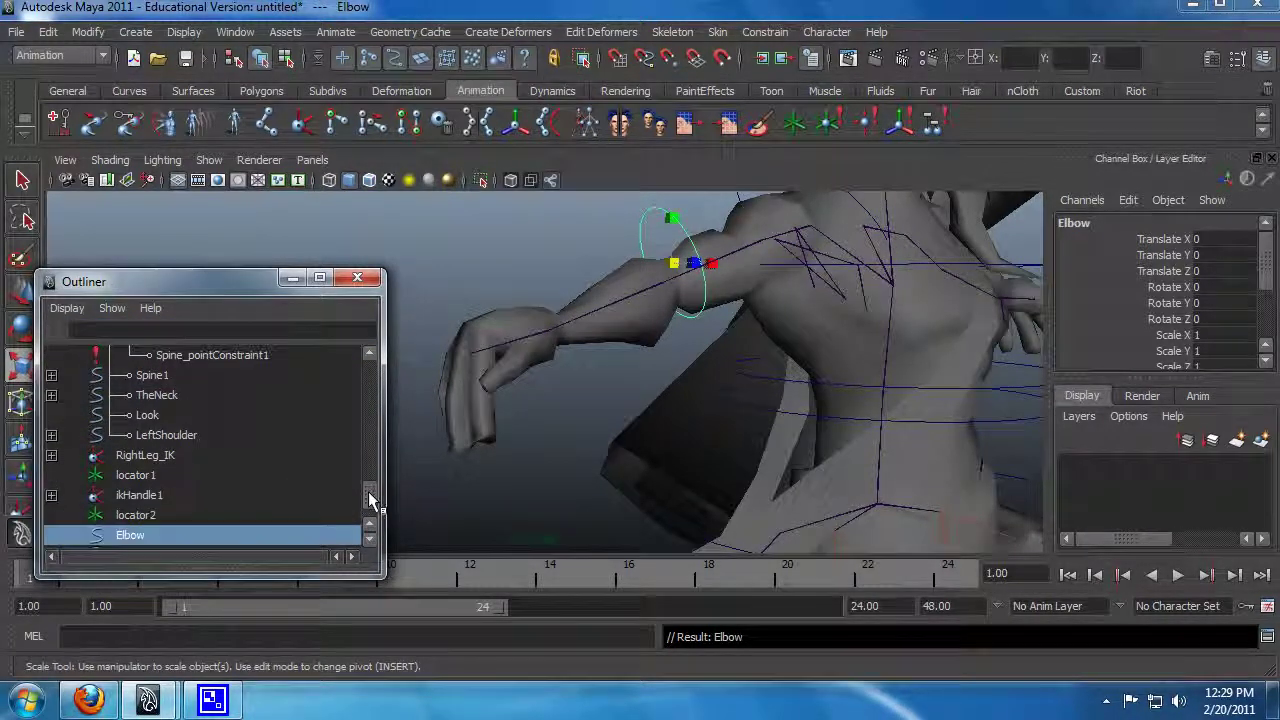
# Step: Parent the Elbow circle within the Ryze control hierarchy
pyautogui.moveTo(113, 533); pyautogui.dragTo(205, 437, button='middle')
pyautogui.scroll(8, 371, 460)
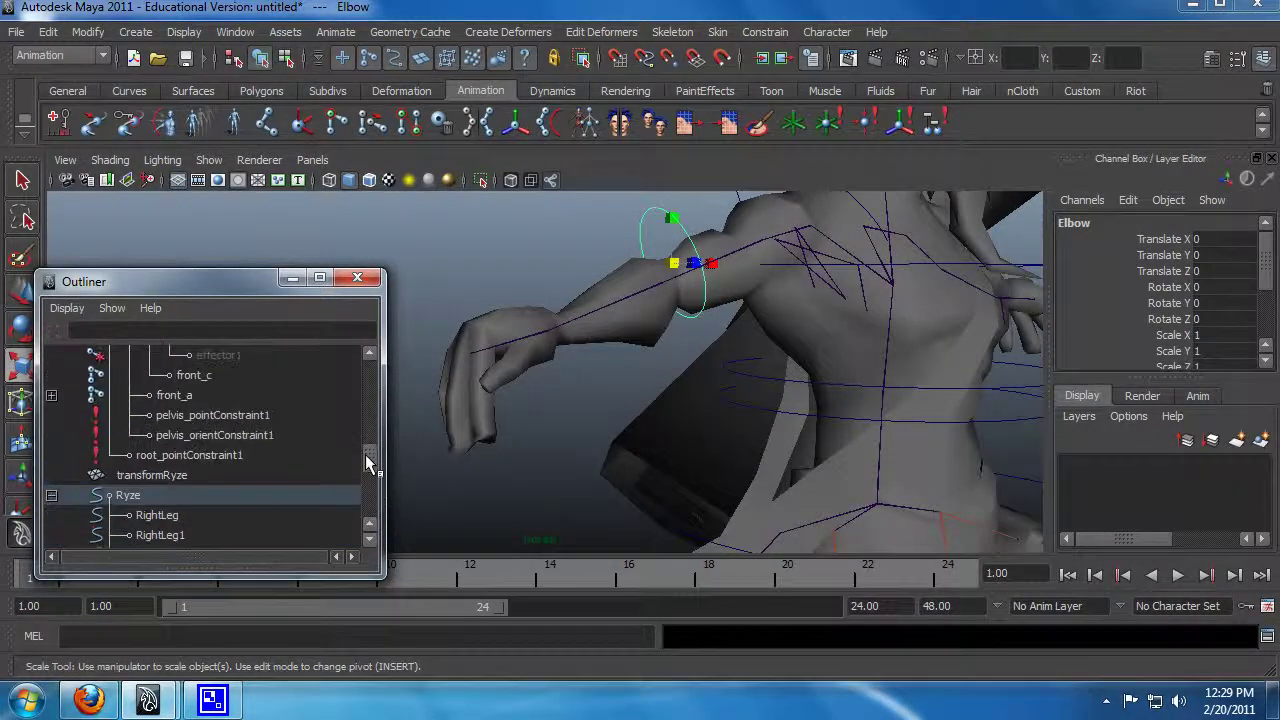
pyautogui.keyDown('alt'); pyautogui.moveTo(801, 367); pyautogui.dragTo(686, 353); pyautogui.keyUp('alt')
pyautogui.press('q')
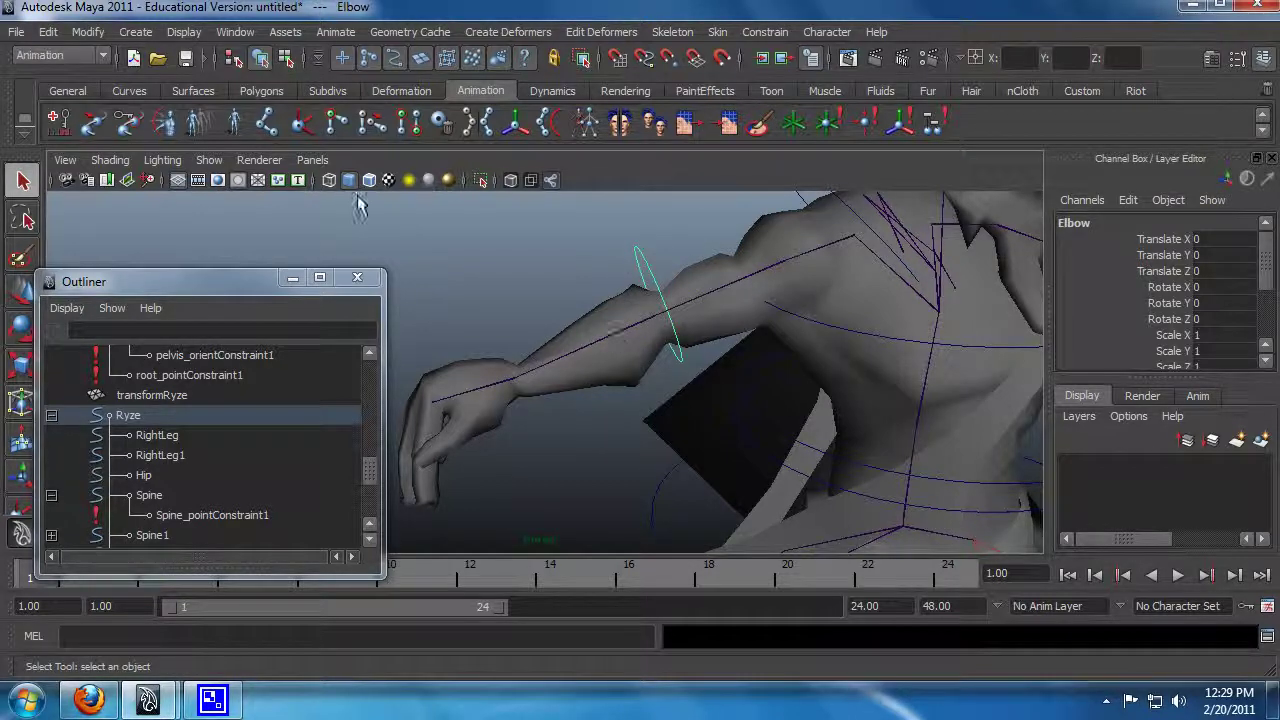
# Step: Orient constrain the L_forarm joint to the Elbow circle
pyautogui.click(235, 32)
pyautogui.click(235, 32)
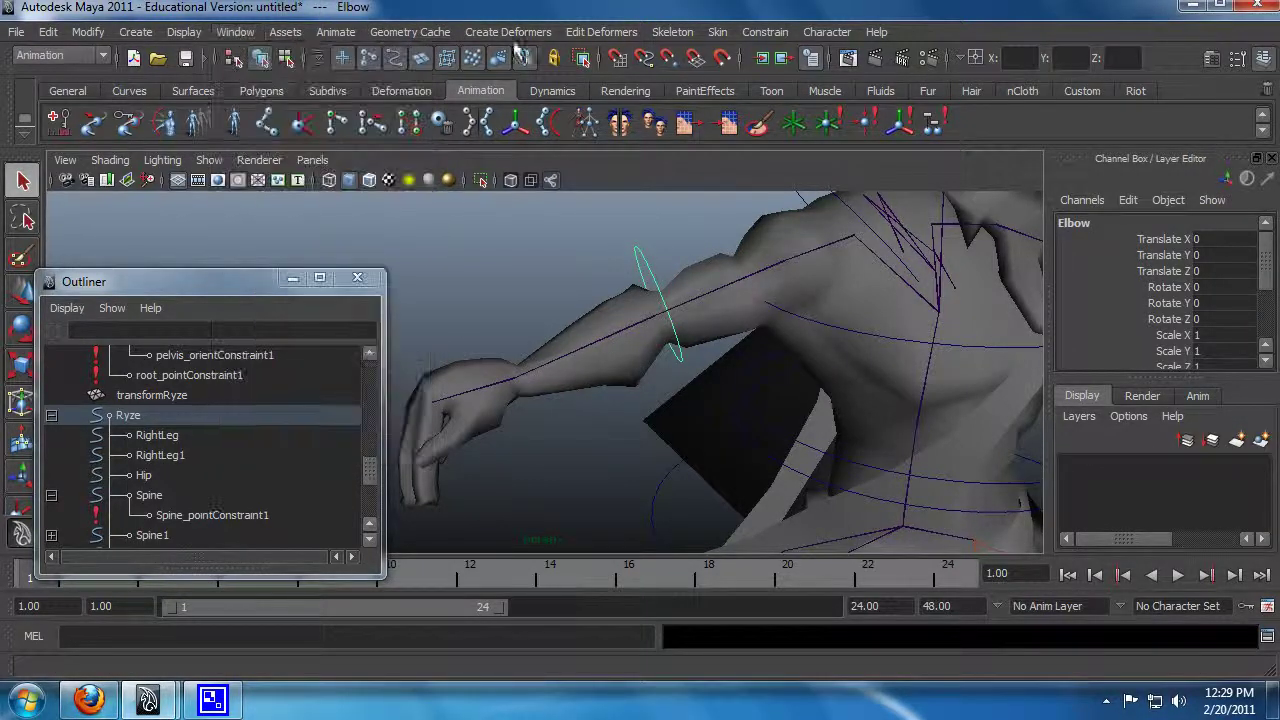
pyautogui.click(764, 32)
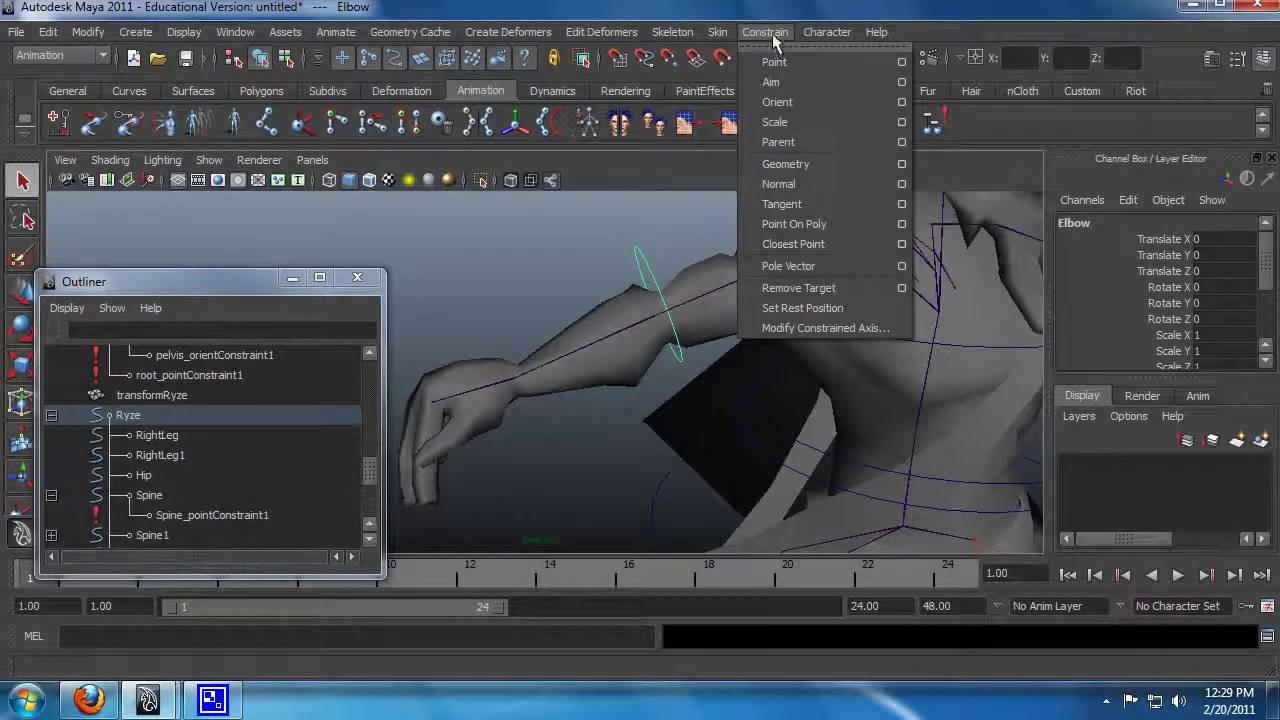
pyautogui.click(772, 40)
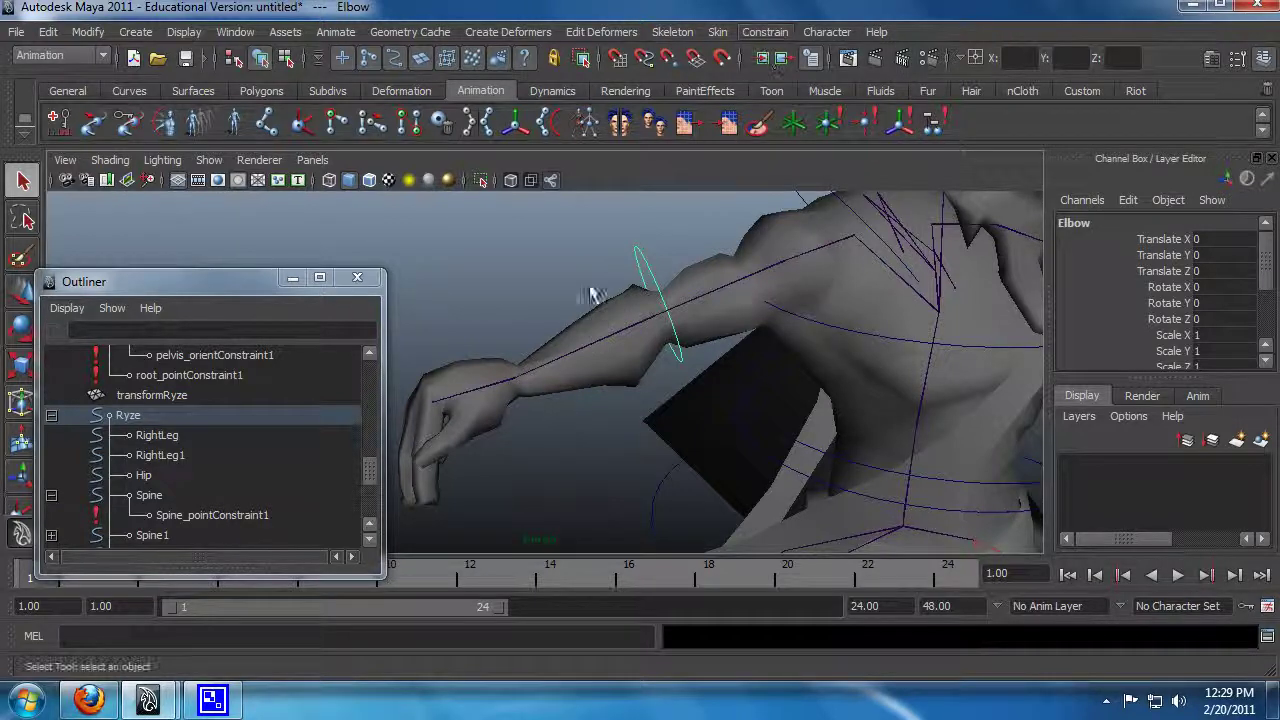
pyautogui.click(662, 320)
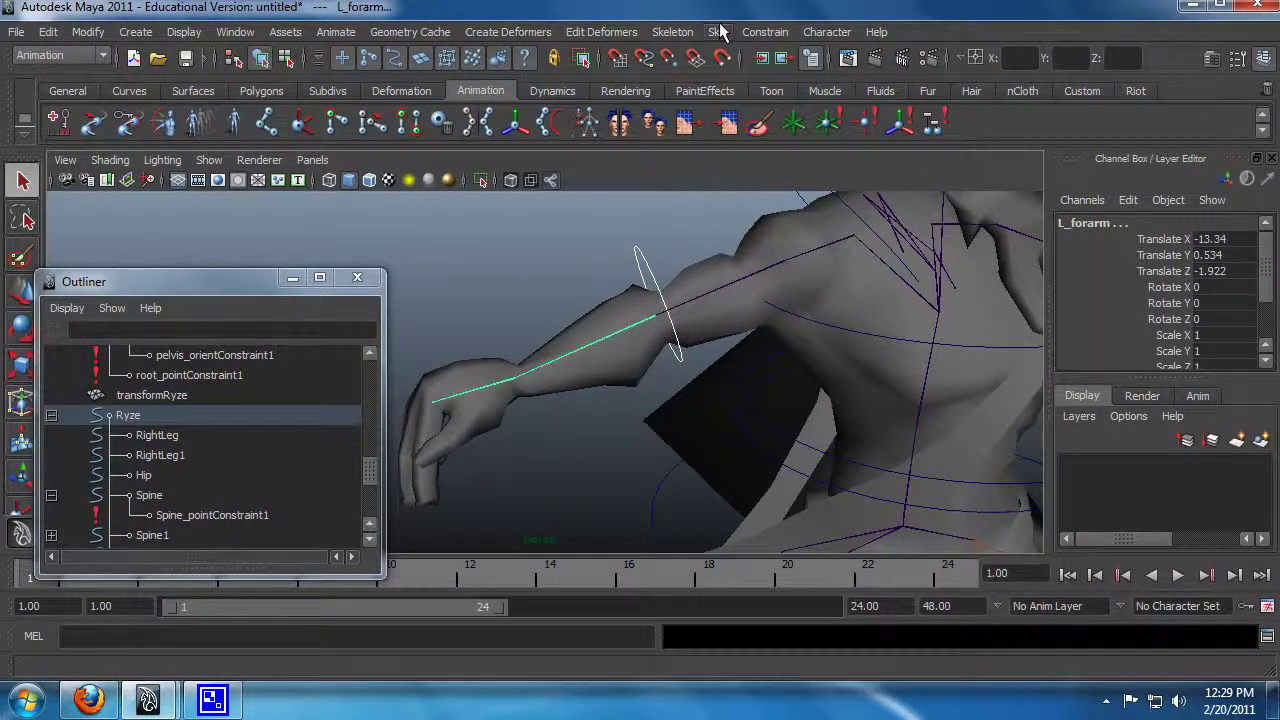
pyautogui.click(765, 32)
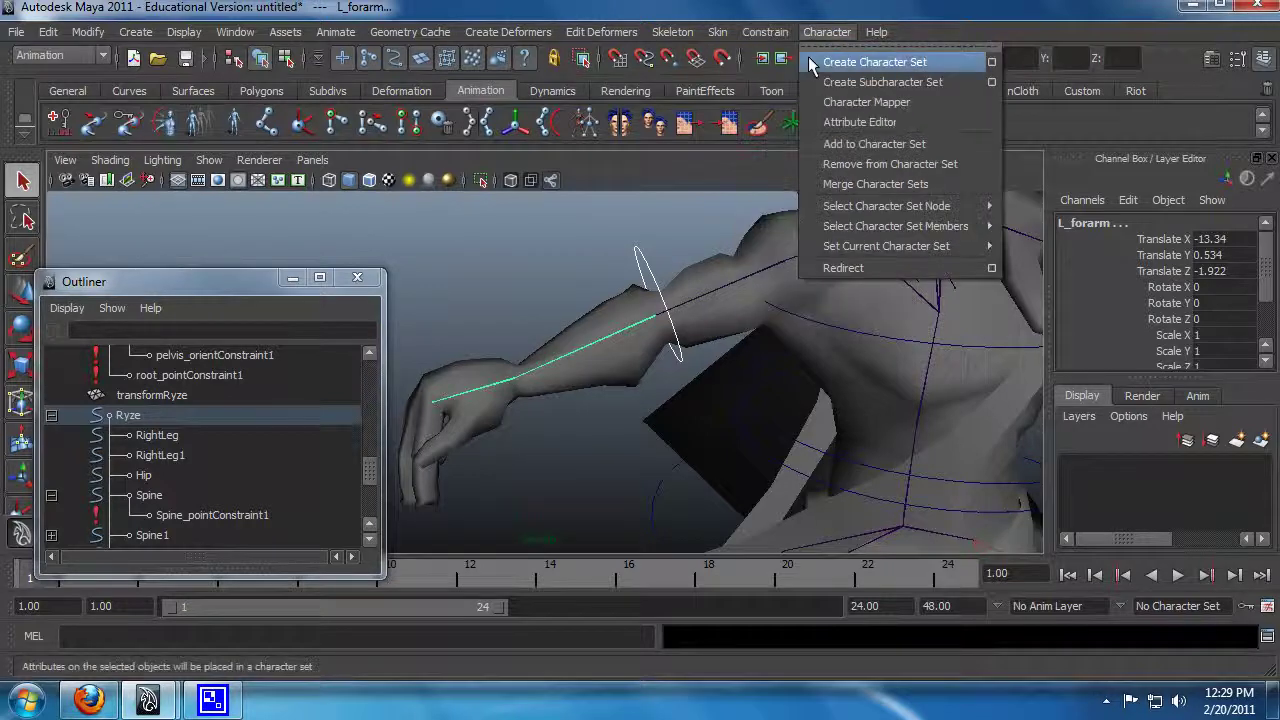
pyautogui.click(799, 106)
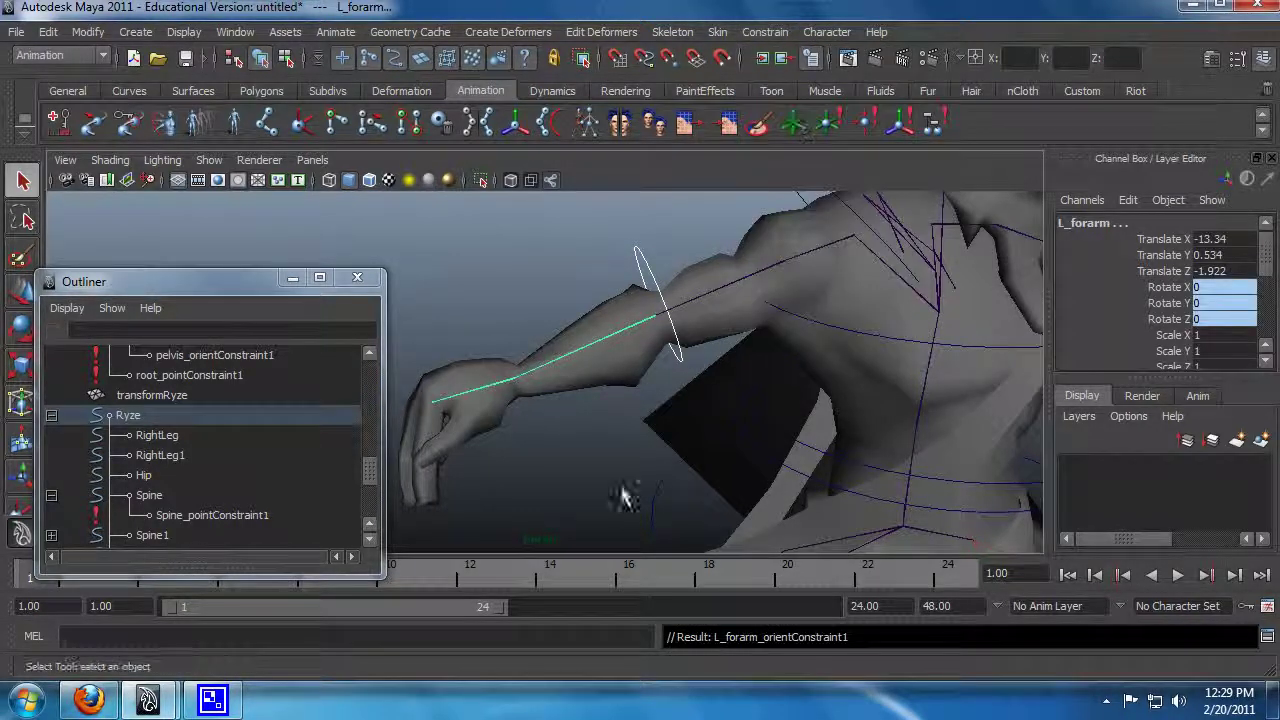
# Step: Try rotating the Elbow circle to test how it drives the left forearm, and restore its rotation
pyautogui.click(635, 250)
pyautogui.press('e')
pyautogui.moveTo(635, 250); pyautogui.dragTo(718, 305)
pyautogui.keyDown('alt'); pyautogui.moveTo(843, 370); pyautogui.dragTo(734, 374); pyautogui.keyUp('alt')
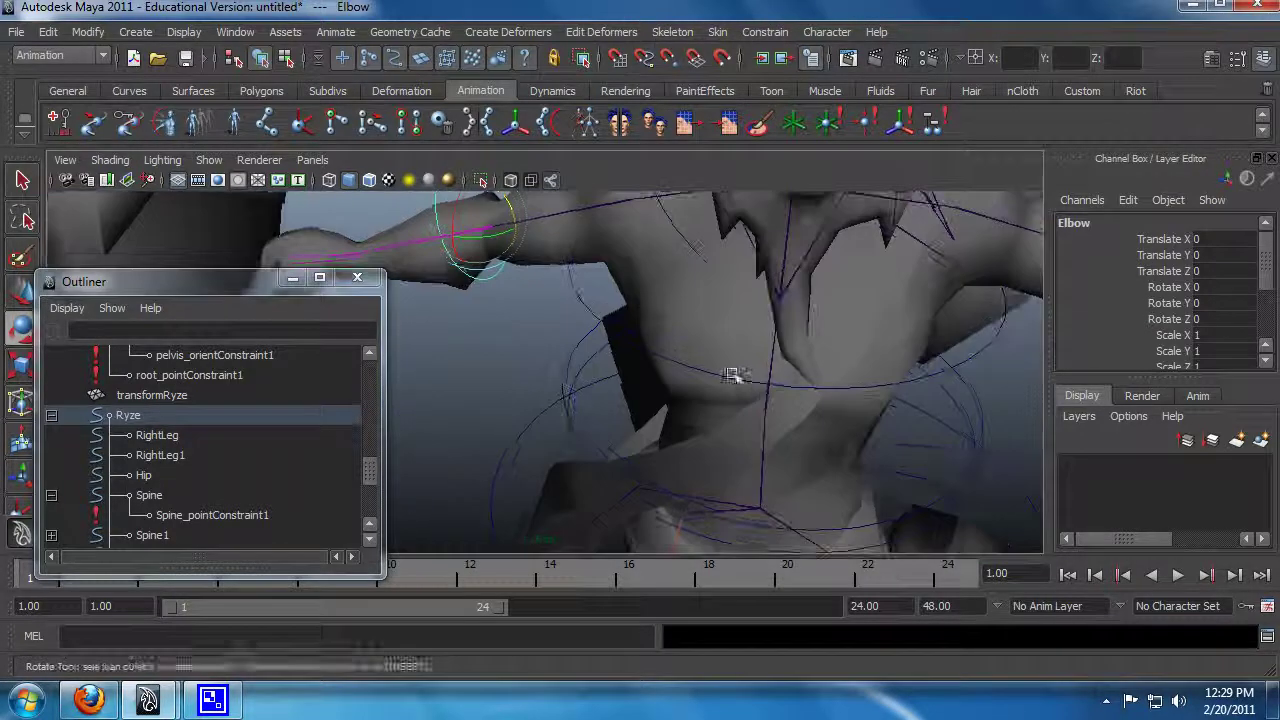
pyautogui.press('q')
pyautogui.scroll(-1, 646, 280)
pyautogui.scroll(-4, 646, 280)
pyautogui.keyDown('alt'); pyautogui.moveTo(580, 357); pyautogui.dragTo(575, 275); pyautogui.keyUp('alt')
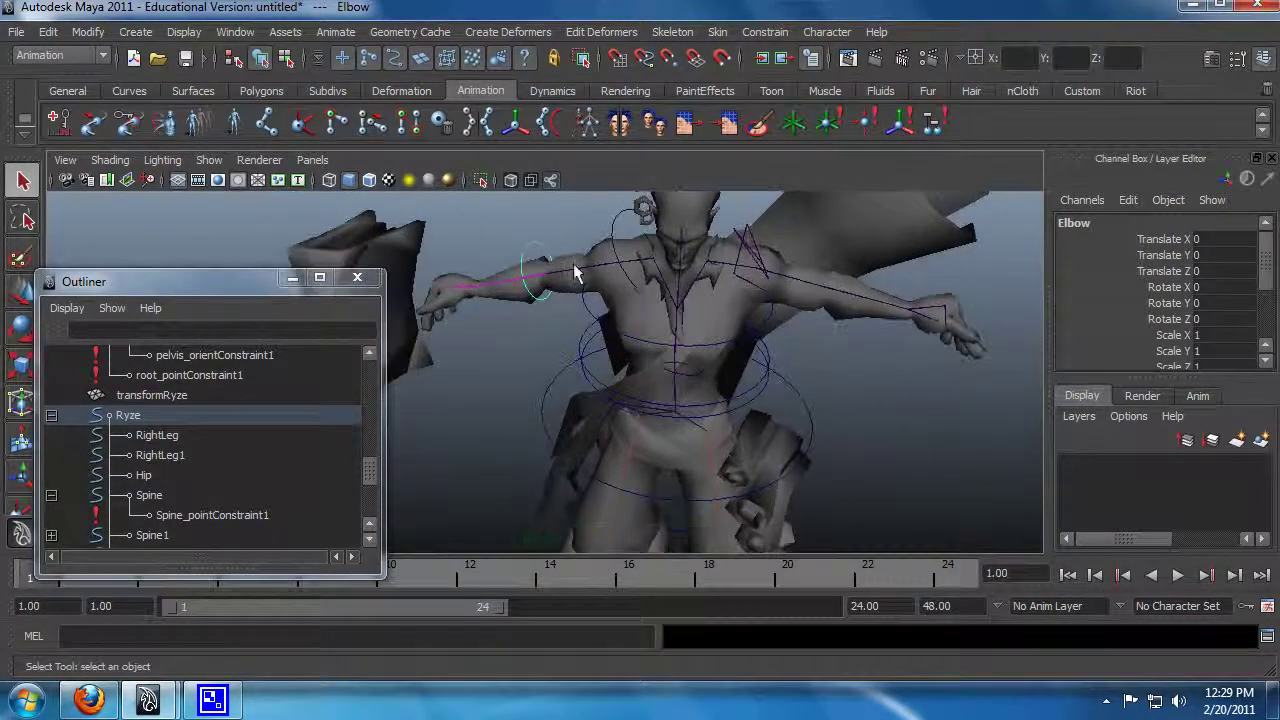
pyautogui.keyDown('alt'); pyautogui.moveTo(516, 243); pyautogui.dragTo(638, 366); pyautogui.keyUp('alt')
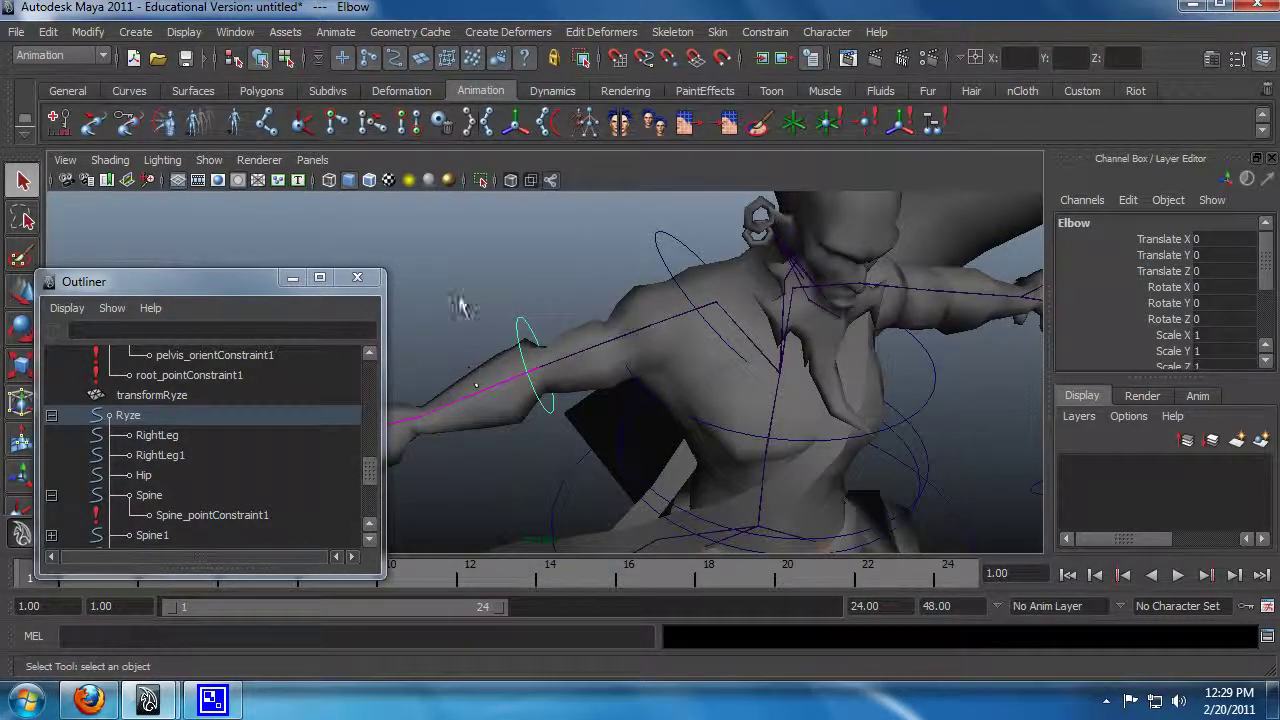
# Step: Duplicate the Elbow circle, move it to the L_arm joint by about X 12.9, Y 2.5, Z -4.5, and scale it uniformly to about 1.3
pyautogui.hotkey('ctrl', 'd')
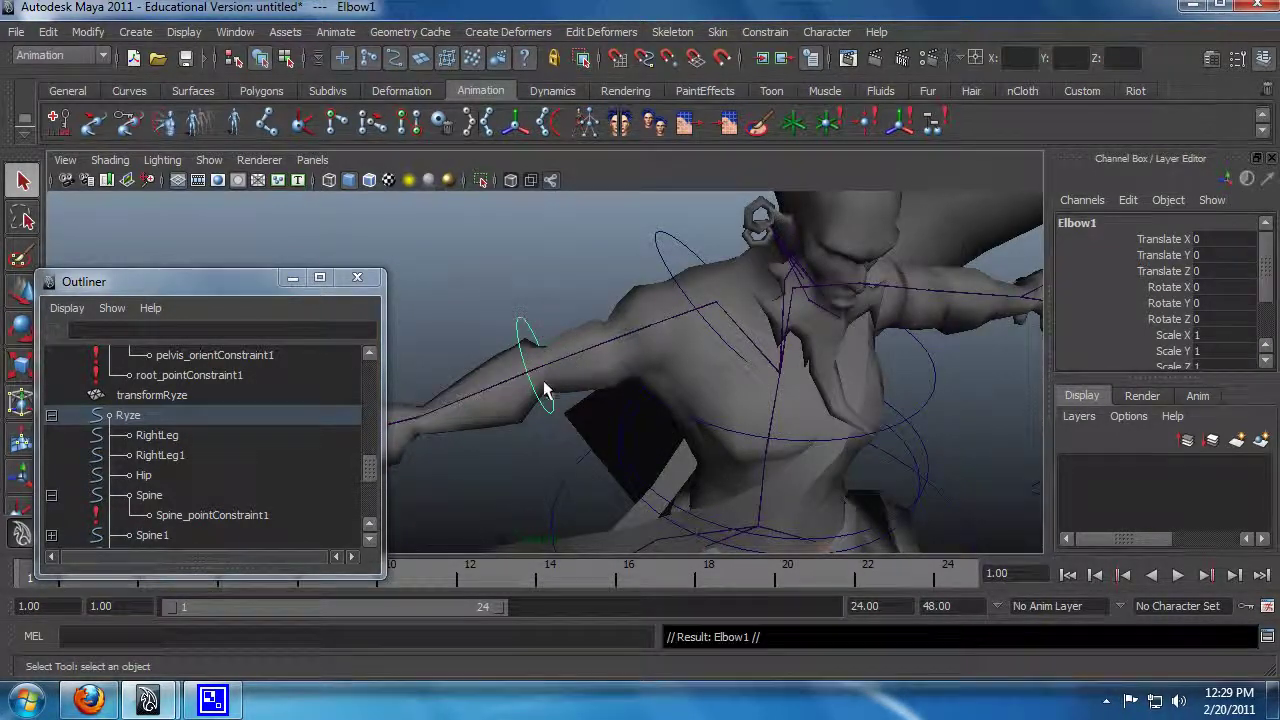
pyautogui.press('w')
pyautogui.moveTo(540, 366); pyautogui.dragTo(648, 327)
pyautogui.keyDown('alt'); pyautogui.moveTo(676, 376); pyautogui.dragTo(771, 351, button='right'); pyautogui.keyUp('alt')
pyautogui.keyDown('alt'); pyautogui.moveTo(771, 351); pyautogui.dragTo(738, 346); pyautogui.keyUp('alt')
pyautogui.press('r')
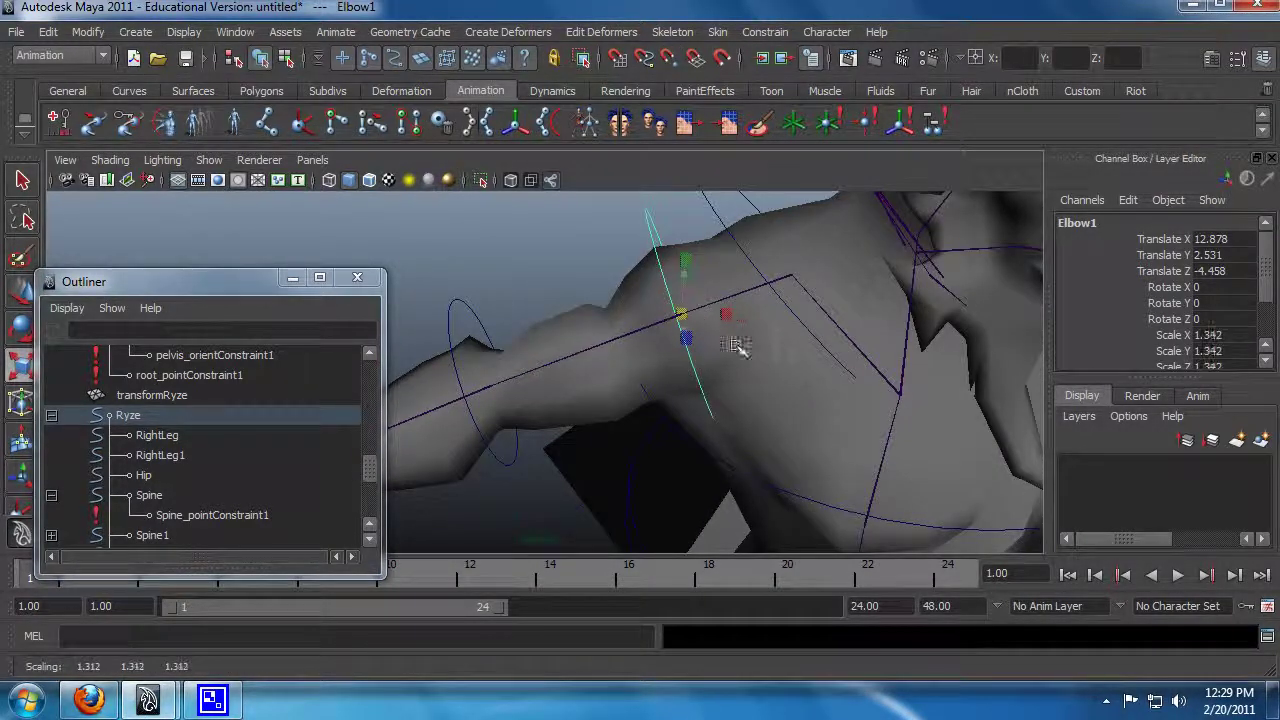
pyautogui.keyDown('alt'); pyautogui.moveTo(758, 346); pyautogui.dragTo(674, 376, button='right'); pyautogui.keyUp('alt')
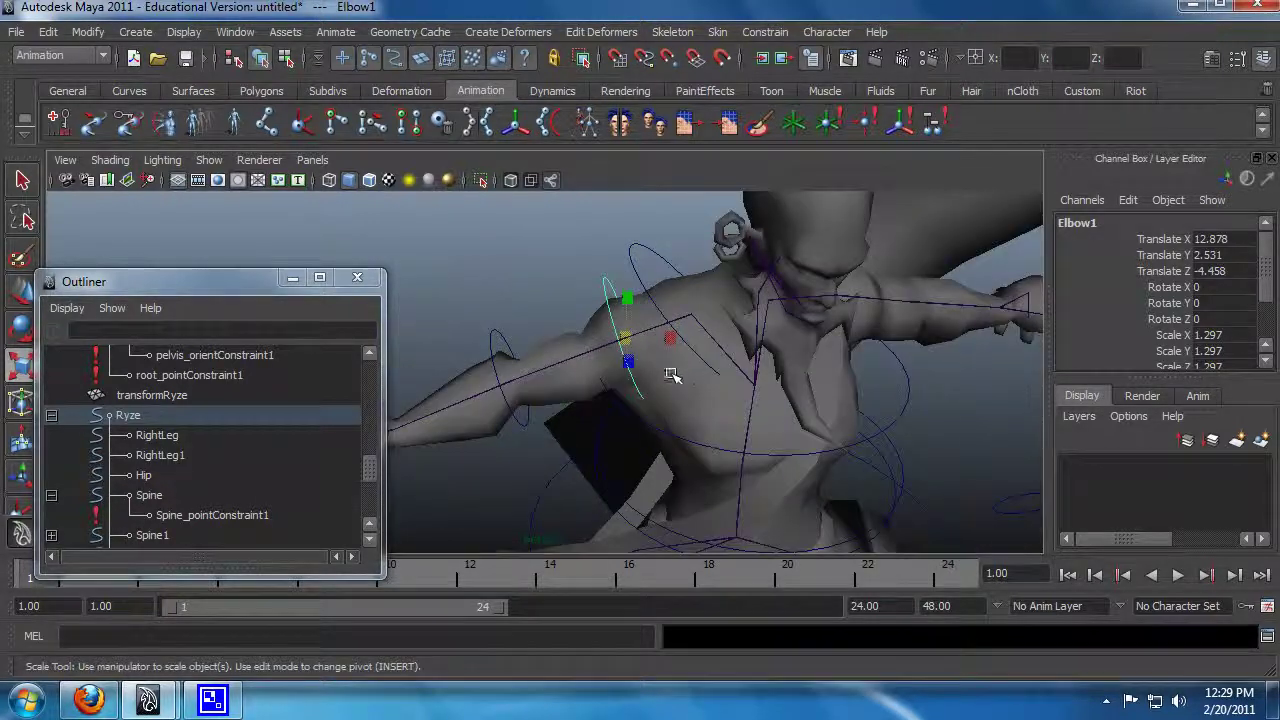
pyautogui.keyDown('alt'); pyautogui.moveTo(674, 376); pyautogui.dragTo(697, 314); pyautogui.keyUp('alt')
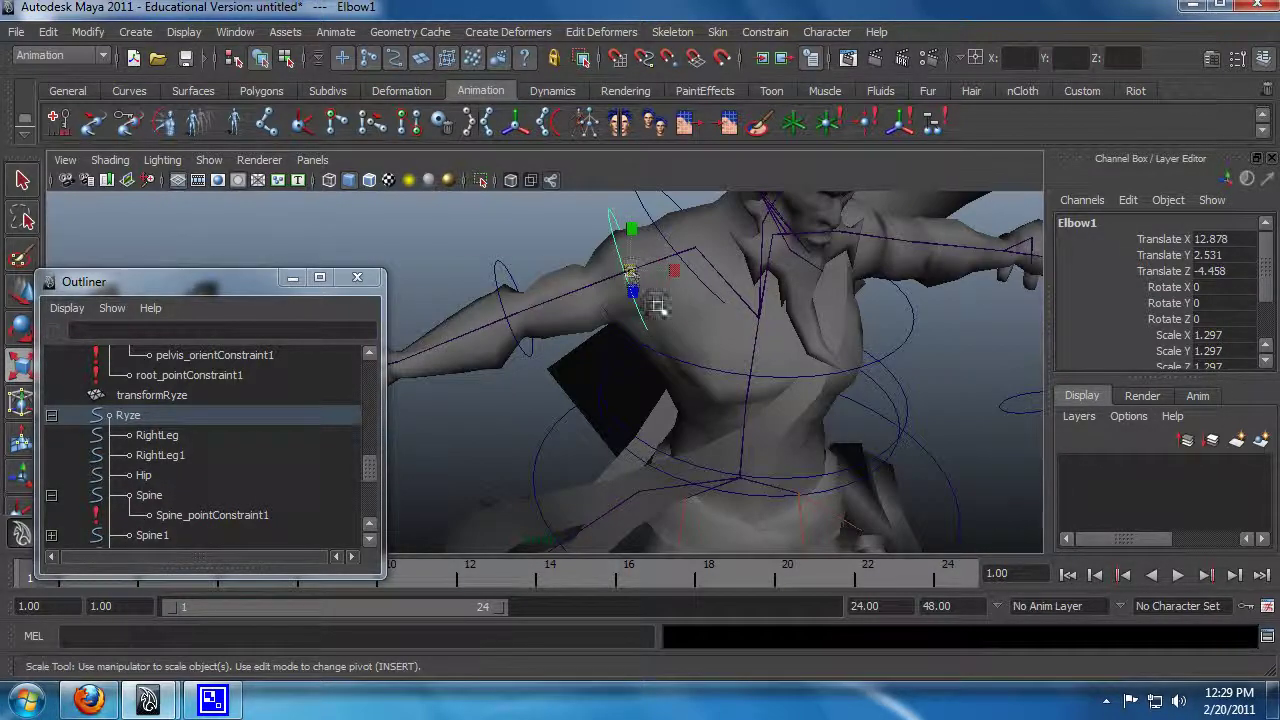
# Step: Freeze the upper-arm circle's transformations and orient constrain the L_arm joint to it
pyautogui.click(88, 32)
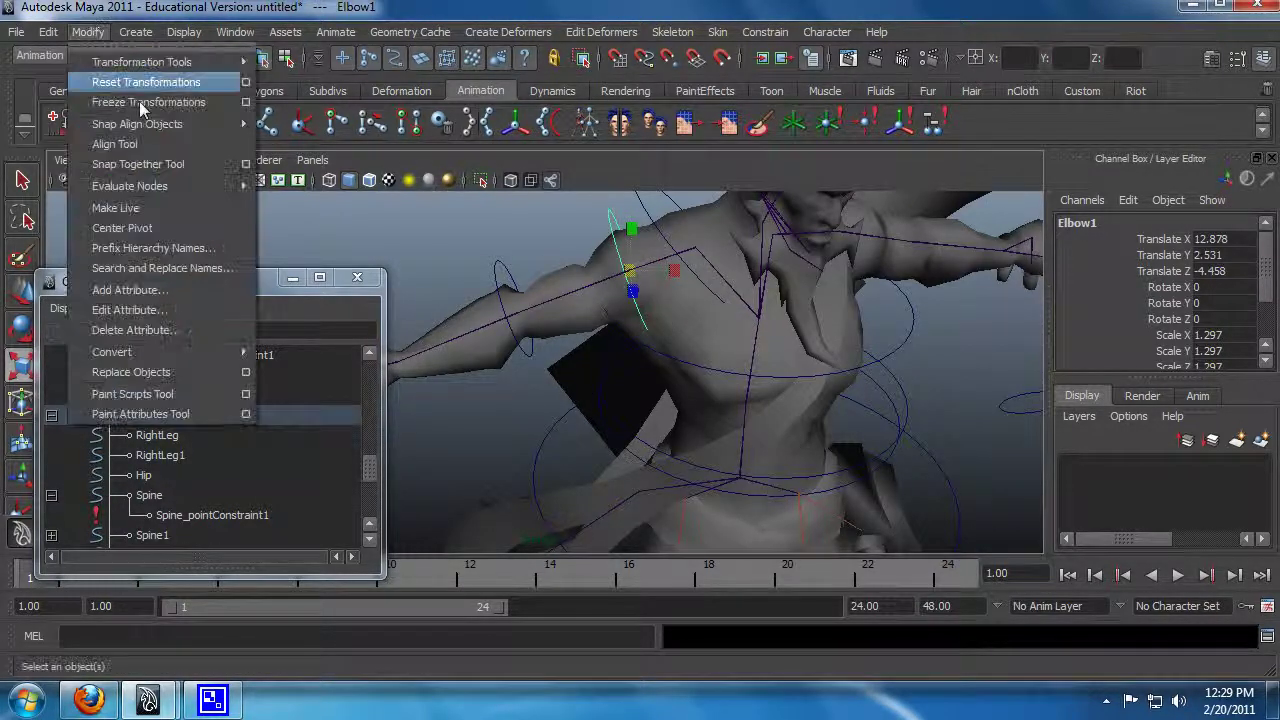
pyautogui.click(166, 80)
pyautogui.keyDown('shift'); pyautogui.click(631, 286); pyautogui.keyUp('shift')
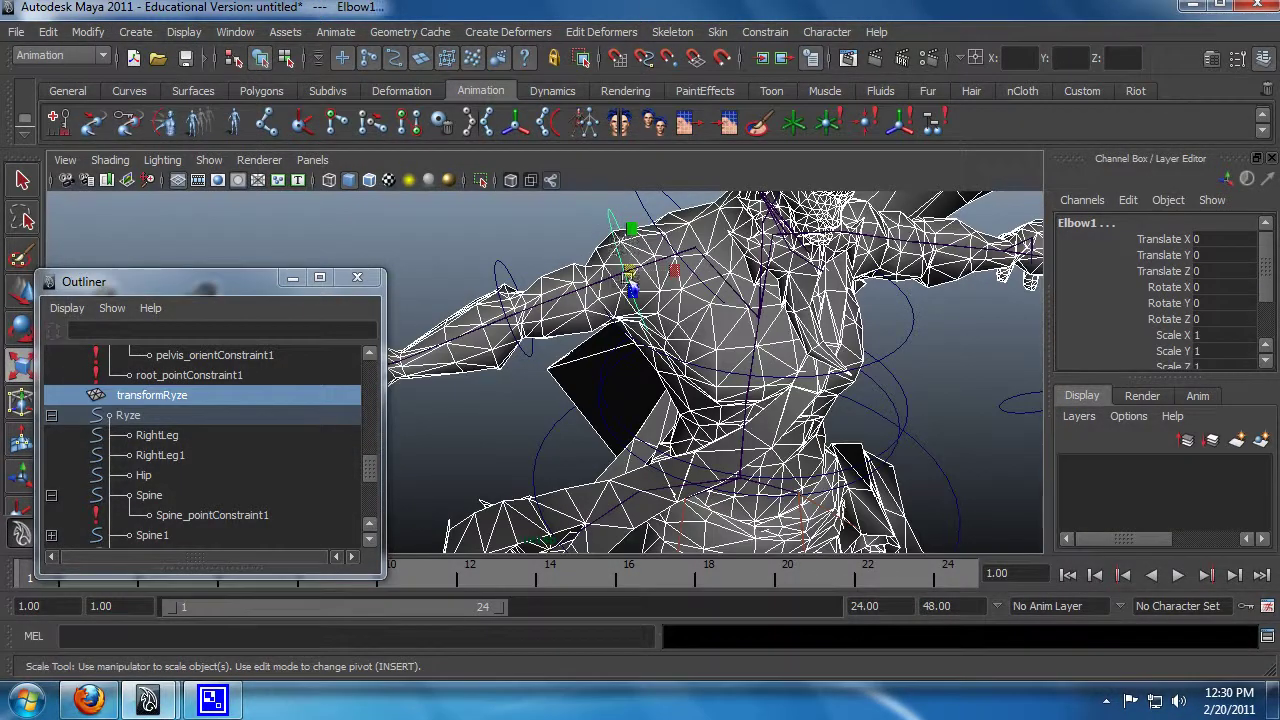
pyautogui.click(617, 222)
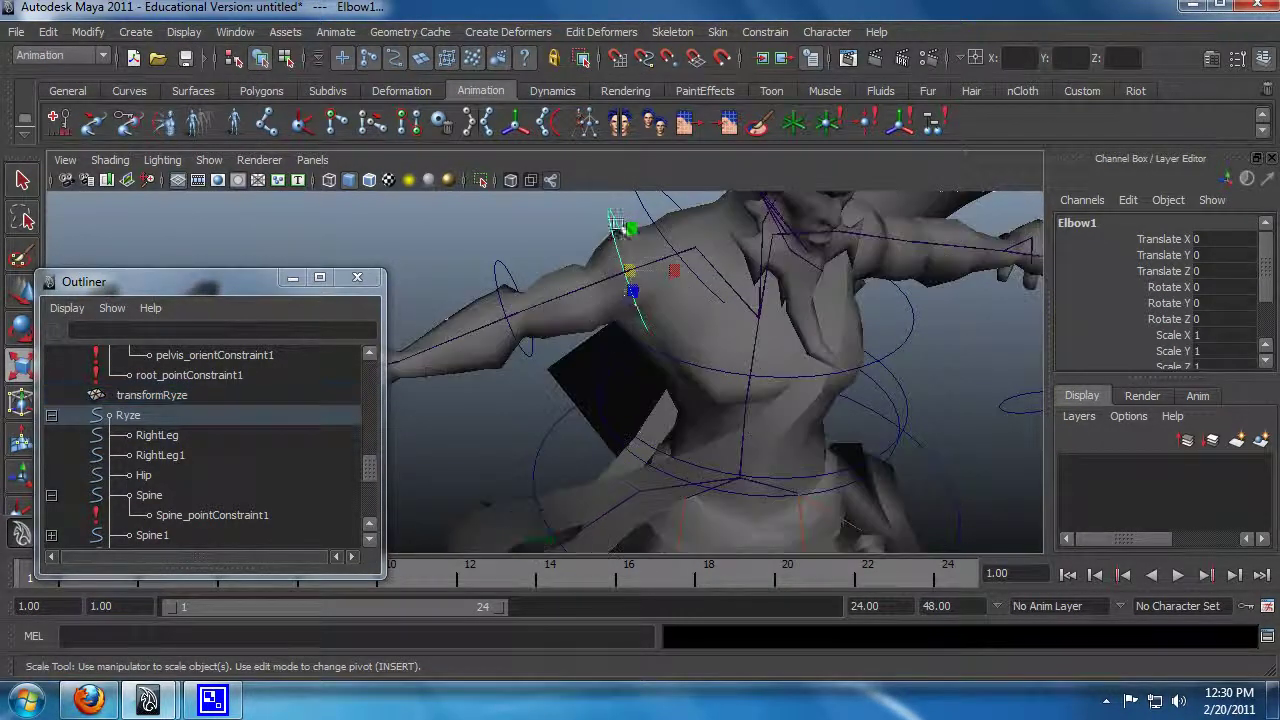
pyautogui.click(610, 277)
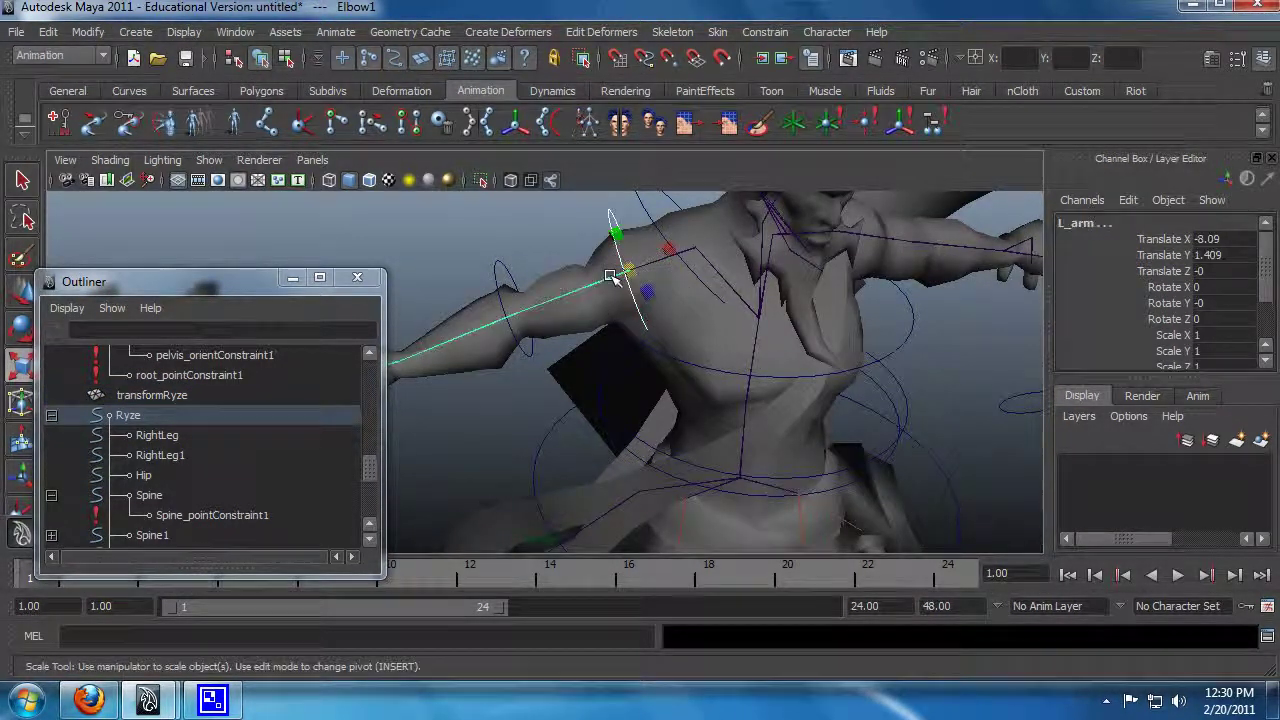
pyautogui.click(765, 32)
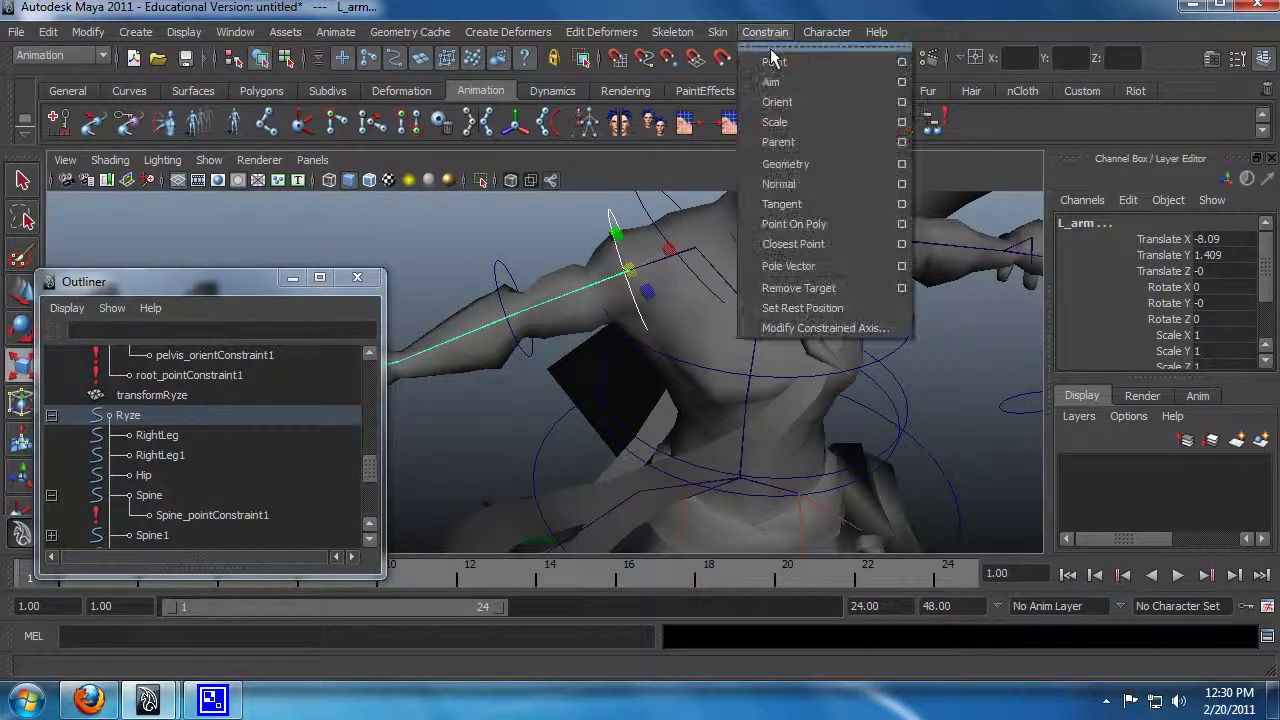
pyautogui.click(778, 103)
# Step: Try rotating the upper-arm circle to test the left arm, and undo the rotation
pyautogui.click(625, 222)
pyautogui.press('e')
pyautogui.moveTo(625, 222); pyautogui.dragTo(790, 292)
pyautogui.click(700, 312)
pyautogui.hotkey('ctrl', 'z')
pyautogui.hotkey('ctrl', 'z')
pyautogui.hotkey('ctrl', 'z')
pyautogui.press('q')
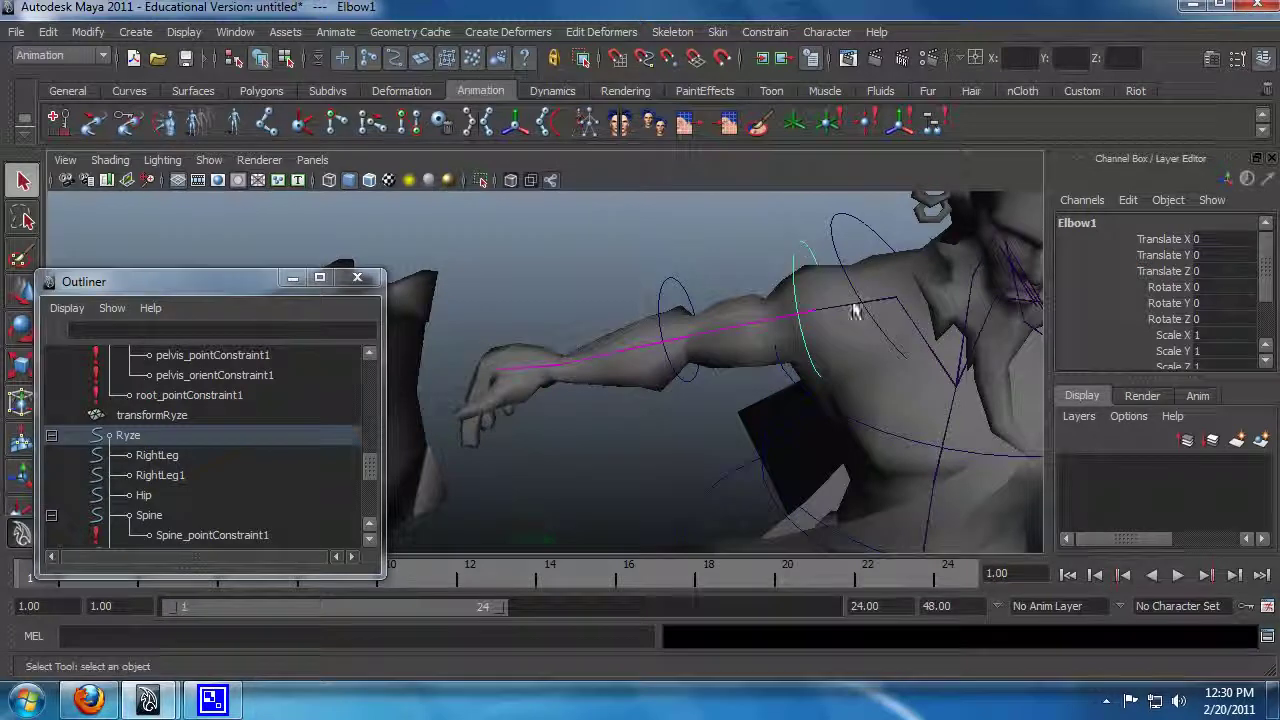
# Step: Point constrain the upper-arm circle to the Hip control
pyautogui.keyDown('alt'); pyautogui.moveTo(855, 311); pyautogui.dragTo(680, 423, button='right'); pyautogui.keyUp('alt')
pyautogui.click(680, 423)
pyautogui.keyDown('alt'); pyautogui.moveTo(680, 423); pyautogui.dragTo(640, 300); pyautogui.keyUp('alt')
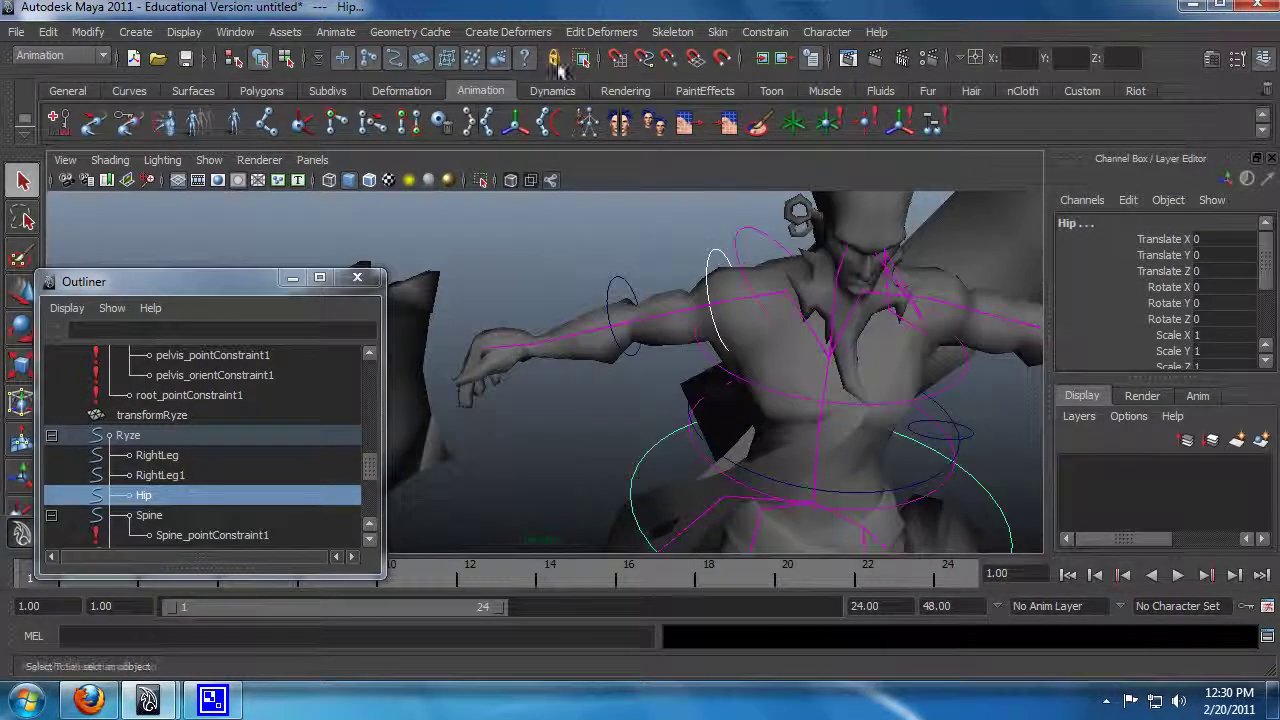
pyautogui.click(718, 32)
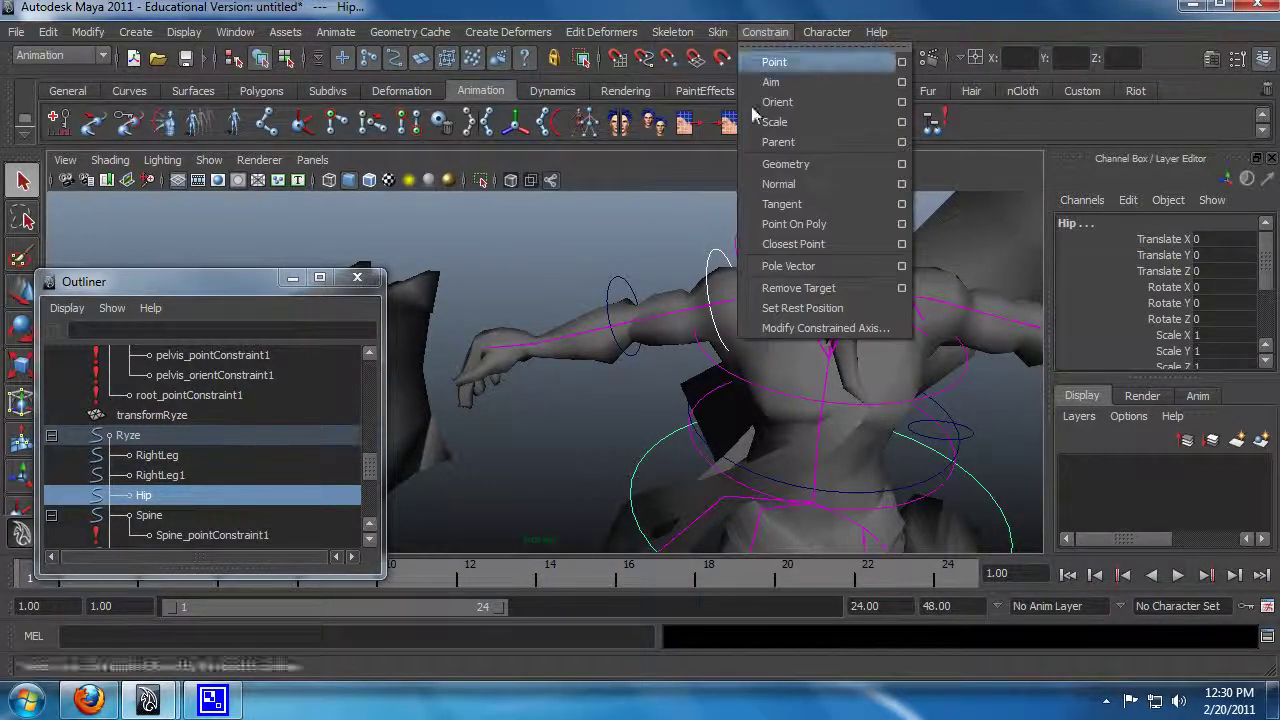
pyautogui.moveTo(602, 422); pyautogui.dragTo(660, 472)
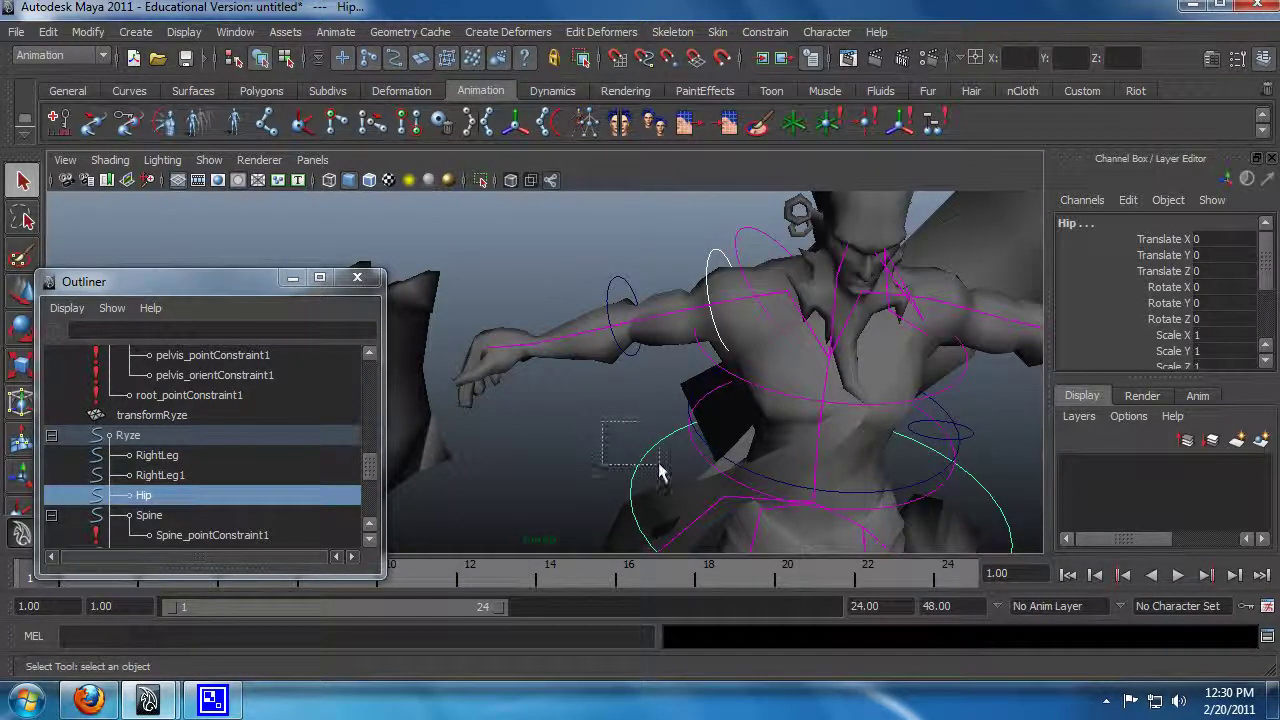
pyautogui.keyDown('shift'); pyautogui.click(716, 262); pyautogui.keyUp('shift')
pyautogui.click(765, 32)
pyautogui.click(783, 55)
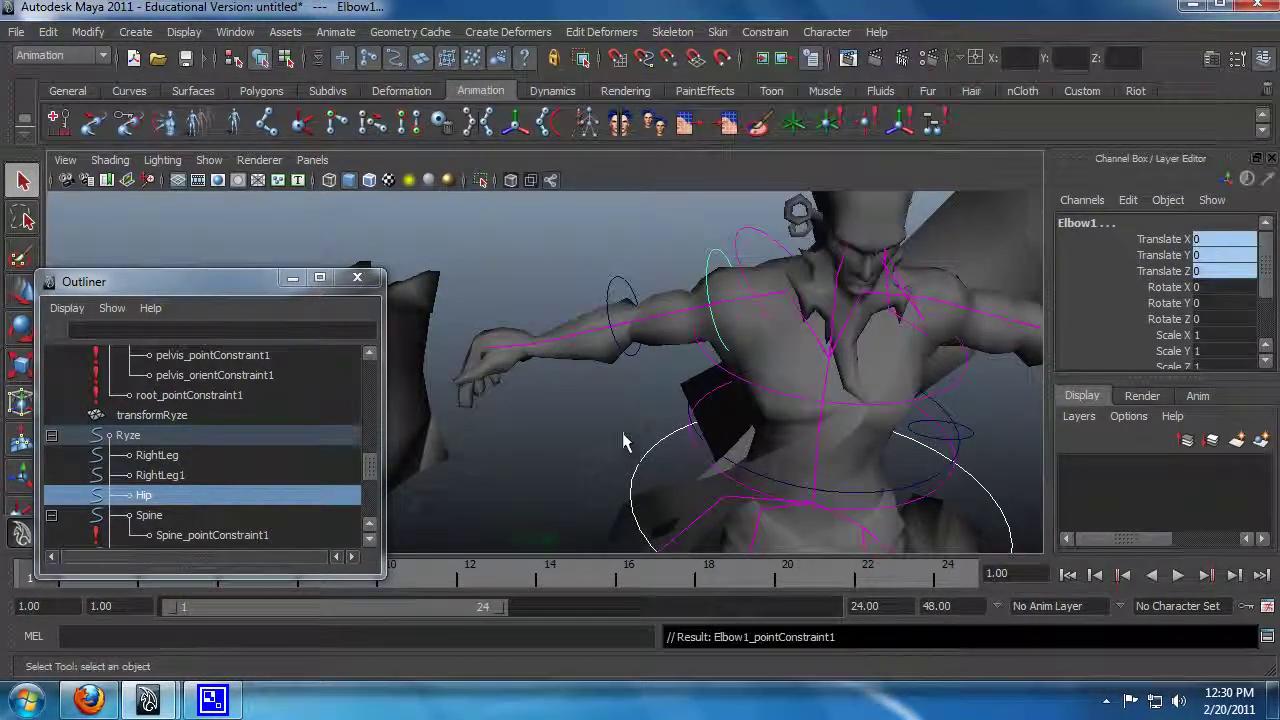
# Step: Point constrain the Elbow circle to the Hip control
pyautogui.moveTo(624, 446); pyautogui.dragTo(664, 484)
pyautogui.keyDown('shift'); pyautogui.click(628, 296); pyautogui.keyUp('shift')
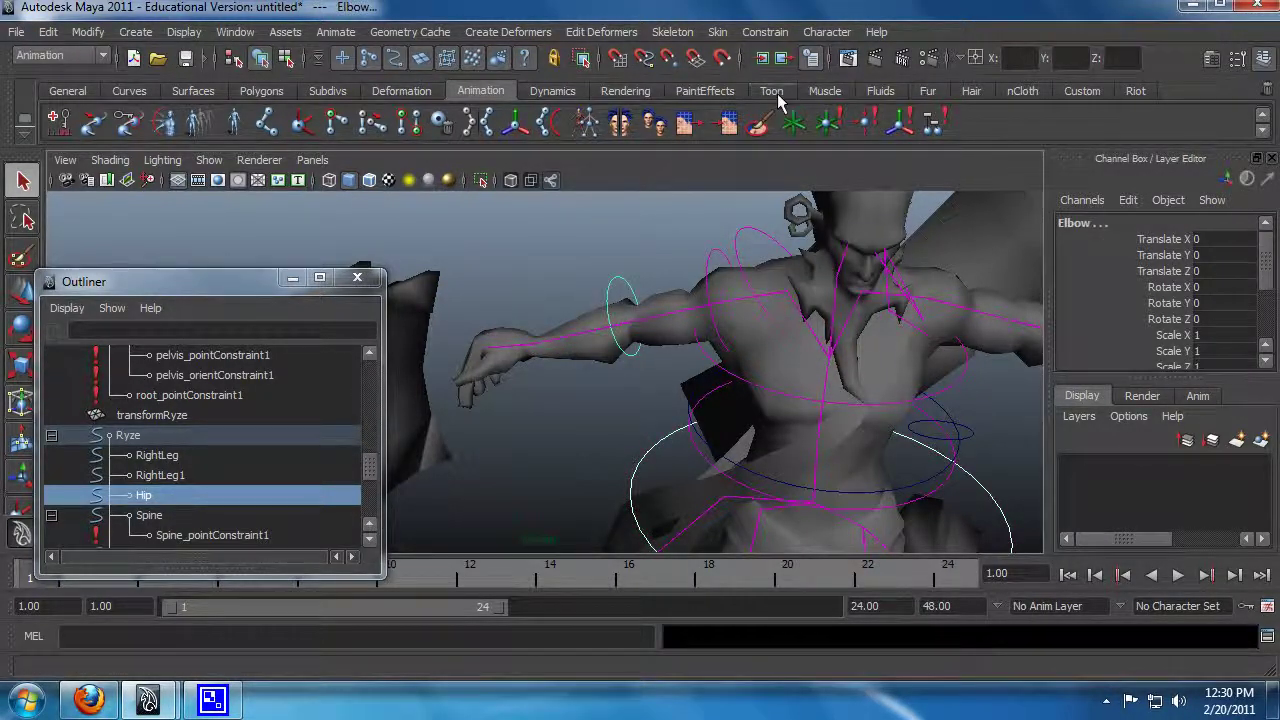
pyautogui.click(790, 33)
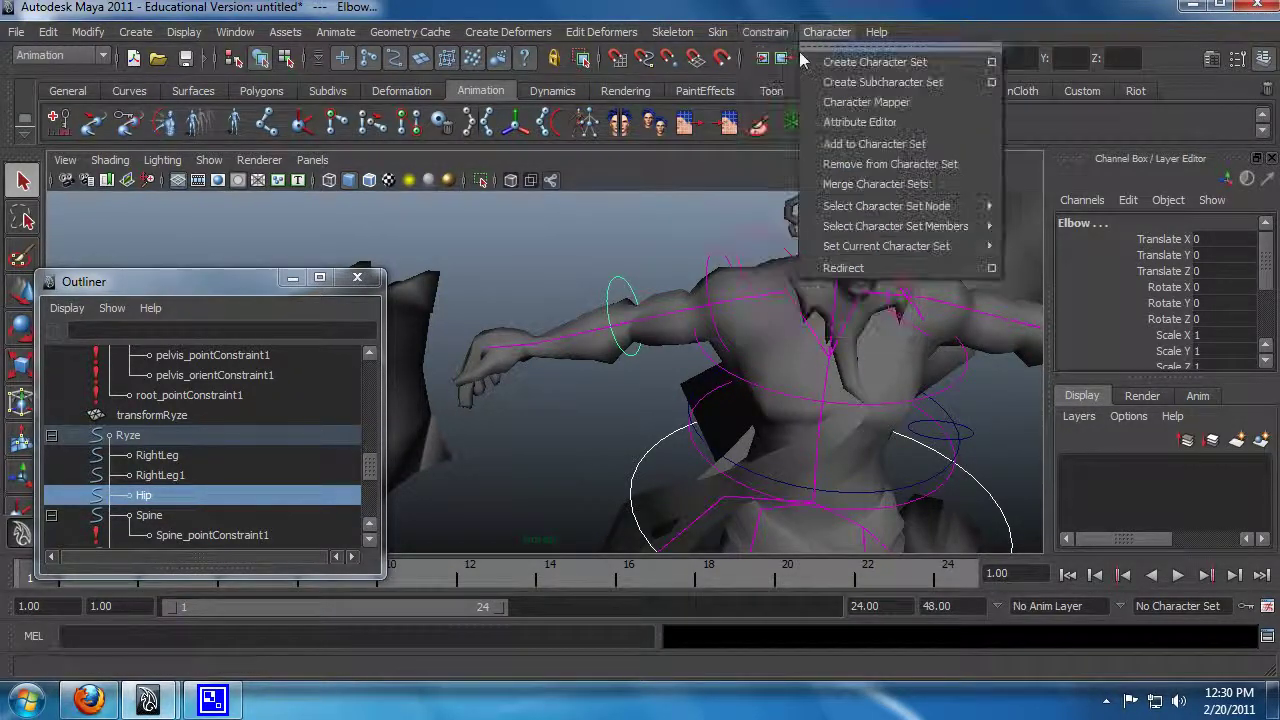
pyautogui.click(774, 62)
# Step: Inspect the Elbow and Hip controls to check how they drive the left arm and its circles
pyautogui.click(624, 293)
pyautogui.press('e')
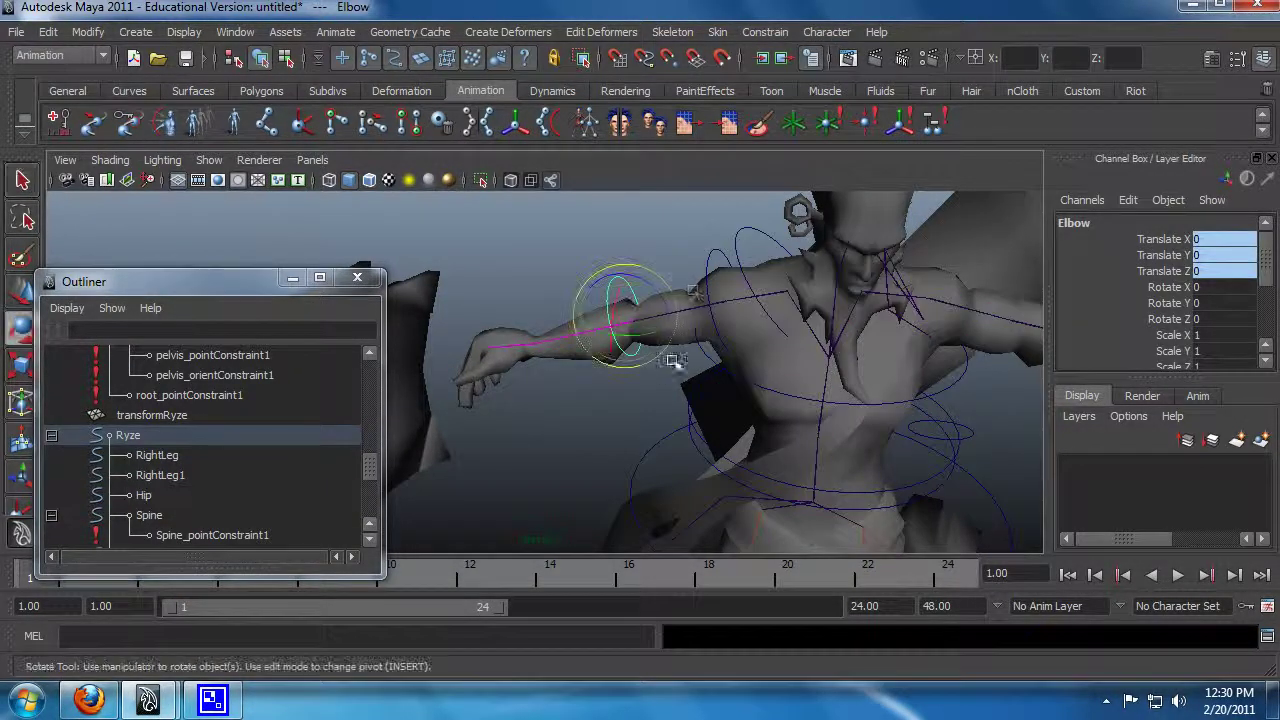
pyautogui.click(760, 480)
pyautogui.press('w')
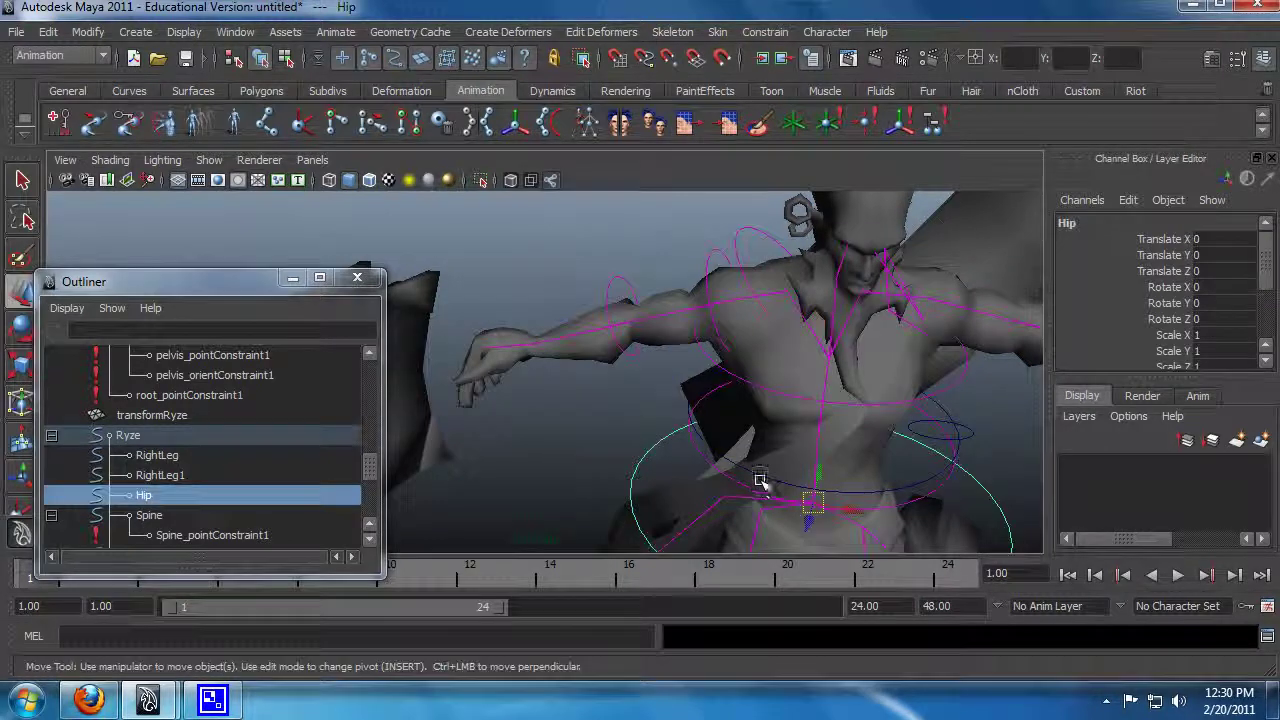
pyautogui.keyDown('alt'); pyautogui.moveTo(820, 472); pyautogui.dragTo(586, 380); pyautogui.keyUp('alt')
pyautogui.press('q')
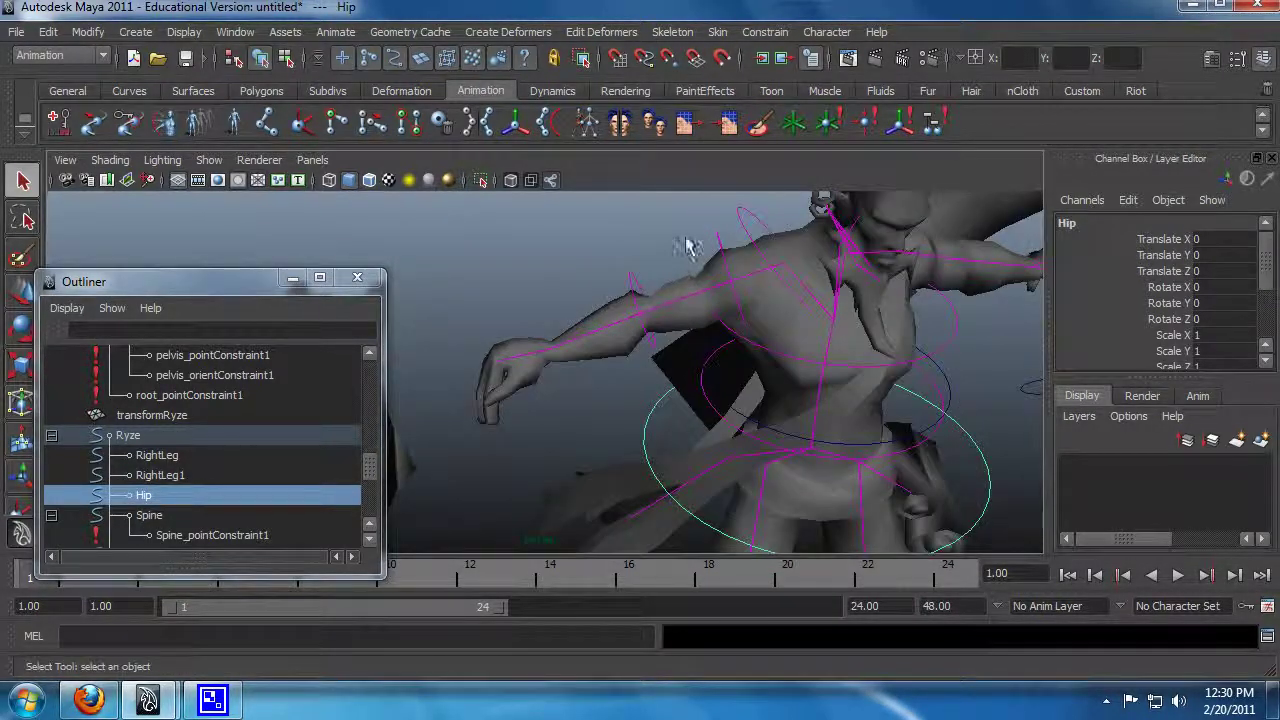
# Step: Try rotating the upper-arm circle and turning the Elbow circle to about -22.1 in Y to test the arm, and undo both
pyautogui.click(735, 263)
pyautogui.press('e')
pyautogui.moveTo(718, 296); pyautogui.dragTo(760, 312)
pyautogui.click(644, 336)
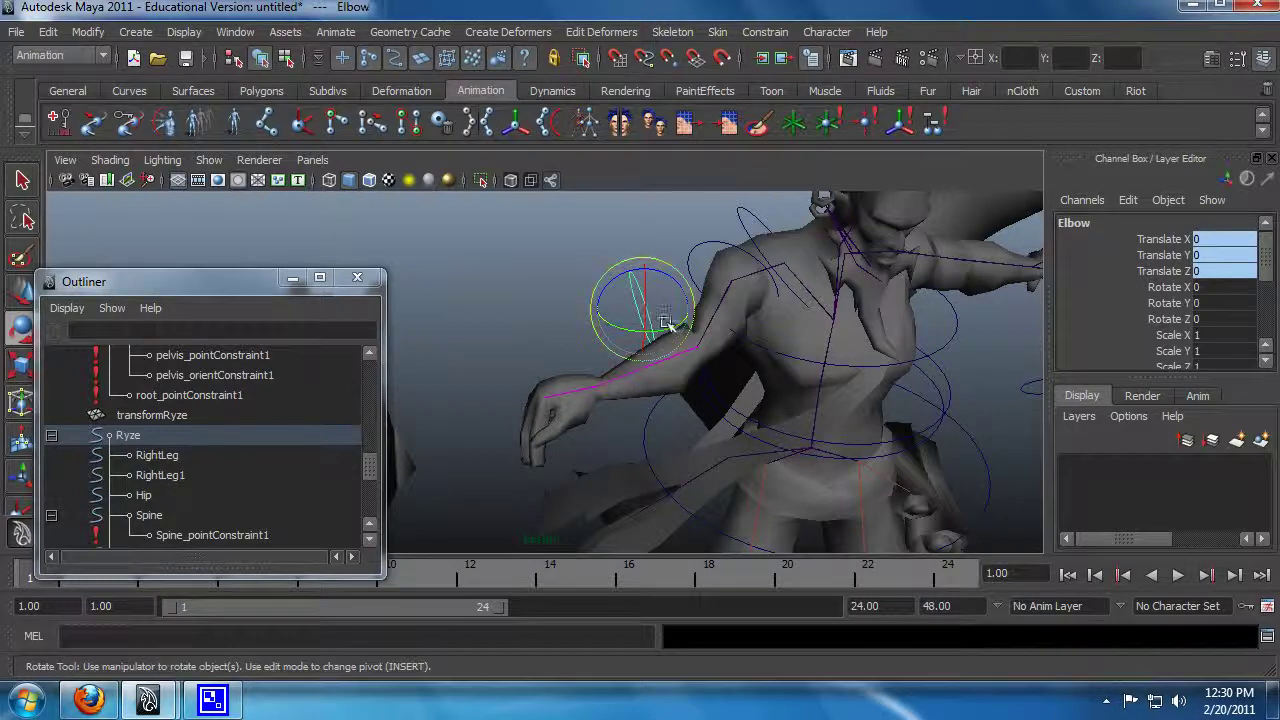
pyautogui.moveTo(644, 336); pyautogui.dragTo(630, 415)
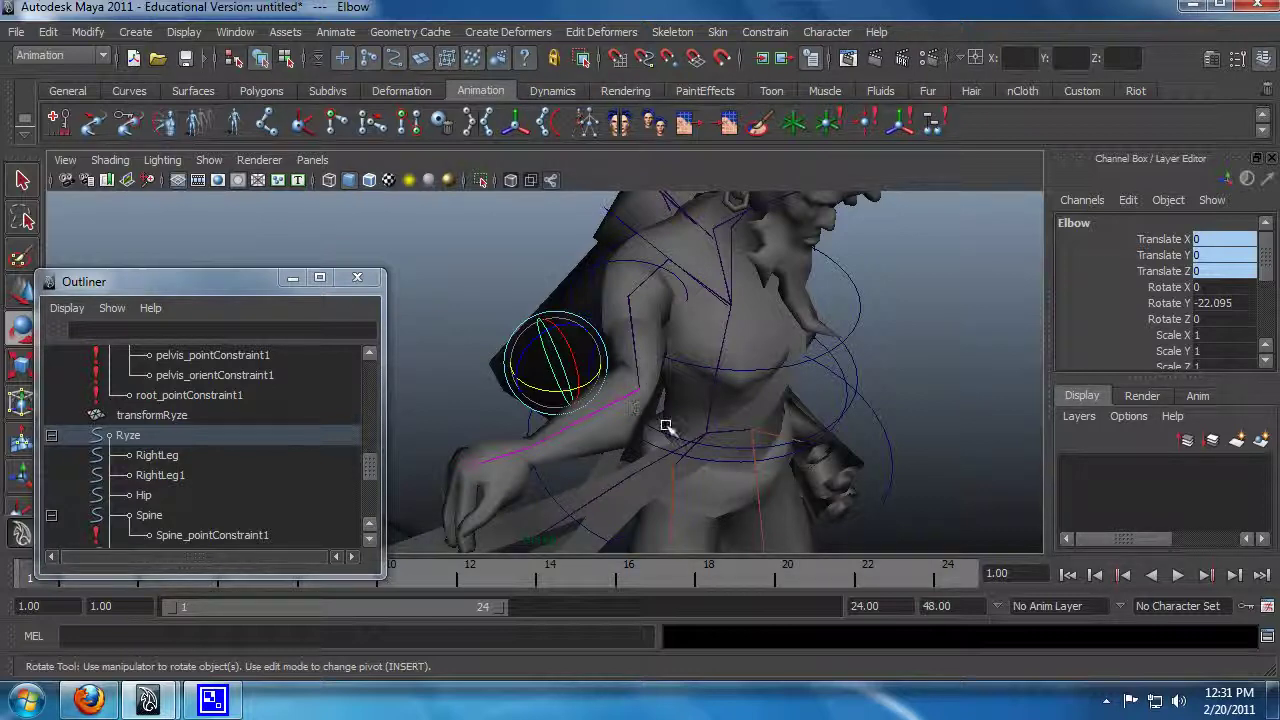
pyautogui.hotkey('ctrl', 'z')
pyautogui.hotkey('ctrl', 'z')
pyautogui.hotkey('ctrl', 'z')
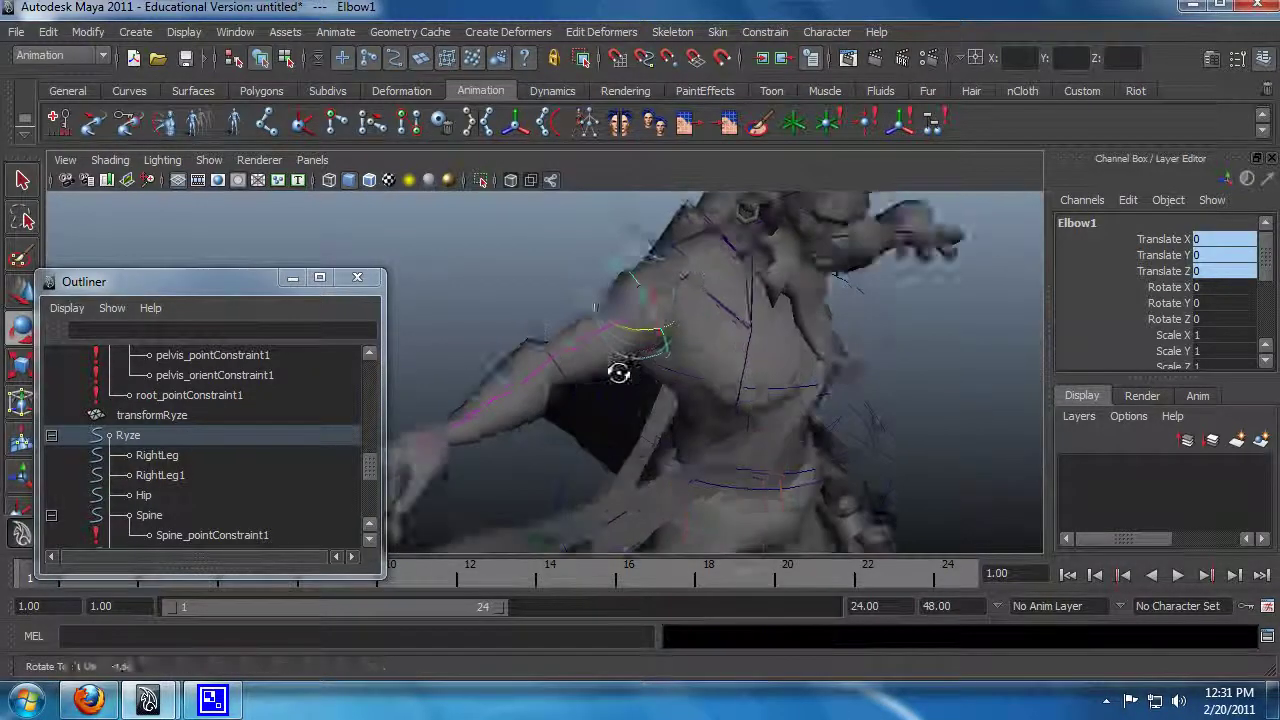
# Step: Try point constraining the Elbow circle to the L_forarm joint
pyautogui.keyDown('alt'); pyautogui.moveTo(618, 372); pyautogui.dragTo(483, 288); pyautogui.keyUp('alt')
pyautogui.press('q')
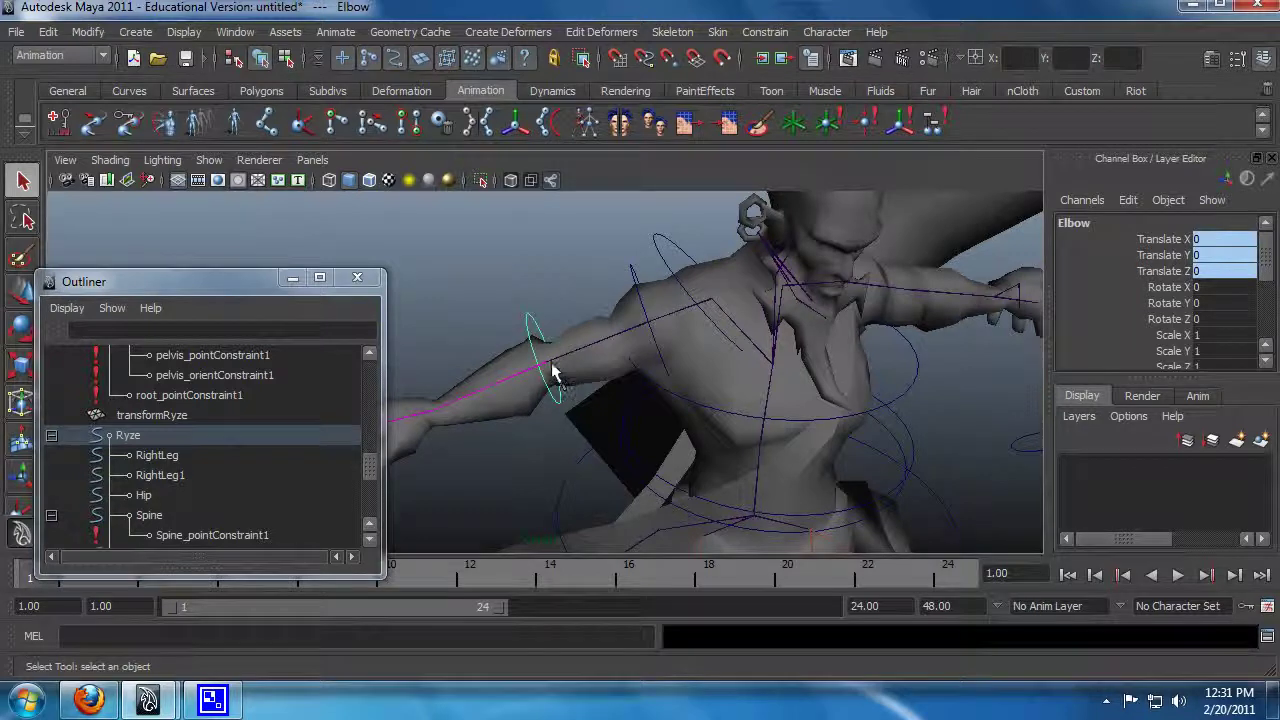
pyautogui.moveTo(366, 466); pyautogui.dragTo(373, 418)
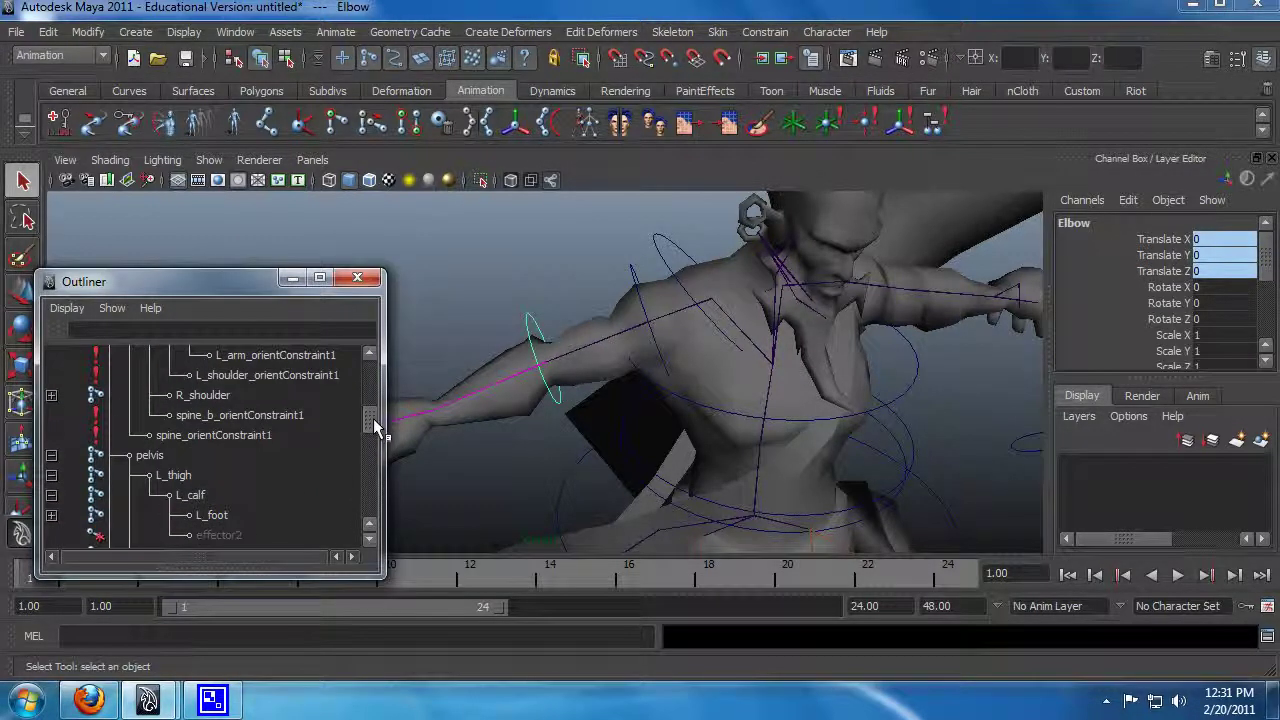
pyautogui.click(545, 372)
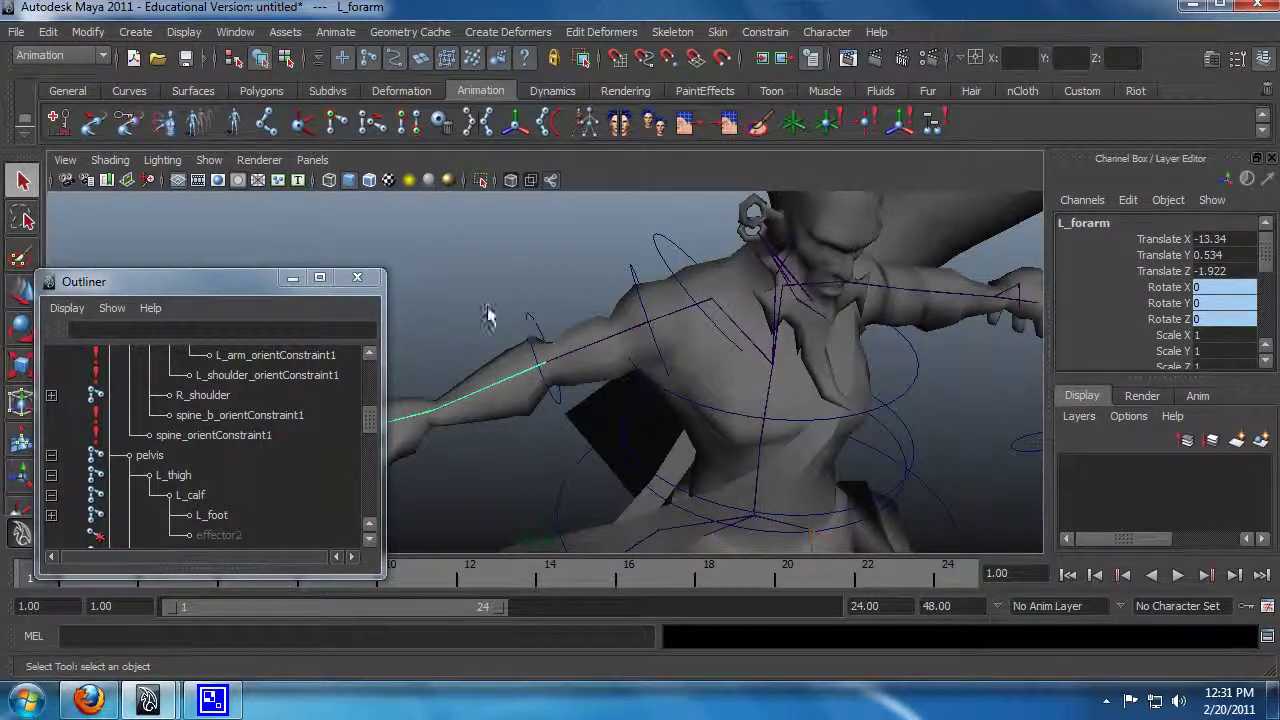
pyautogui.moveTo(537, 330); pyautogui.dragTo(540, 334)
pyautogui.click(765, 32)
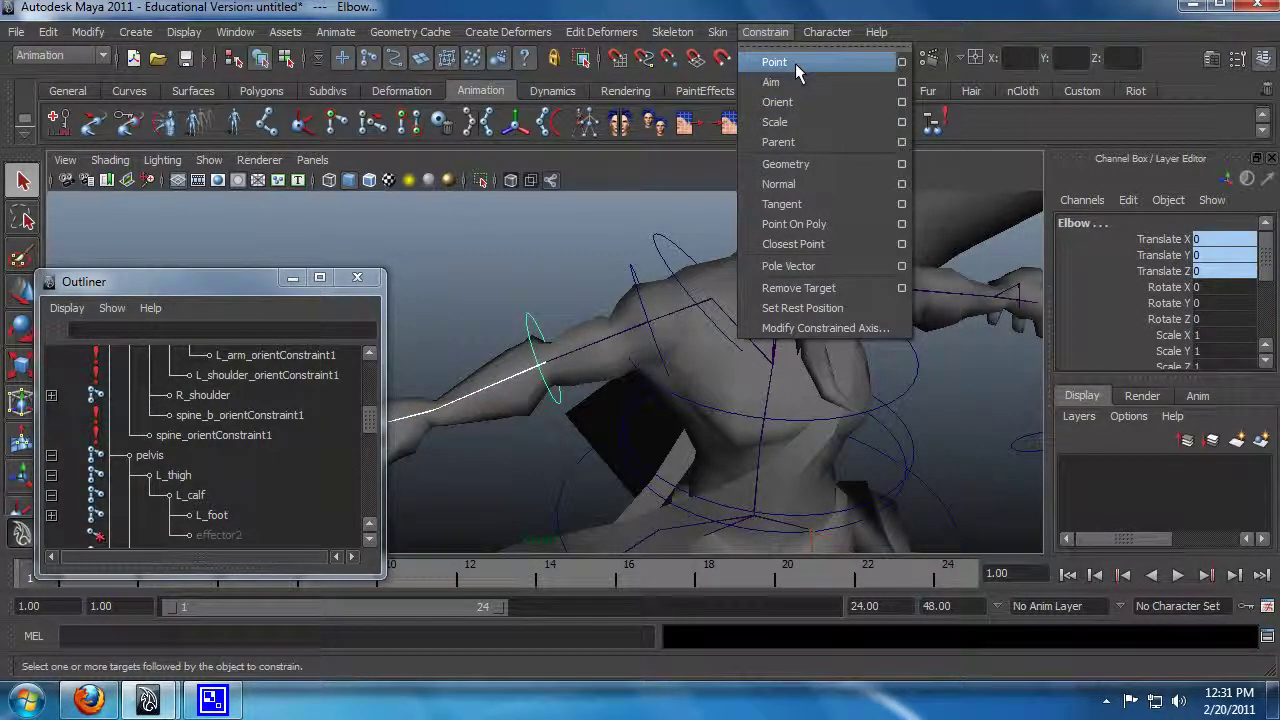
pyautogui.click(795, 63)
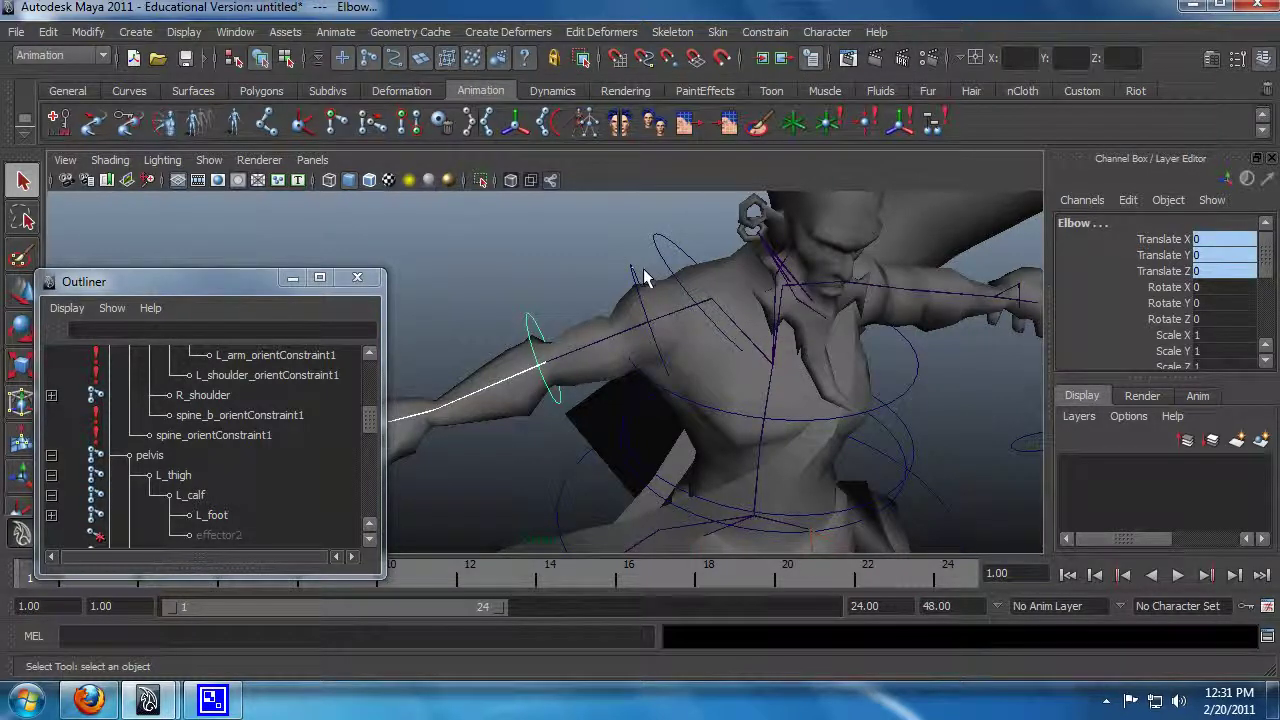
# Step: Try rotating the upper-arm and Elbow circles to test the arm, and undo the rotations and the last constraint
pyautogui.press('e')
pyautogui.moveTo(637, 341)
pyautogui.mouseDown()
pyautogui.moveTo(664, 344)
pyautogui.moveTo(652, 352)
pyautogui.mouseUp()
pyautogui.click(540, 335)
pyautogui.moveTo(534, 331); pyautogui.dragTo(594, 380)
pyautogui.hotkey('ctrl', 'z')
pyautogui.hotkey('ctrl', 'z')
pyautogui.hotkey('ctrl', 'z')
pyautogui.hotkey('ctrl', 'z')
pyautogui.hotkey('ctrl', 'z')
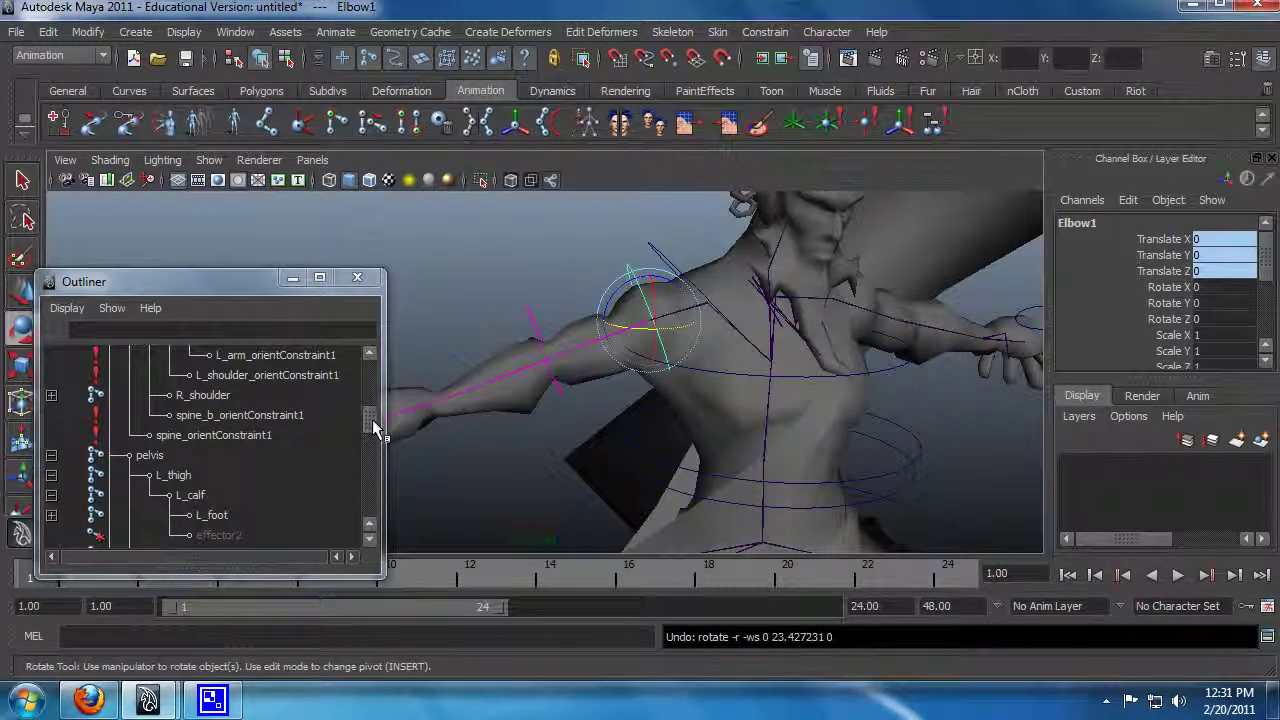
# Step: Rename the upper-arm circle Elbow1 as Arm
pyautogui.moveTo(377, 424); pyautogui.dragTo(380, 466)
pyautogui.keyDown('alt'); pyautogui.moveTo(620, 400); pyautogui.dragTo(672, 375); pyautogui.keyUp('alt')
pyautogui.press('q')
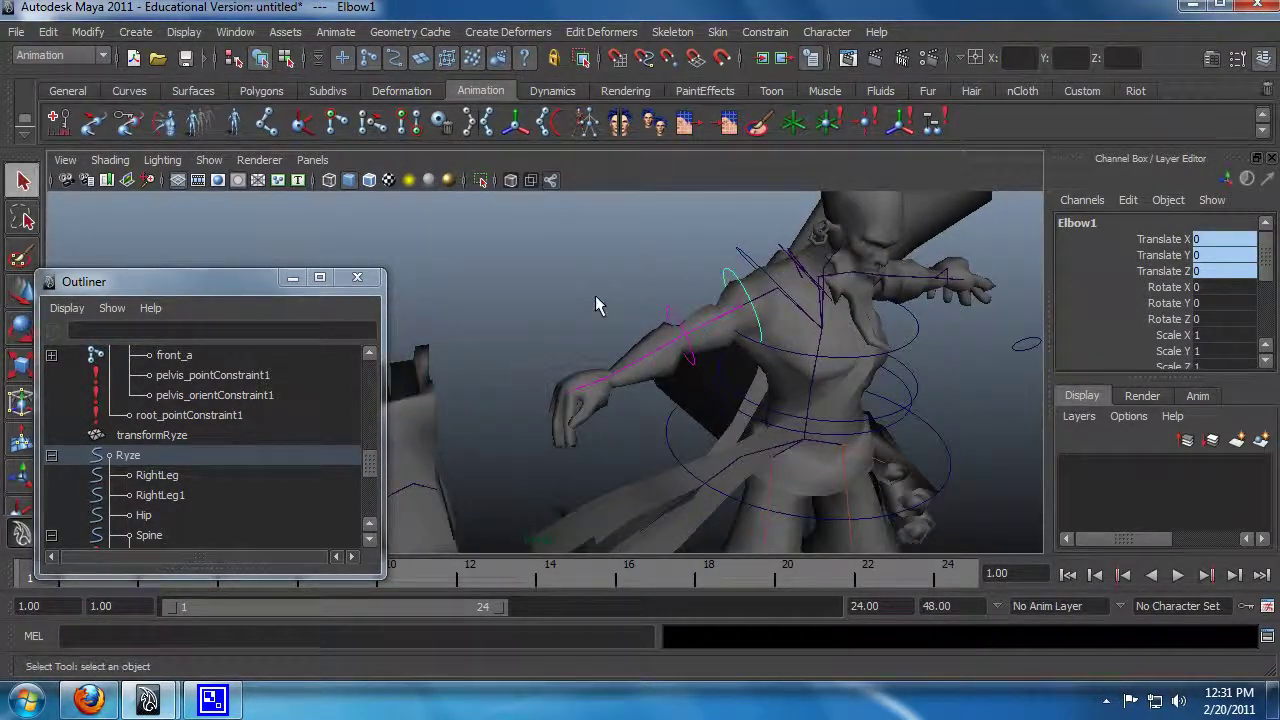
pyautogui.click(600, 300)
pyautogui.keyDown('alt'); pyautogui.moveTo(600, 300); pyautogui.dragTo(724, 368); pyautogui.keyUp('alt')
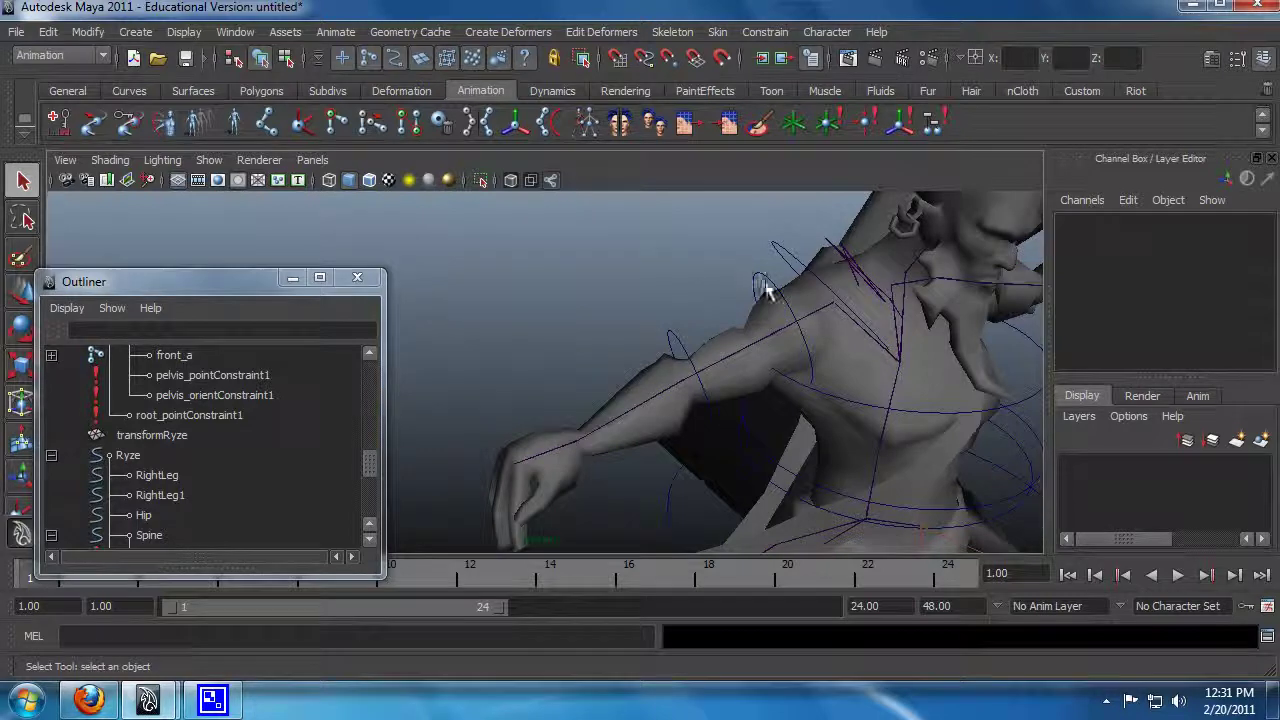
pyautogui.click(770, 318)
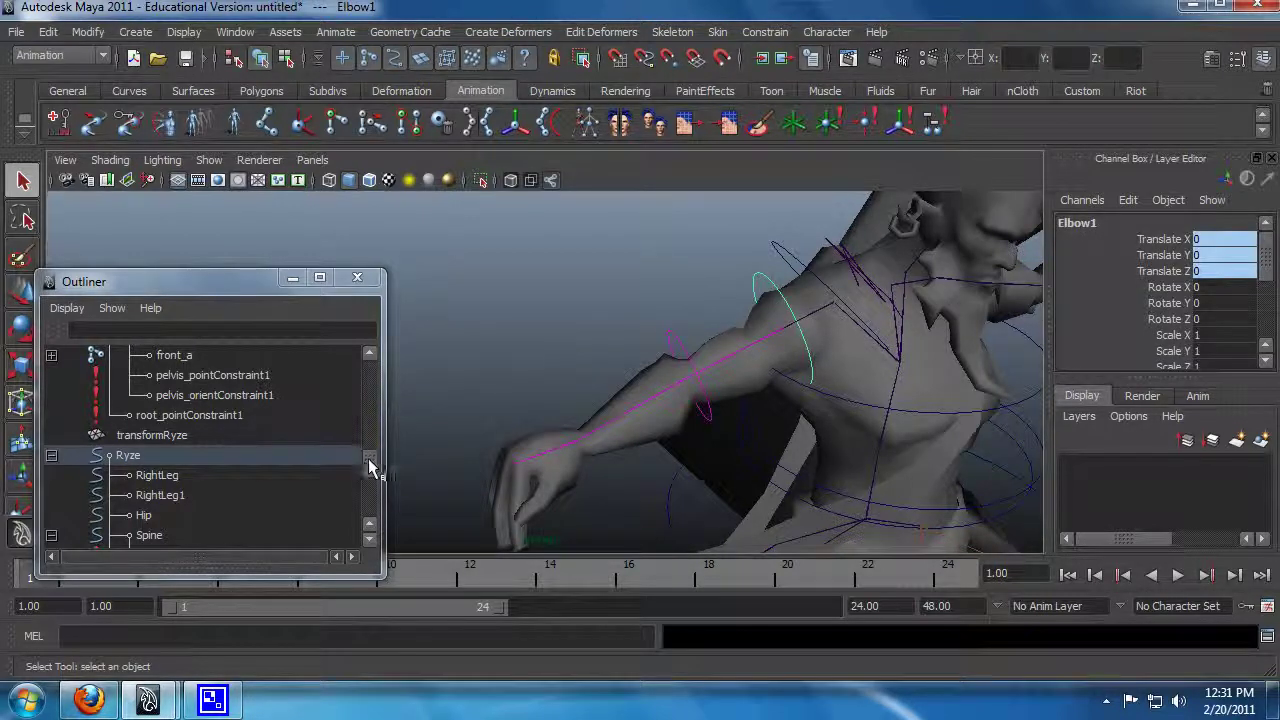
pyautogui.moveTo(370, 467); pyautogui.dragTo(368, 505)
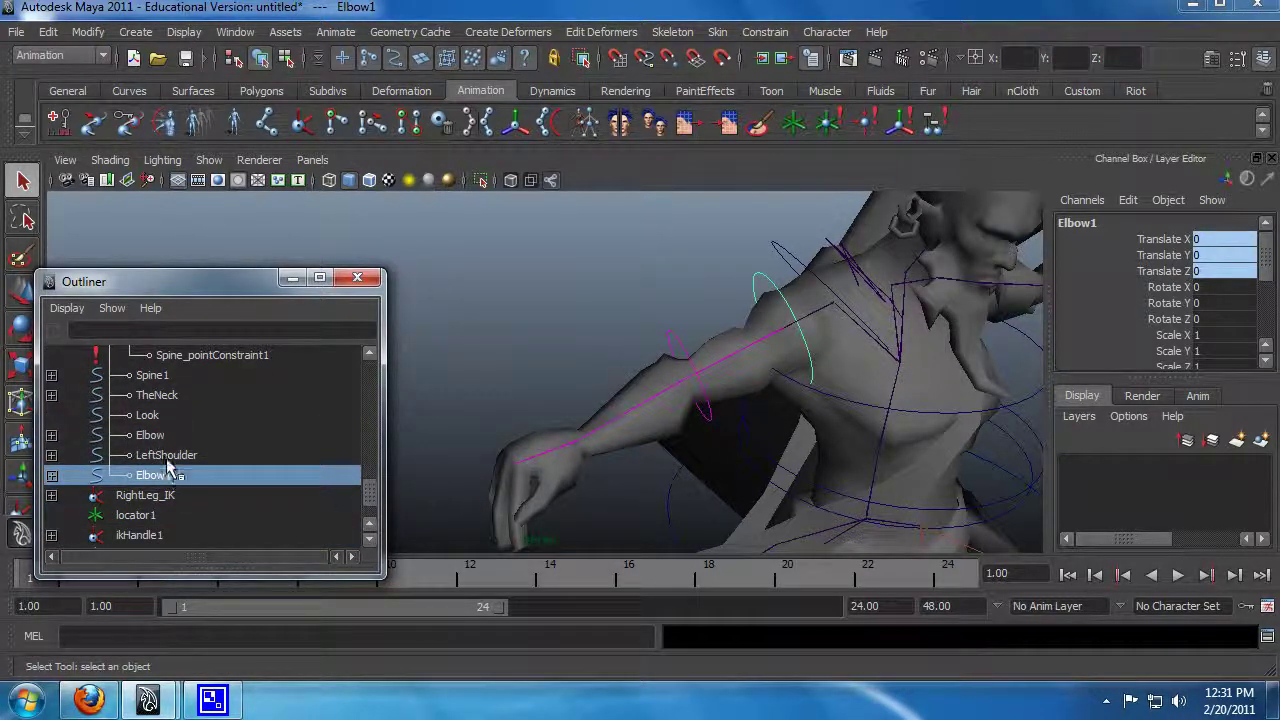
pyautogui.click(161, 435)
pyautogui.click(163, 468)
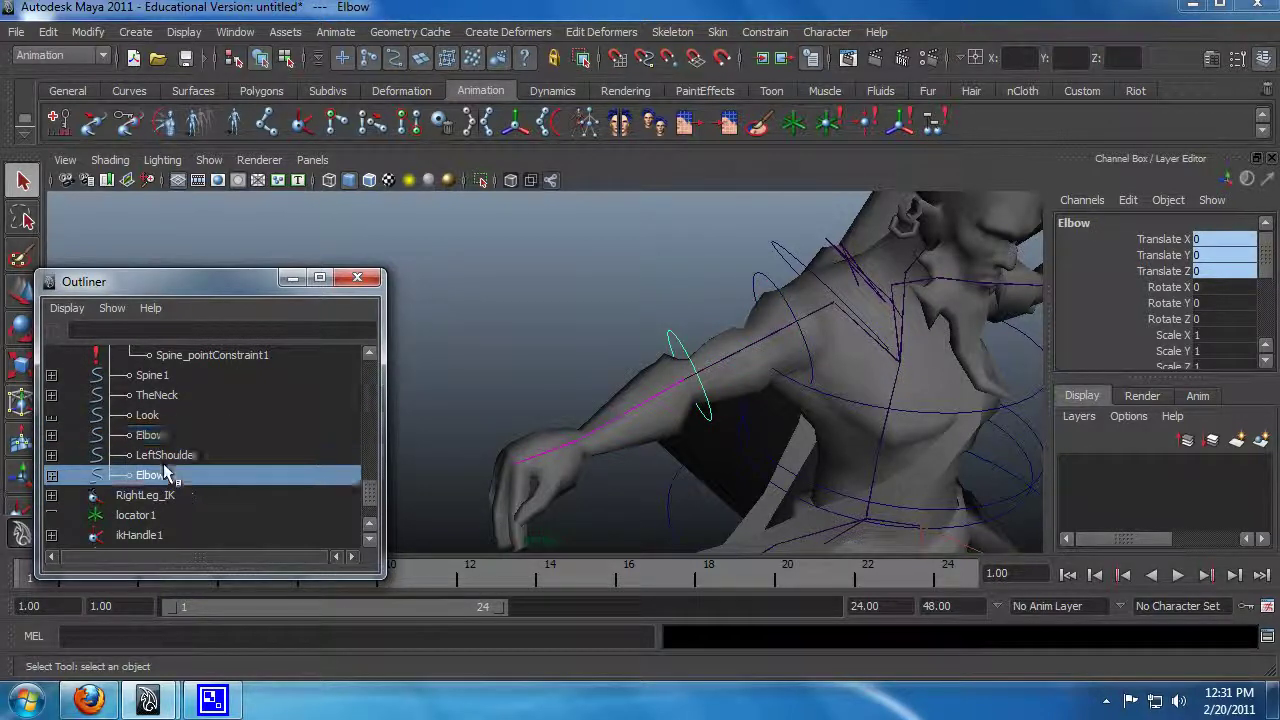
pyautogui.doubleClick(168, 476)
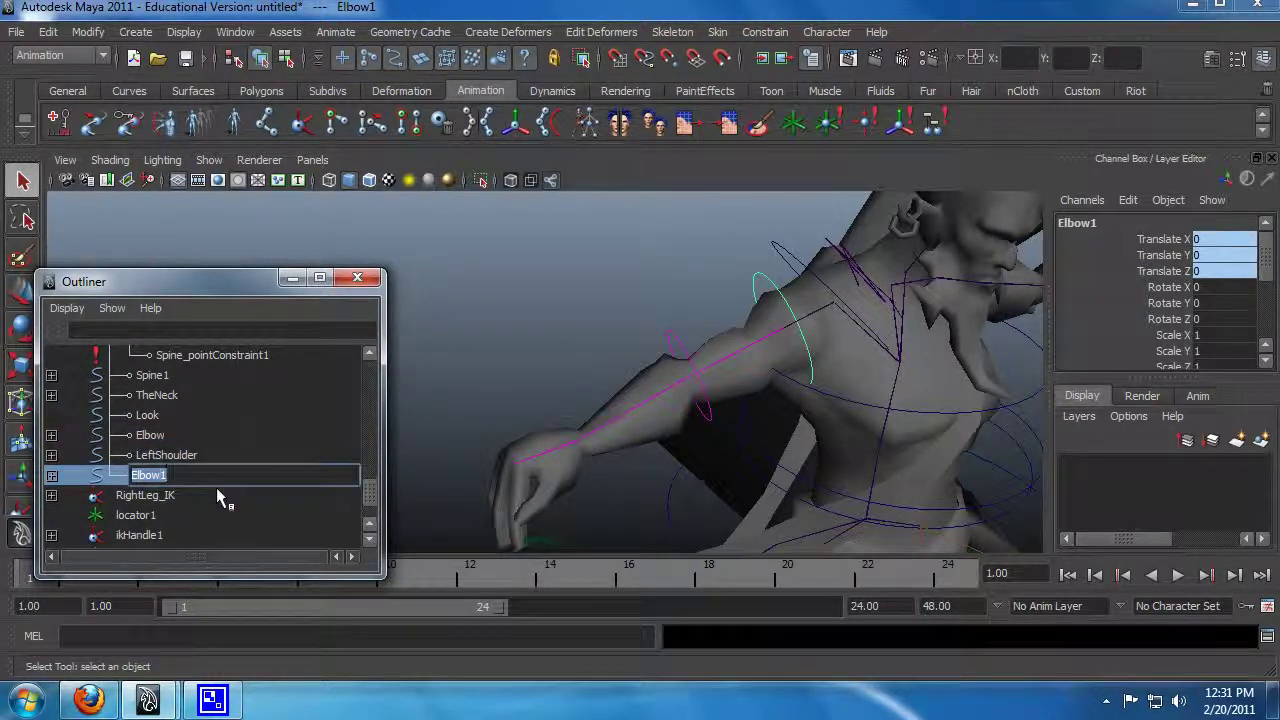
pyautogui.write('Arm')
pyautogui.press('Return')
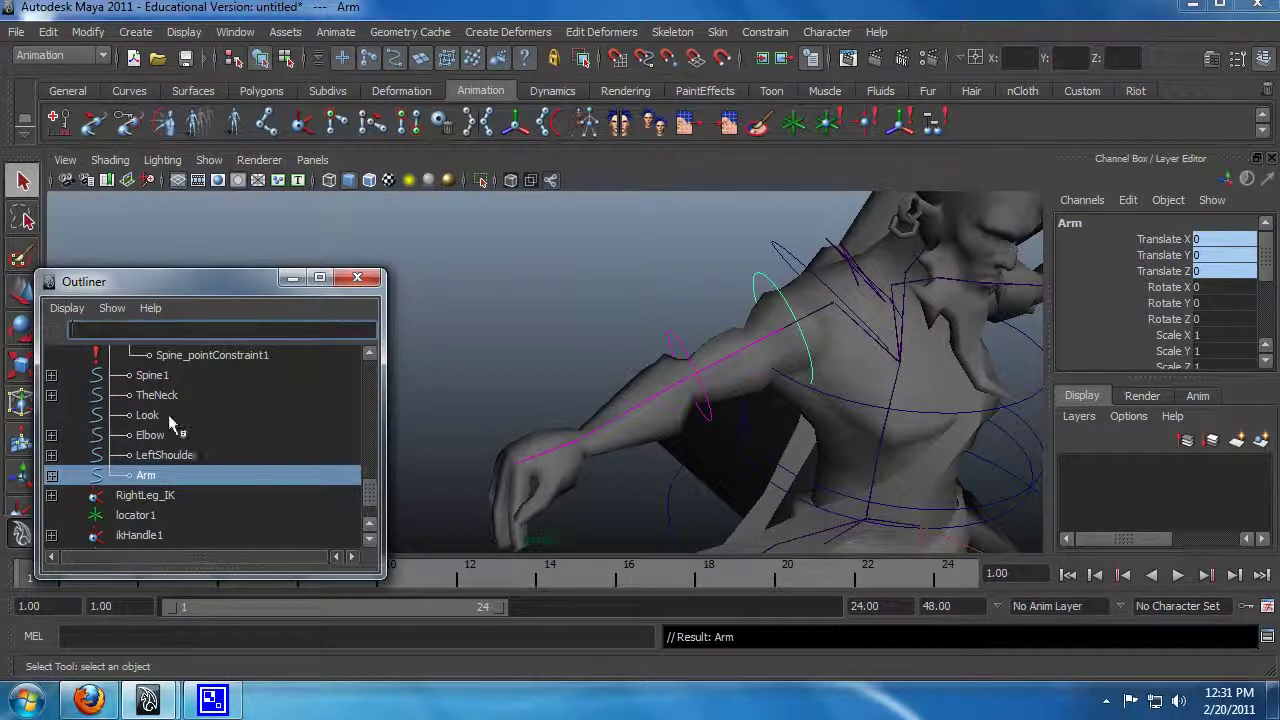
# Step: Parent the Elbow circle under the Arm circle, and test it with a small Arm rotation that is undone
pyautogui.click(165, 434)
pyautogui.moveTo(165, 434); pyautogui.dragTo(160, 476, button='middle')
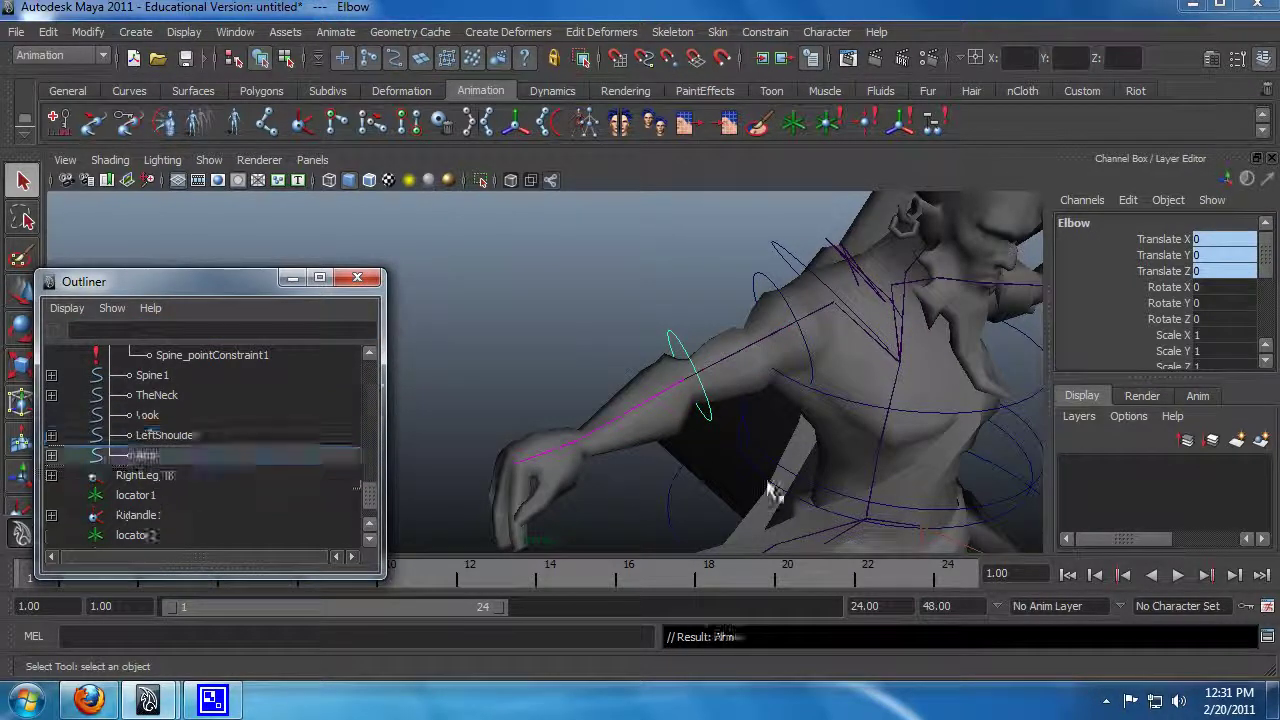
pyautogui.click(765, 289)
pyautogui.press('e')
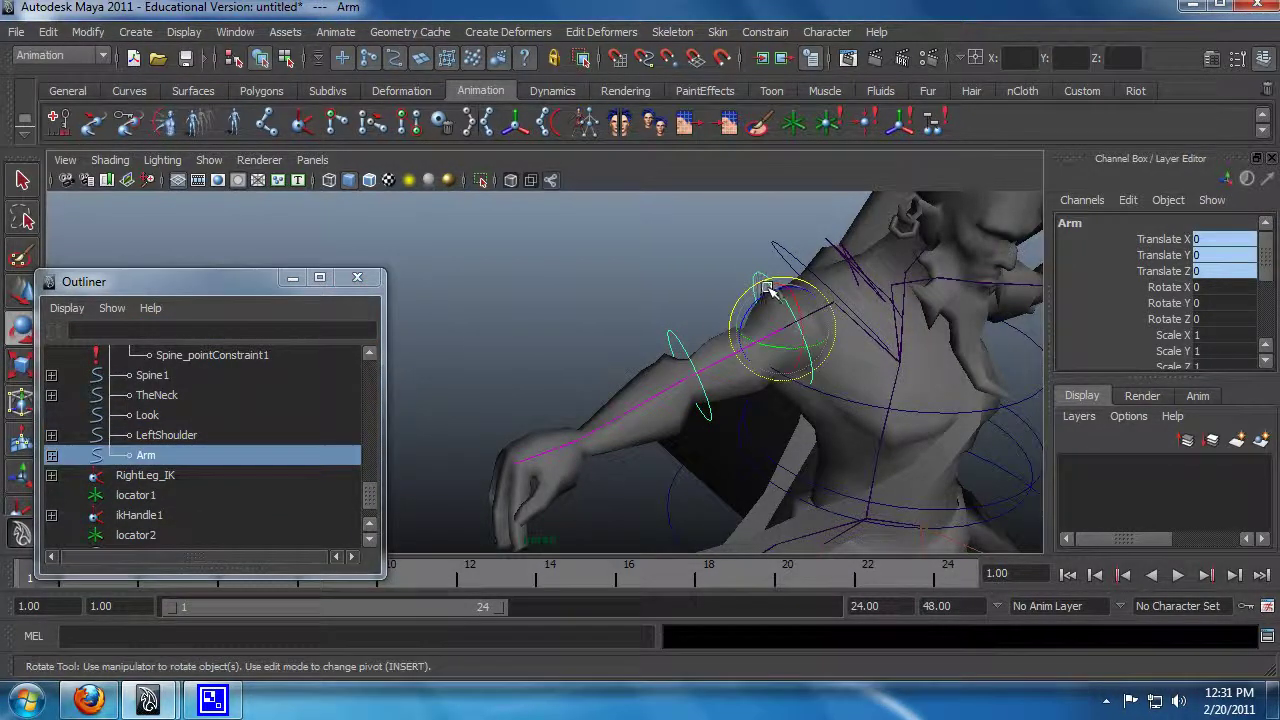
pyautogui.moveTo(765, 289)
pyautogui.mouseDown()
pyautogui.moveTo(751, 294)
pyautogui.moveTo(789, 294)
pyautogui.moveTo(778, 297)
pyautogui.mouseUp()
pyautogui.hotkey('ctrl', 'z')
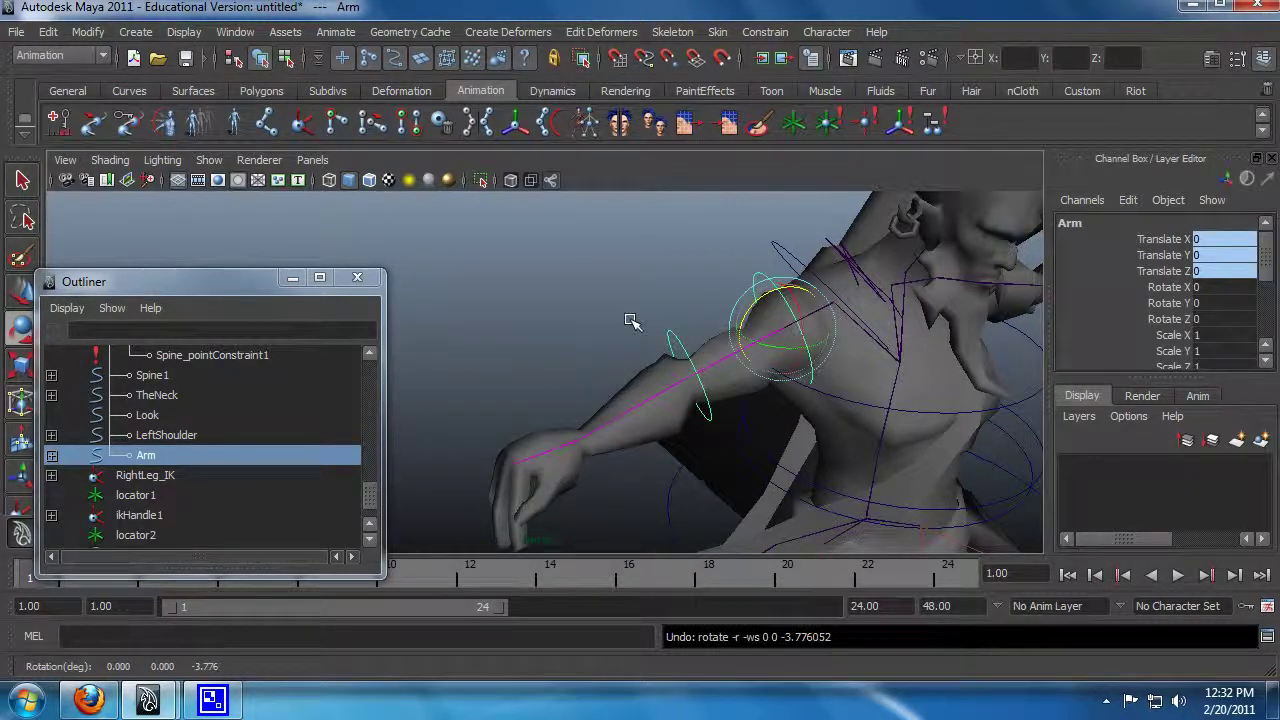
# Step: Delete the orient constraint on the L_arm joint
pyautogui.click(700, 398)
pyautogui.press('q')
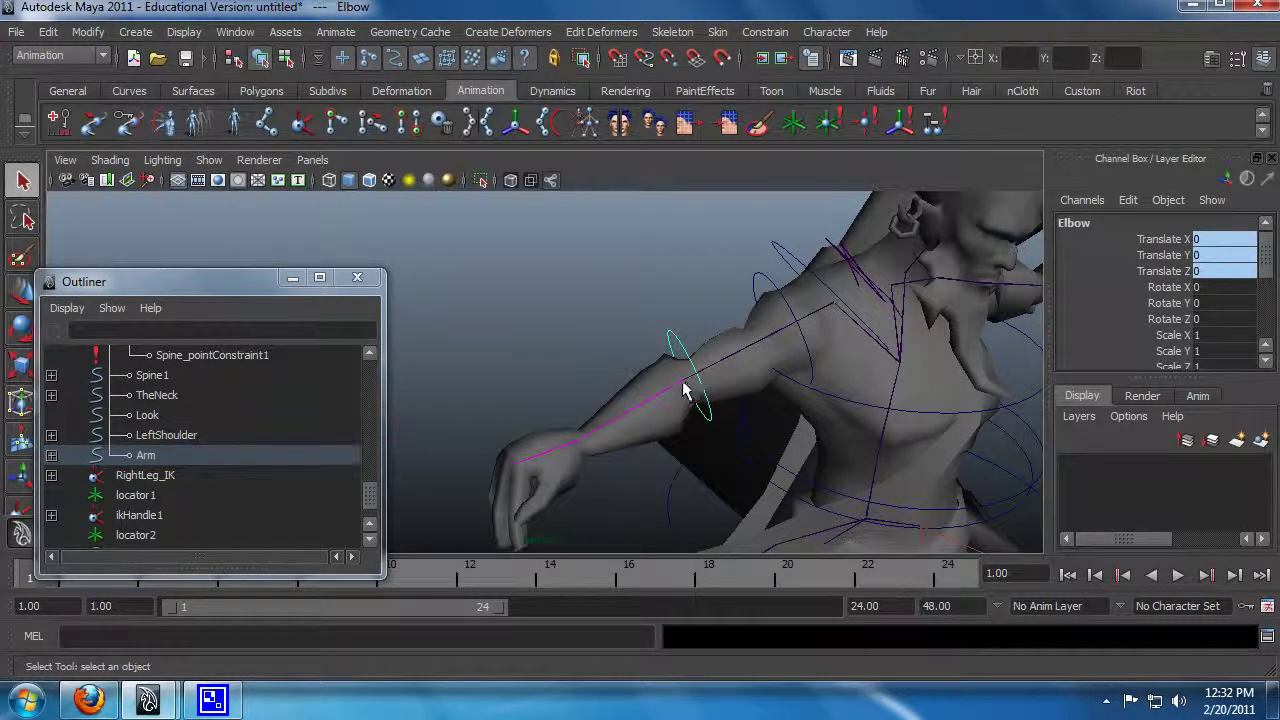
pyautogui.click(690, 354)
pyautogui.moveTo(376, 507); pyautogui.dragTo(377, 405)
pyautogui.click(52, 436)
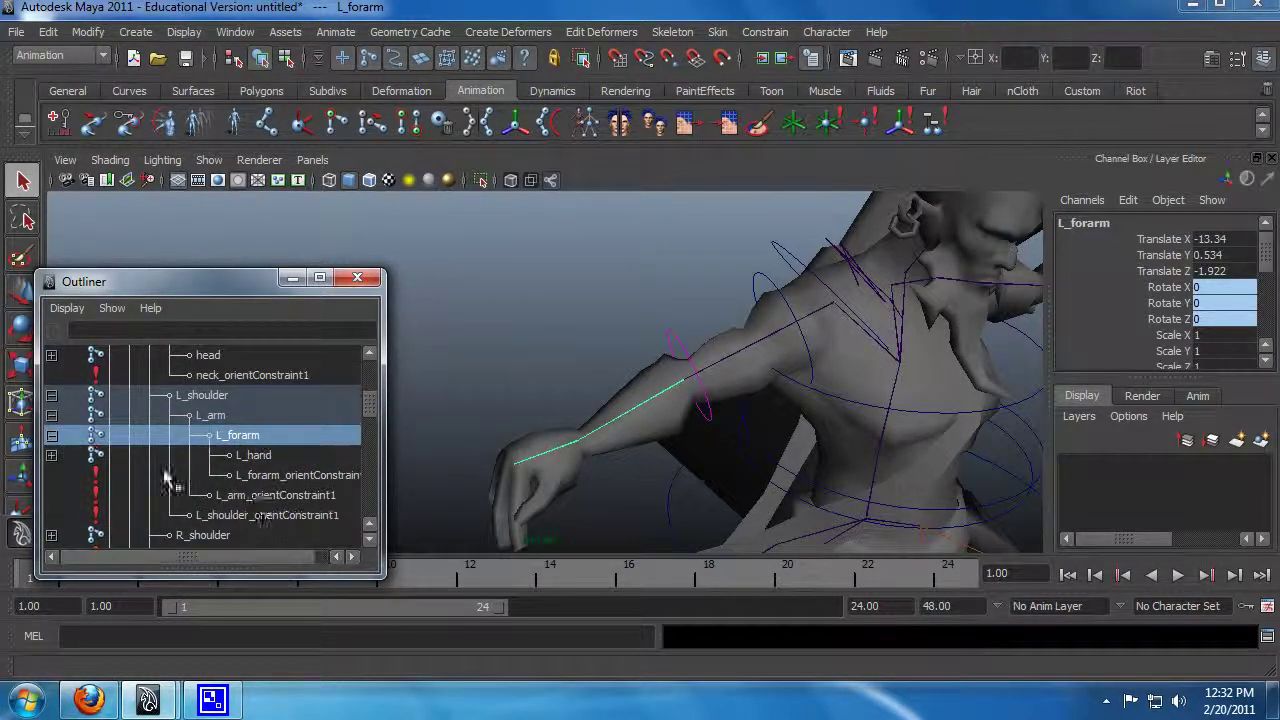
pyautogui.click(310, 476)
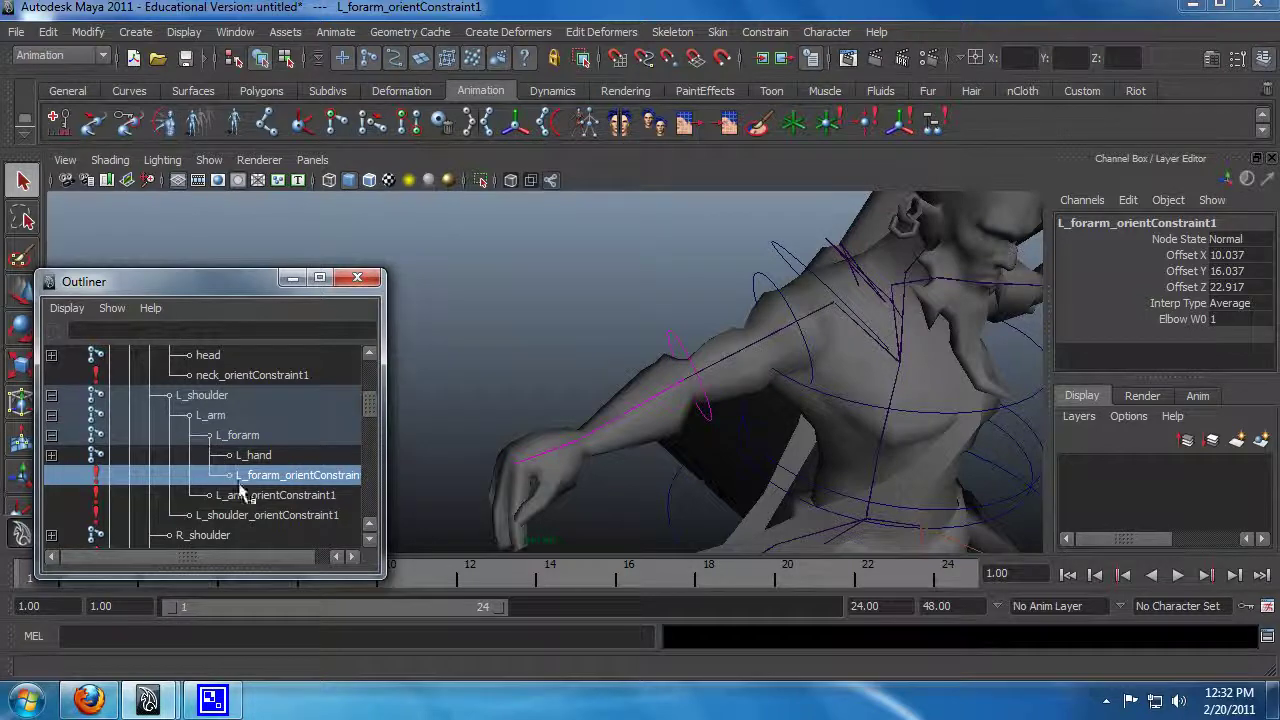
pyautogui.click(240, 494)
pyautogui.press('Delete')
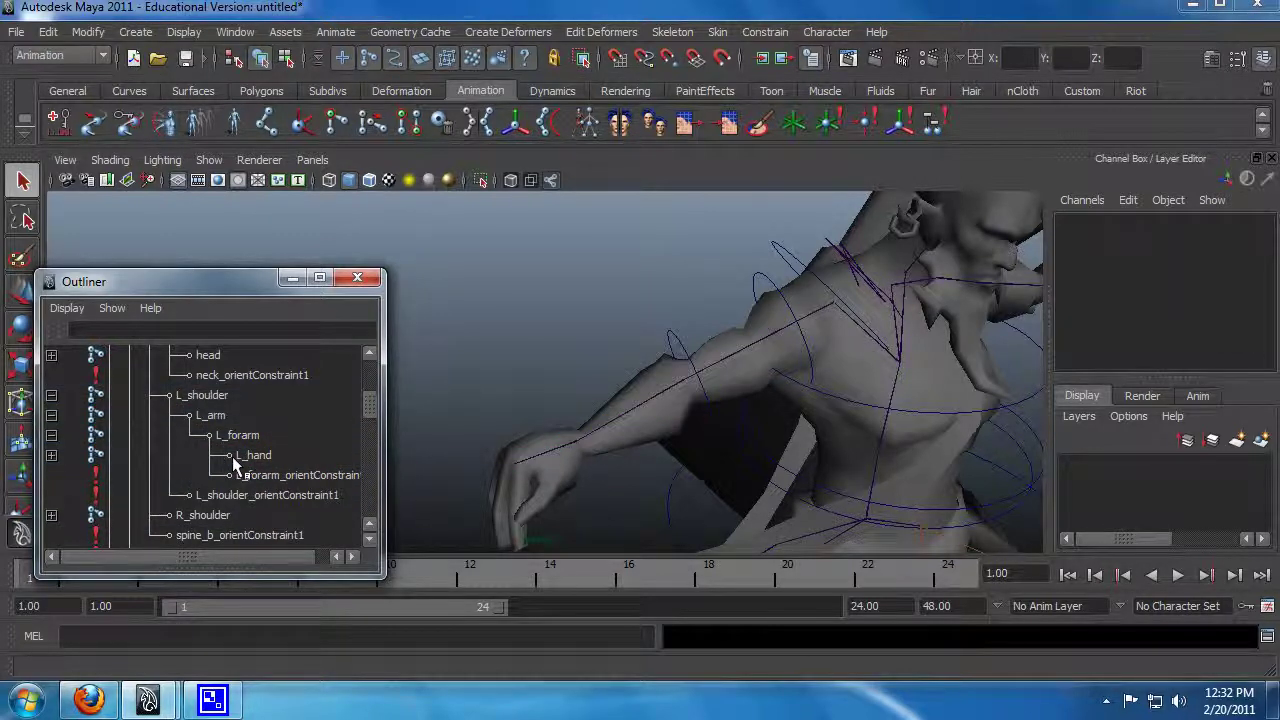
# Step: Try rotating the Arm circle to about 34.5 in Z to test the arm, and undo the rotation
pyautogui.click(760, 284)
pyautogui.press('e')
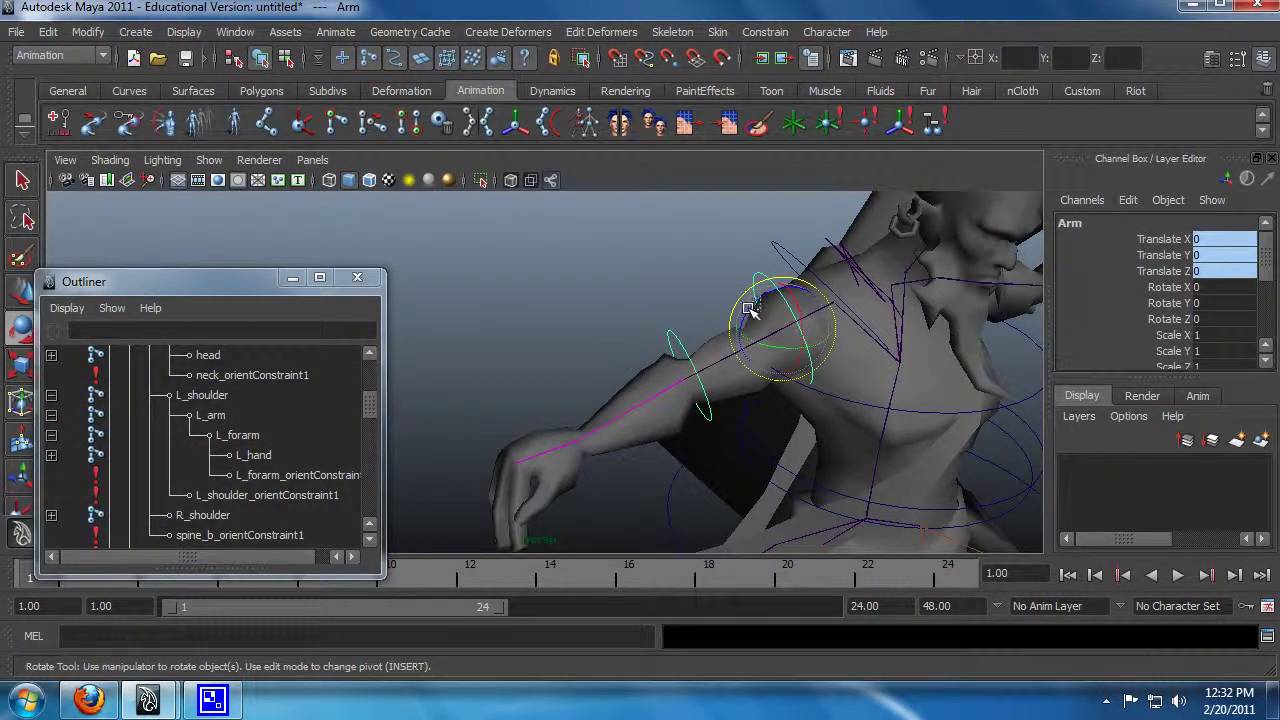
pyautogui.moveTo(752, 308)
pyautogui.mouseDown()
pyautogui.moveTo(760, 300)
pyautogui.moveTo(750, 318)
pyautogui.mouseUp()
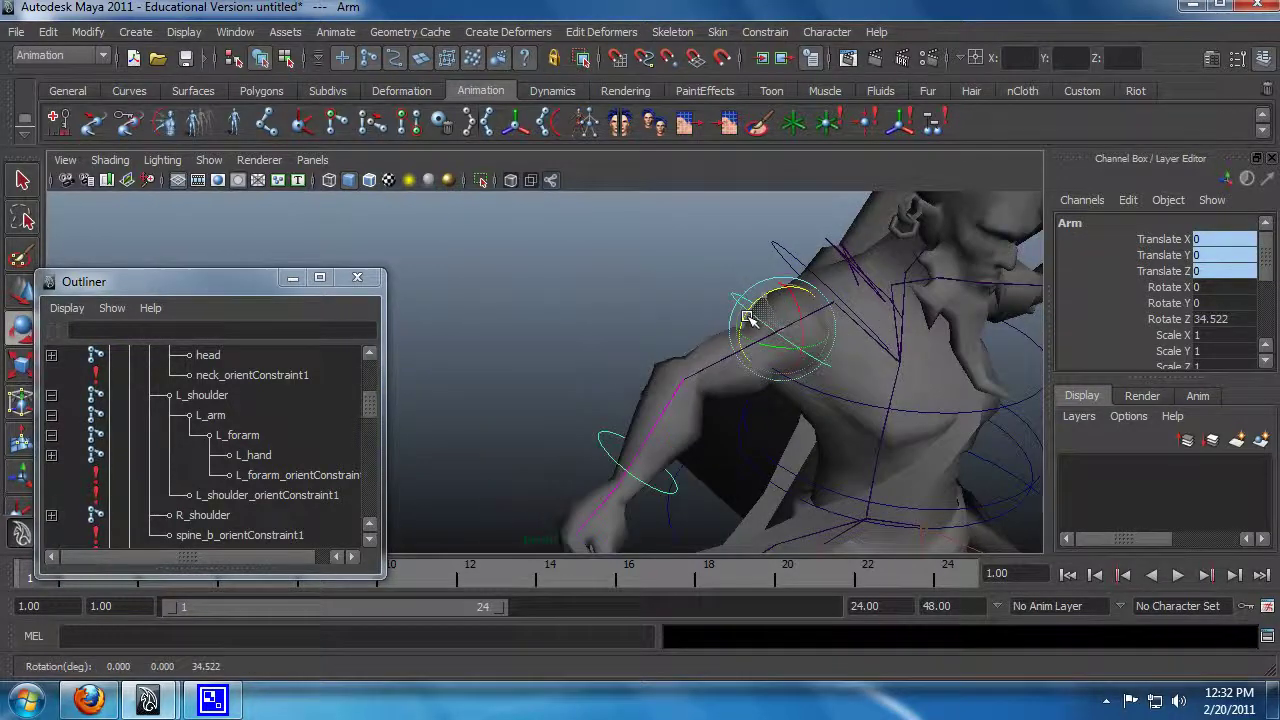
pyautogui.hotkey('ctrl', 'z')
pyautogui.hotkey('ctrl', 'z')
pyautogui.hotkey('ctrl', 'z')
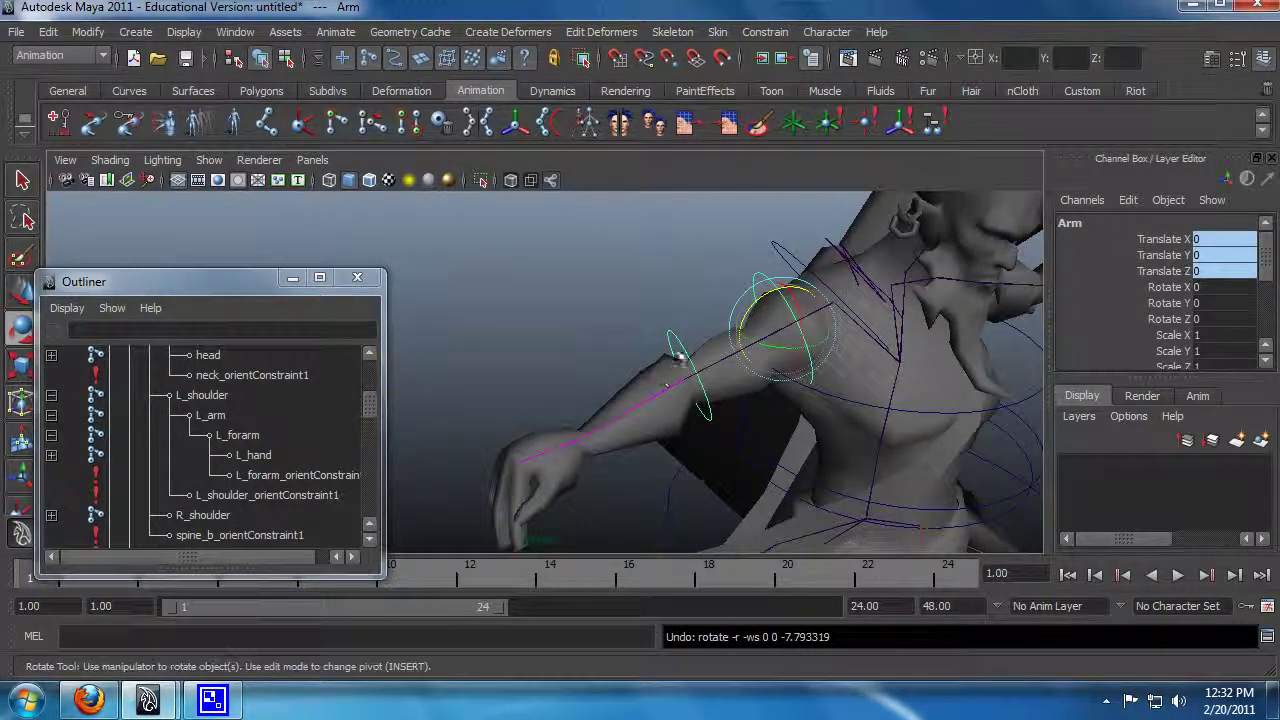
# Step: Delete the point constraint on the Elbow circle under Arm
pyautogui.click(666, 332)
pyautogui.moveTo(372, 405); pyautogui.dragTo(371, 500)
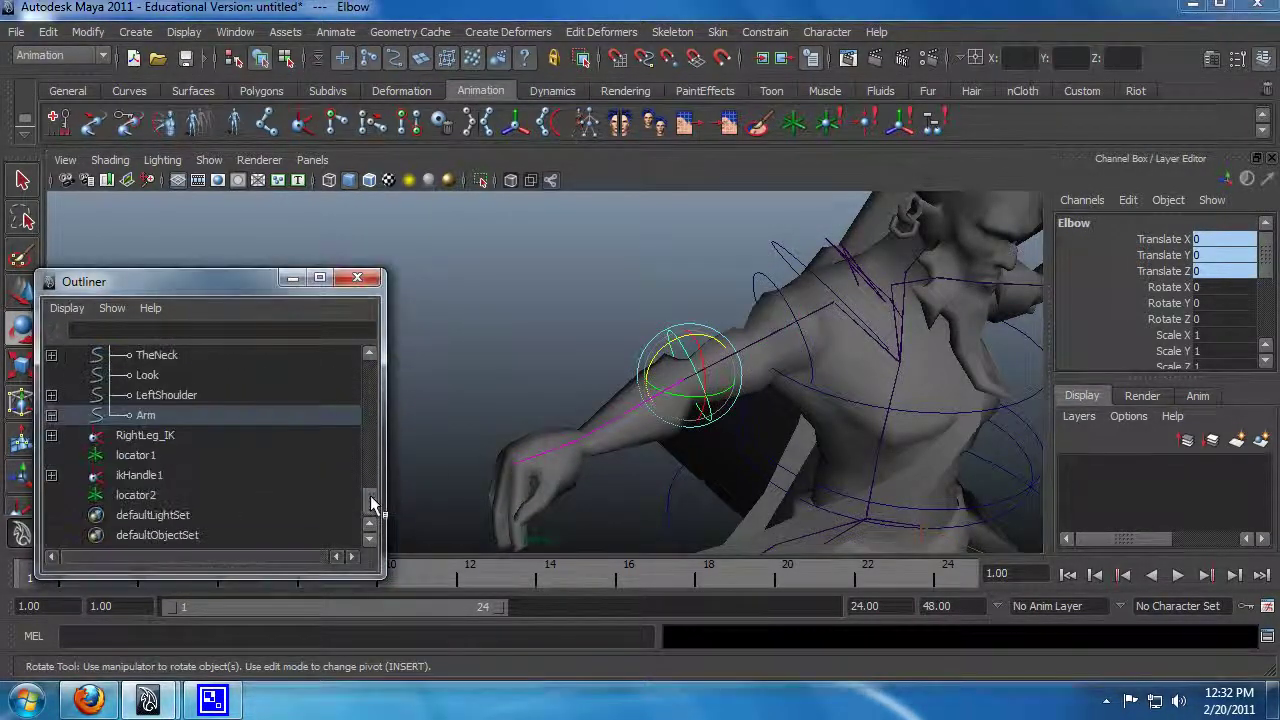
pyautogui.click(51, 415)
pyautogui.click(51, 455)
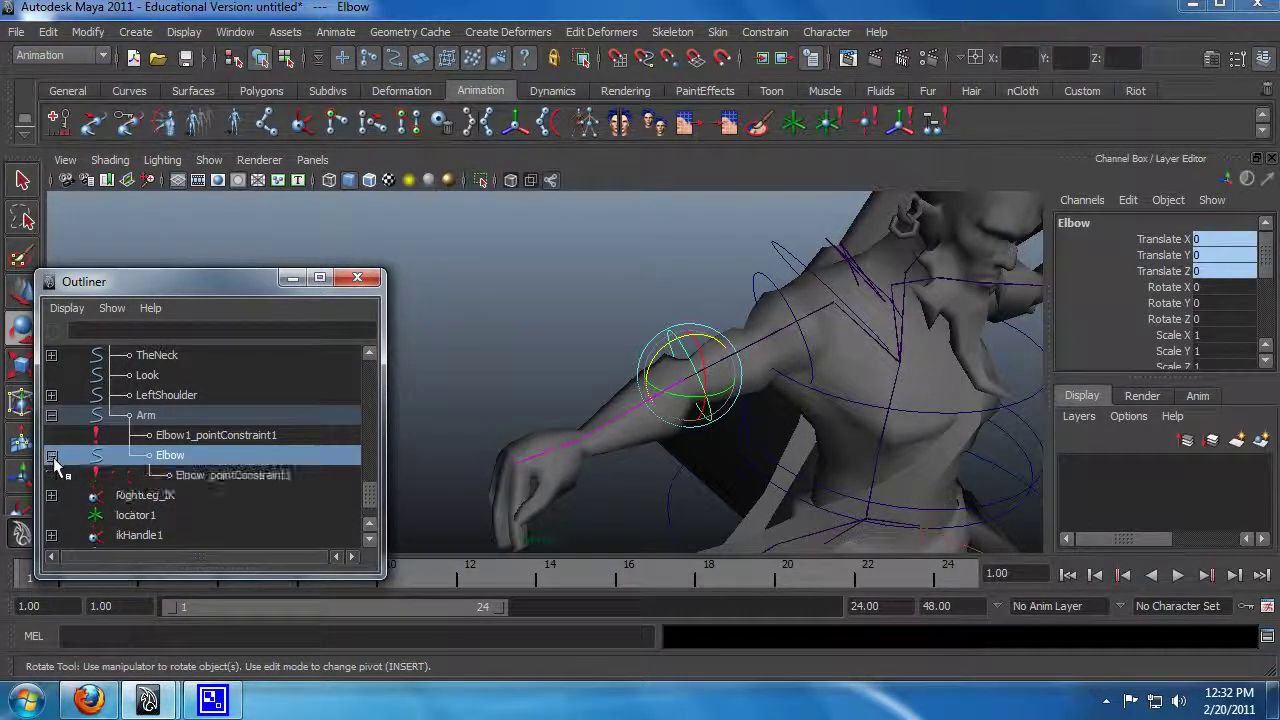
pyautogui.click(218, 475)
pyautogui.press('Delete')
pyautogui.press('q')
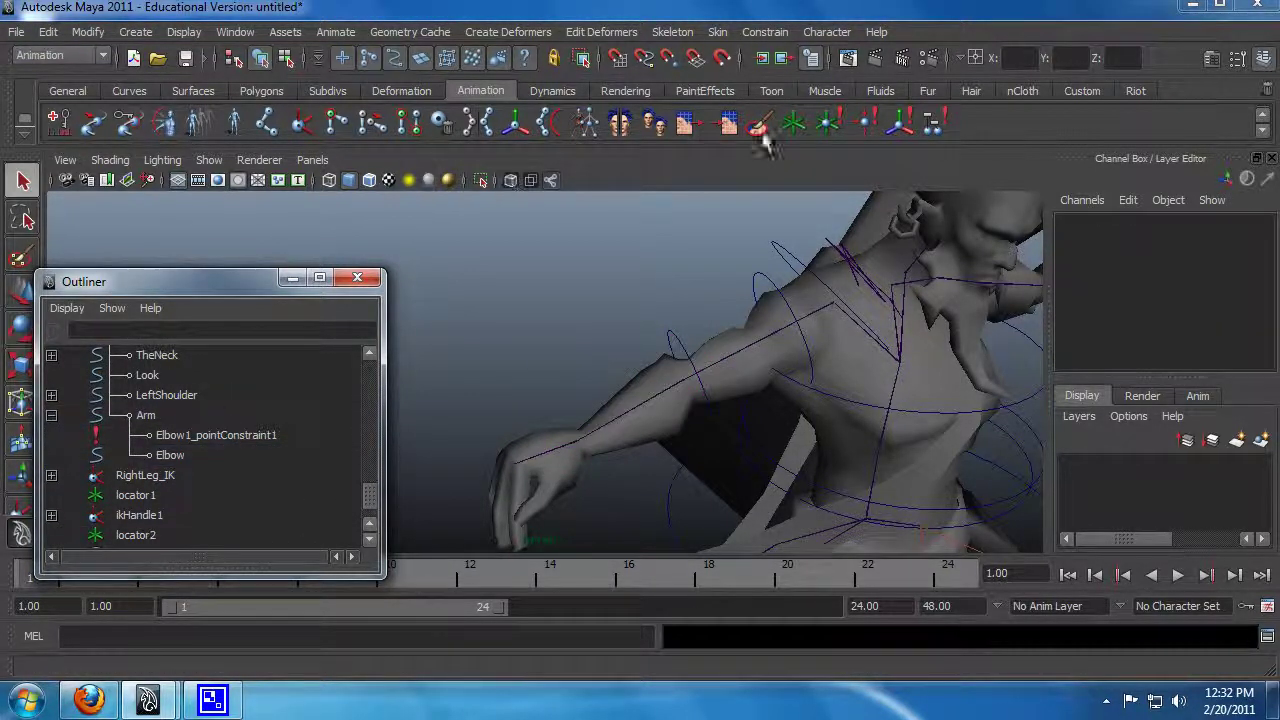
# Step: Try rotating the Arm circle again without the Elbow's point constraint, and undo the rotation
pyautogui.moveTo(753, 271); pyautogui.dragTo(766, 329)
pyautogui.press('e')
pyautogui.press('q')
pyautogui.press('e')
pyautogui.hotkey('ctrl', 'z')
# Step: Inspect the Elbow circle, the L_forarm joint and the Arm circle's point constraint to check how they are connected
pyautogui.keyDown('alt'); pyautogui.moveTo(771, 429); pyautogui.dragTo(634, 265); pyautogui.keyUp('alt')
pyautogui.click(703, 280)
pyautogui.press('q')
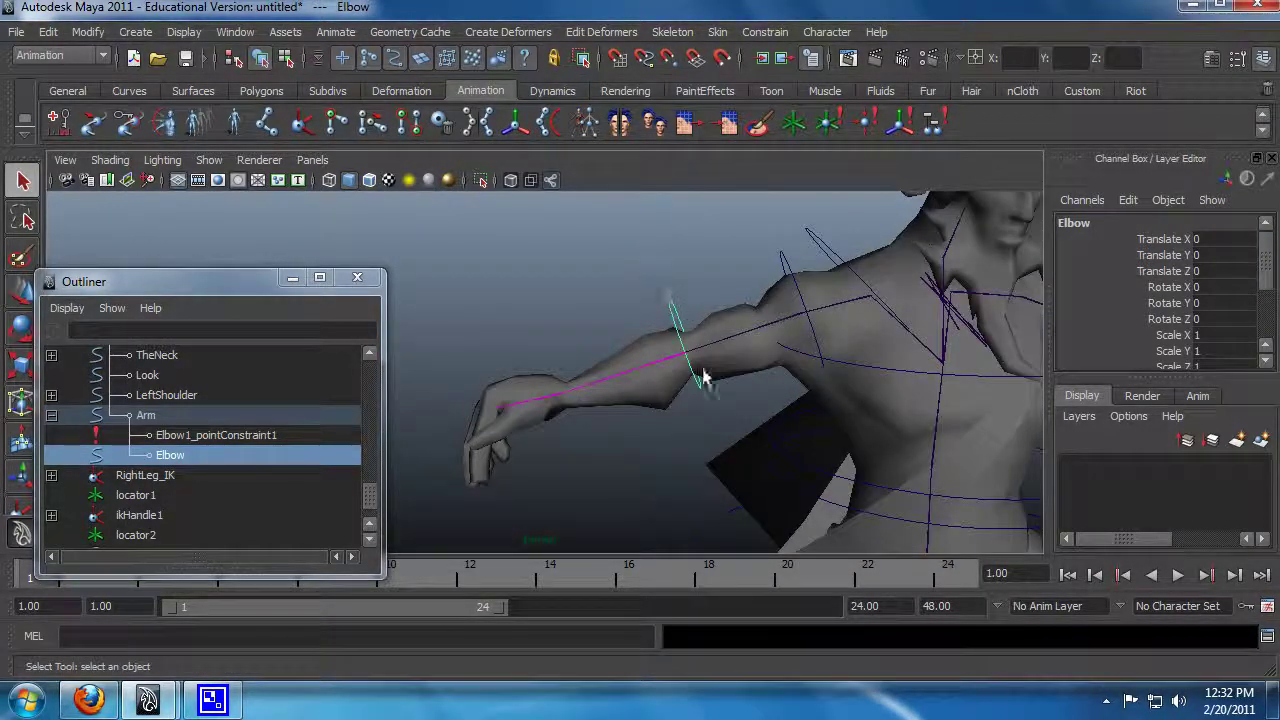
pyautogui.keyDown('alt'); pyautogui.moveTo(674, 363); pyautogui.dragTo(664, 355); pyautogui.keyUp('alt')
pyautogui.click(663, 350)
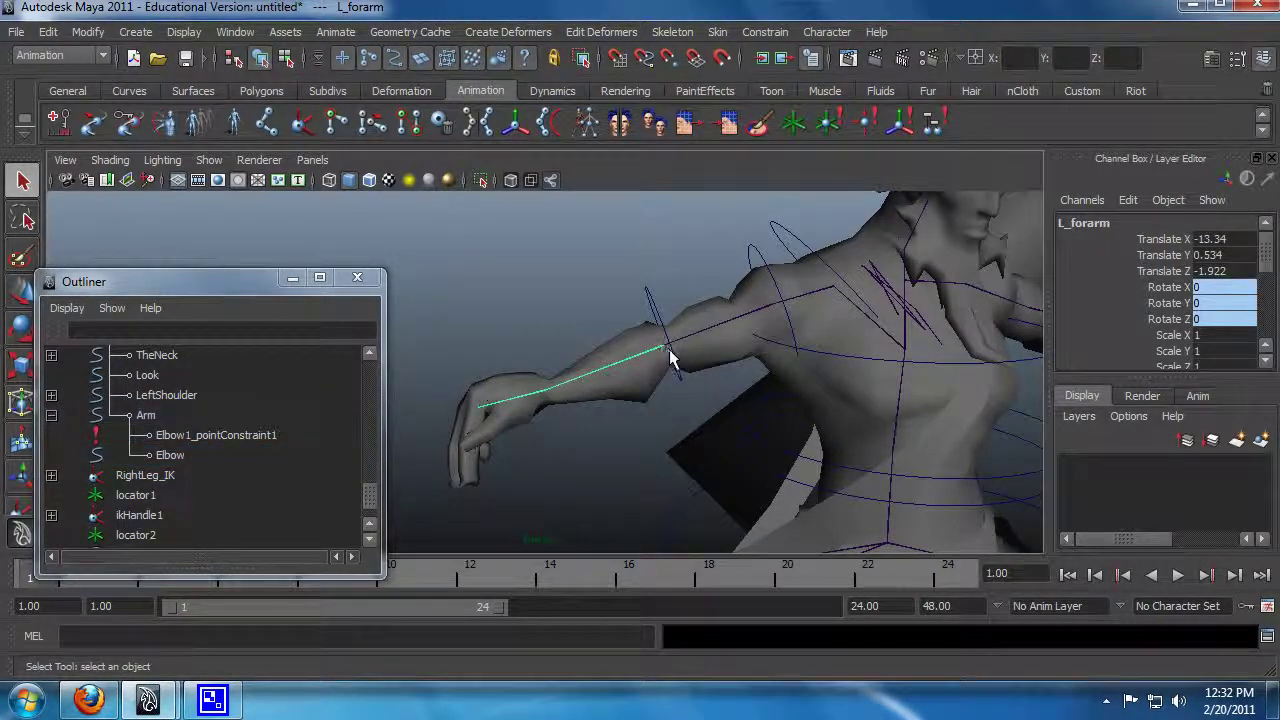
pyautogui.click(662, 311)
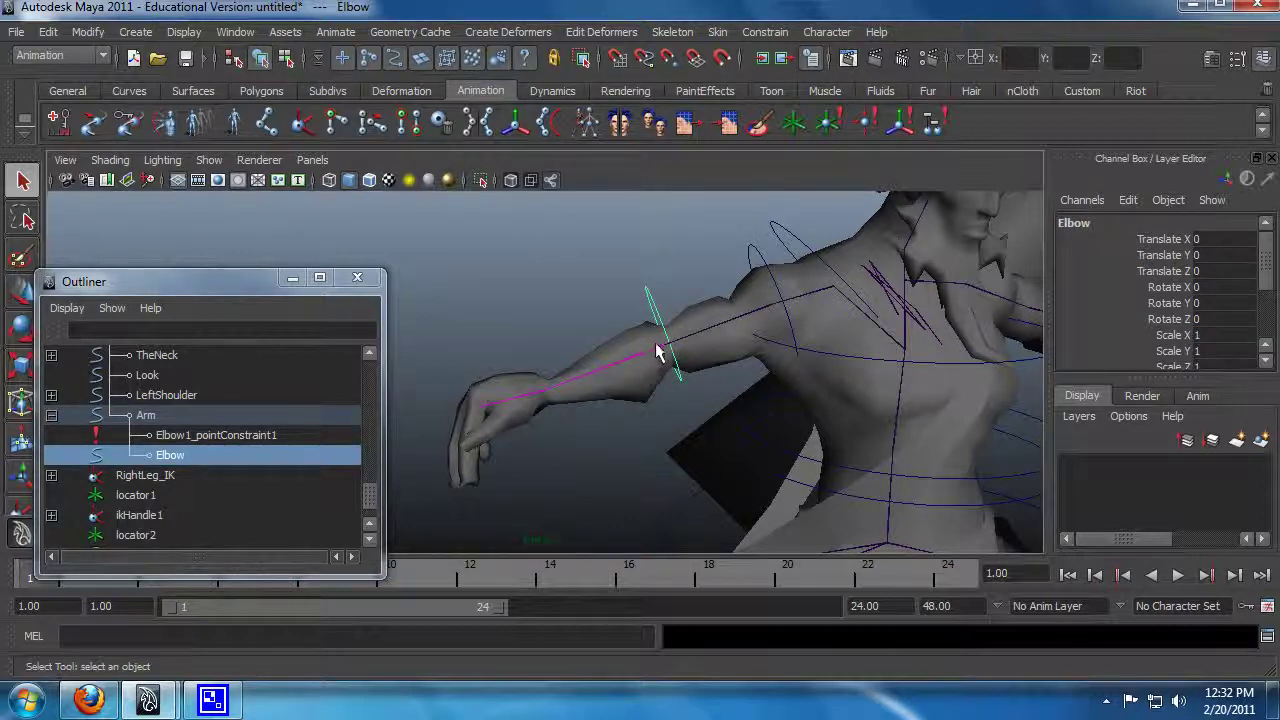
pyautogui.click(659, 352)
pyautogui.click(380, 504)
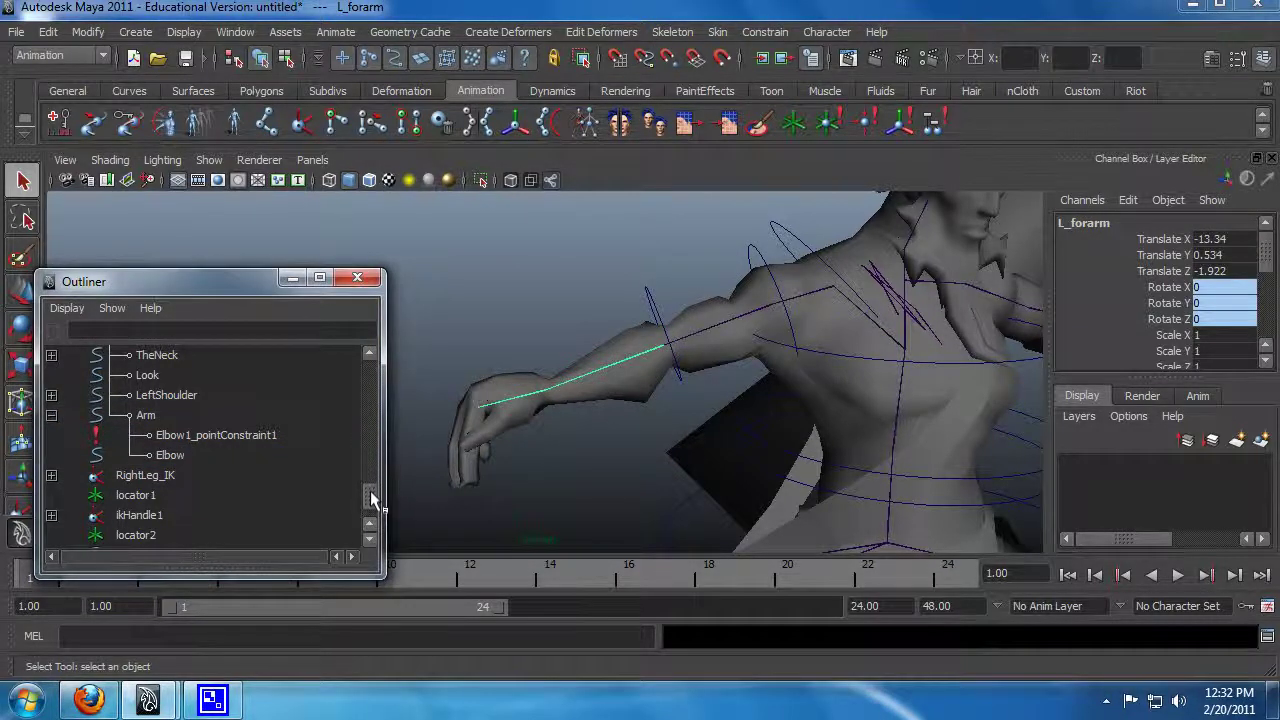
pyautogui.scroll(2, 372, 500)
pyautogui.click(215, 476)
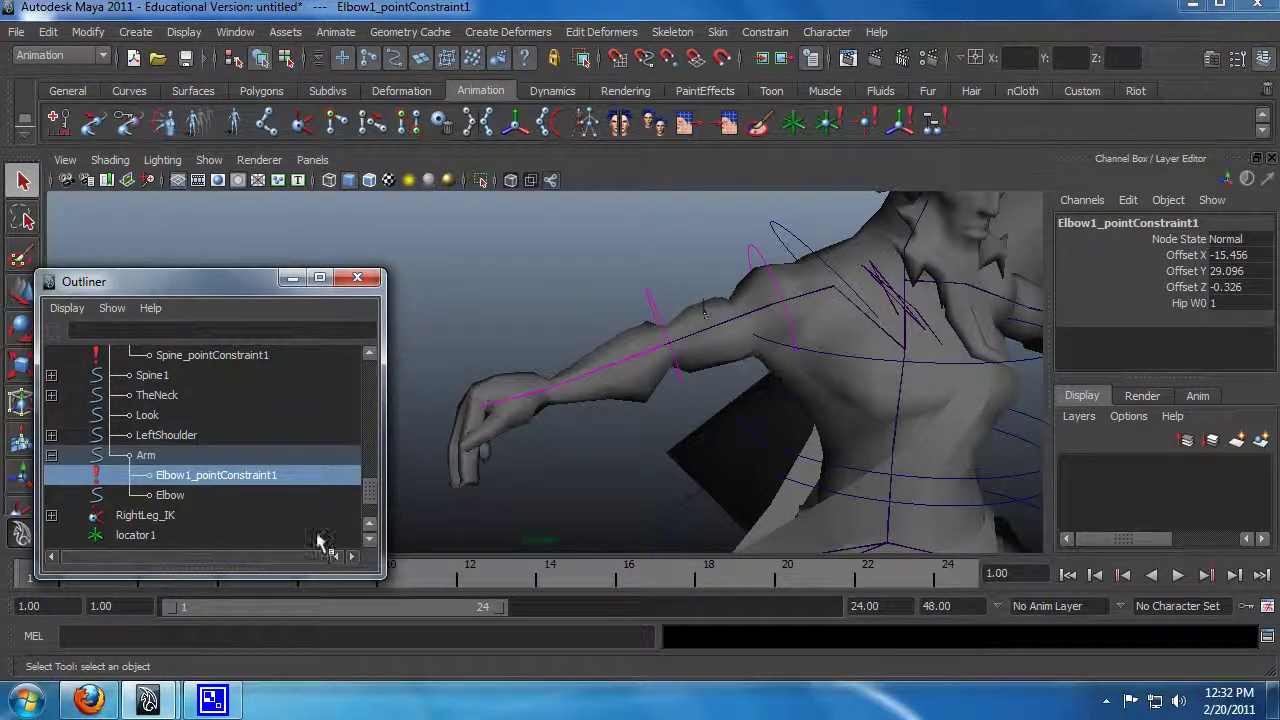
# Step: Delete the orient constraint on the L_forarm joint
pyautogui.moveTo(371, 497); pyautogui.dragTo(373, 418)
pyautogui.click(666, 349)
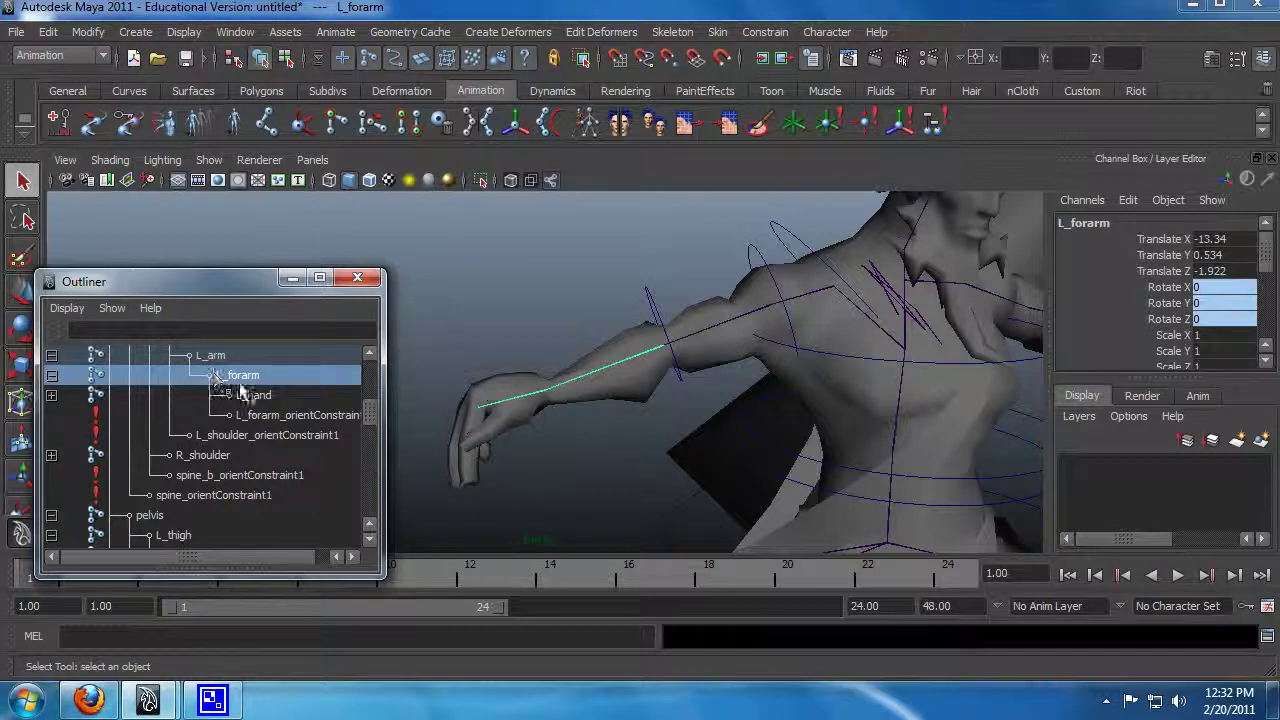
pyautogui.moveTo(371, 418); pyautogui.dragTo(372, 411)
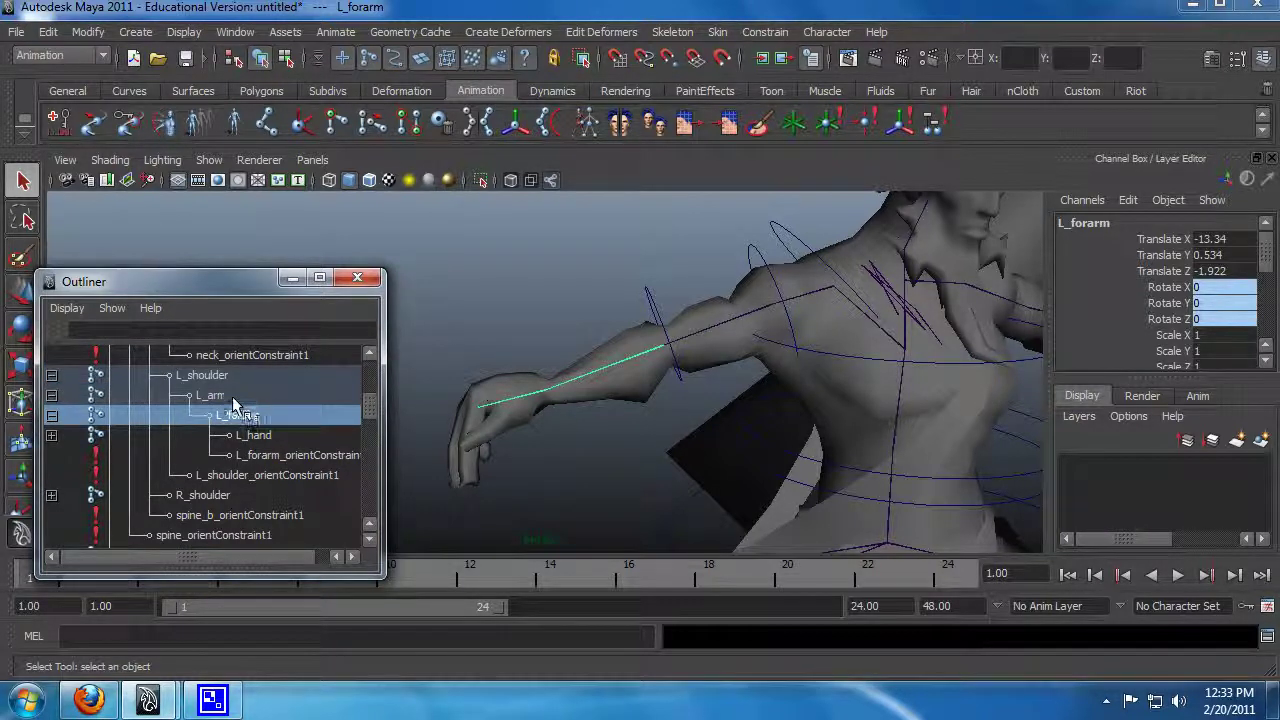
pyautogui.moveTo(232, 396); pyautogui.dragTo(222, 396, button='middle')
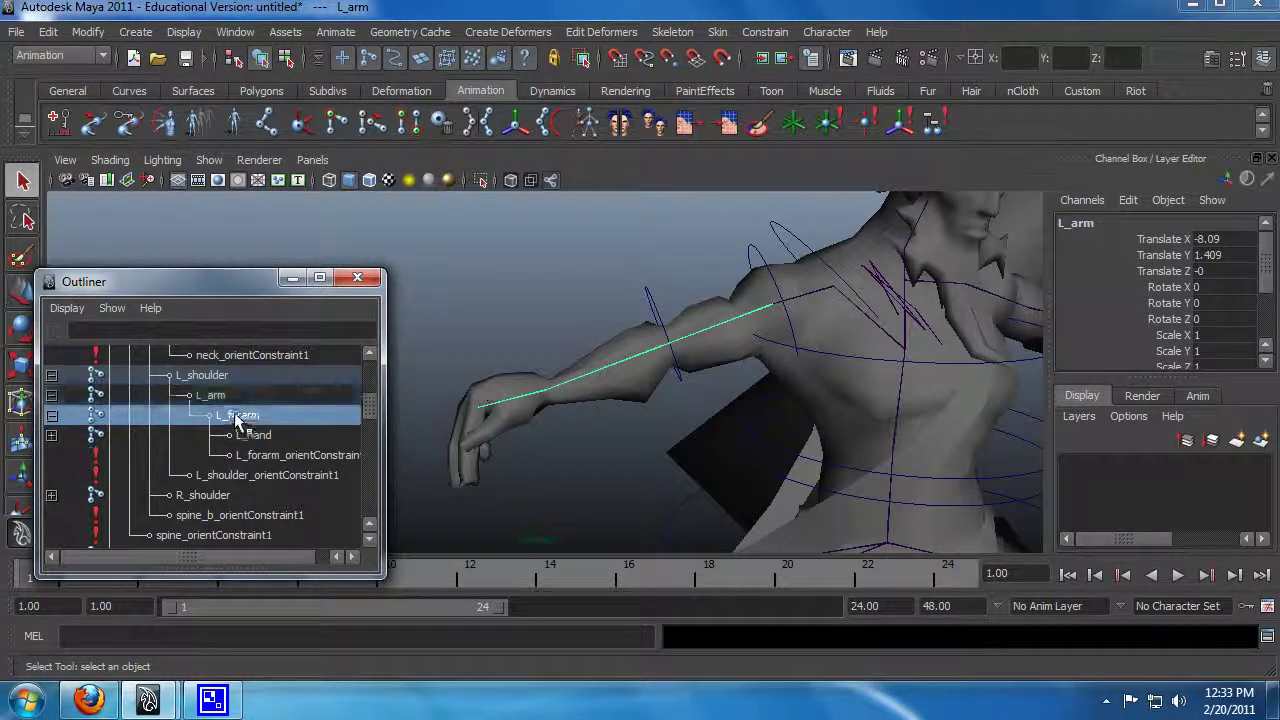
pyautogui.click(296, 455)
pyautogui.press('Delete')
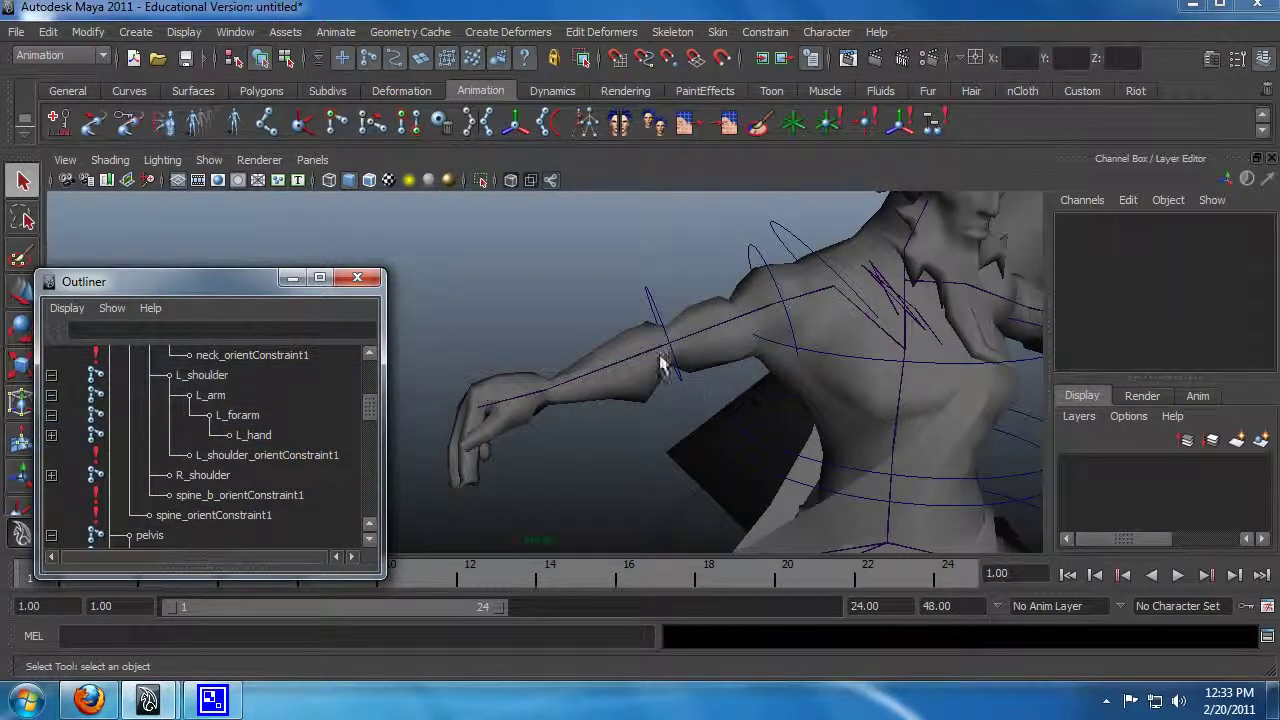
# Step: Test-rotate the Elbow circle and the Arm circle, undoing each rotation
pyautogui.click(651, 299)
pyautogui.press('e')
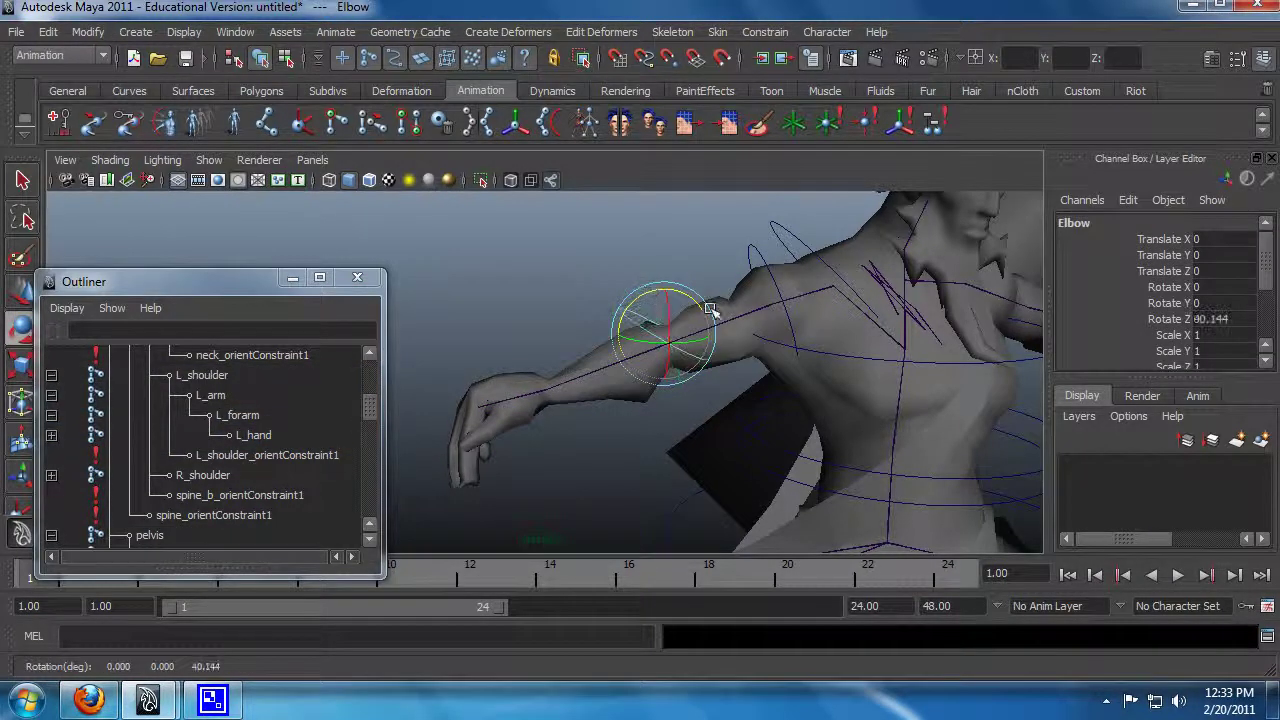
pyautogui.hotkey('ctrl', 'z')
pyautogui.click(750, 276)
pyautogui.moveTo(750, 276); pyautogui.dragTo(735, 300)
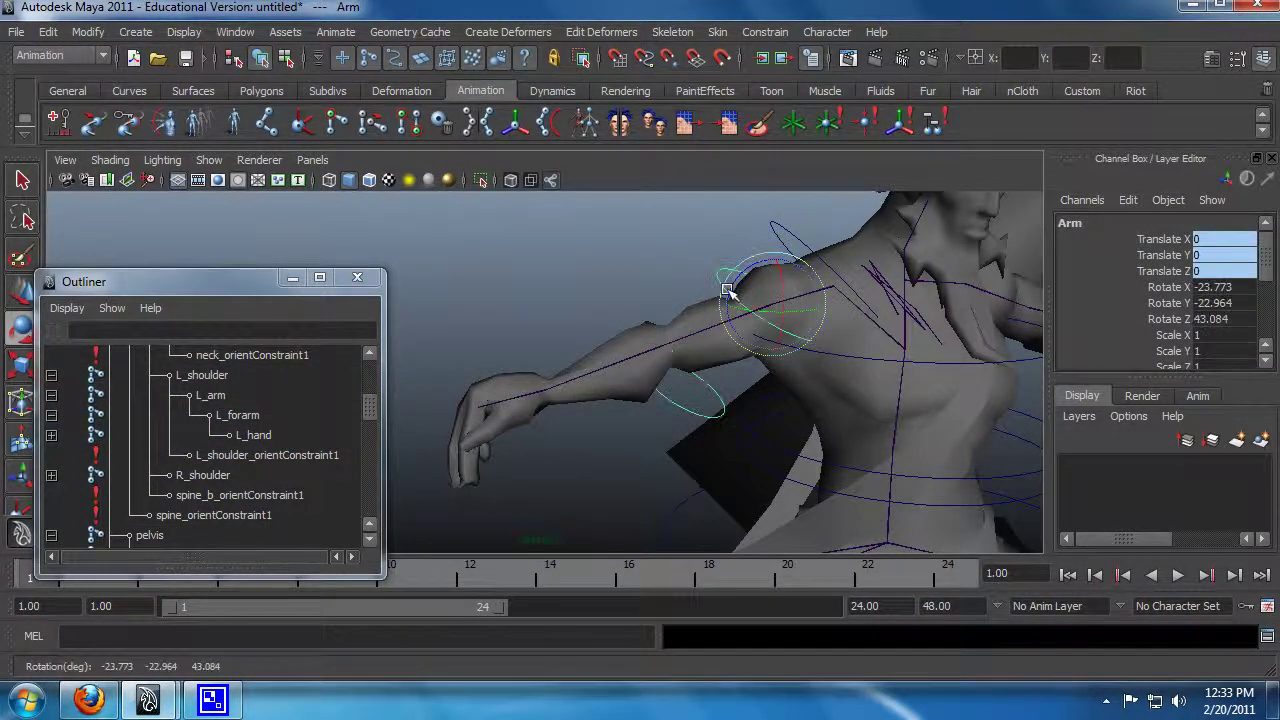
pyautogui.hotkey('ctrl', 'z')
# Step: Select the Elbow circle on its own, try rotating the Arm circle once more, and undo that rotation
pyautogui.click(663, 370)
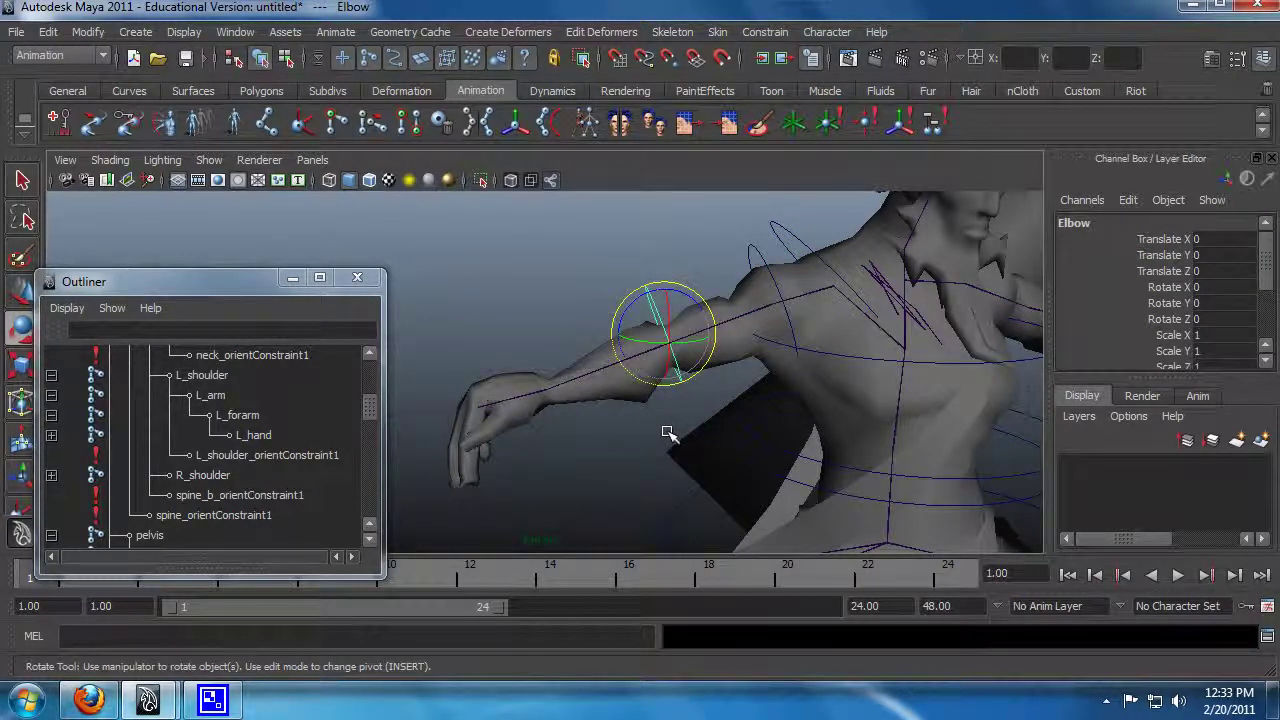
pyautogui.press('q')
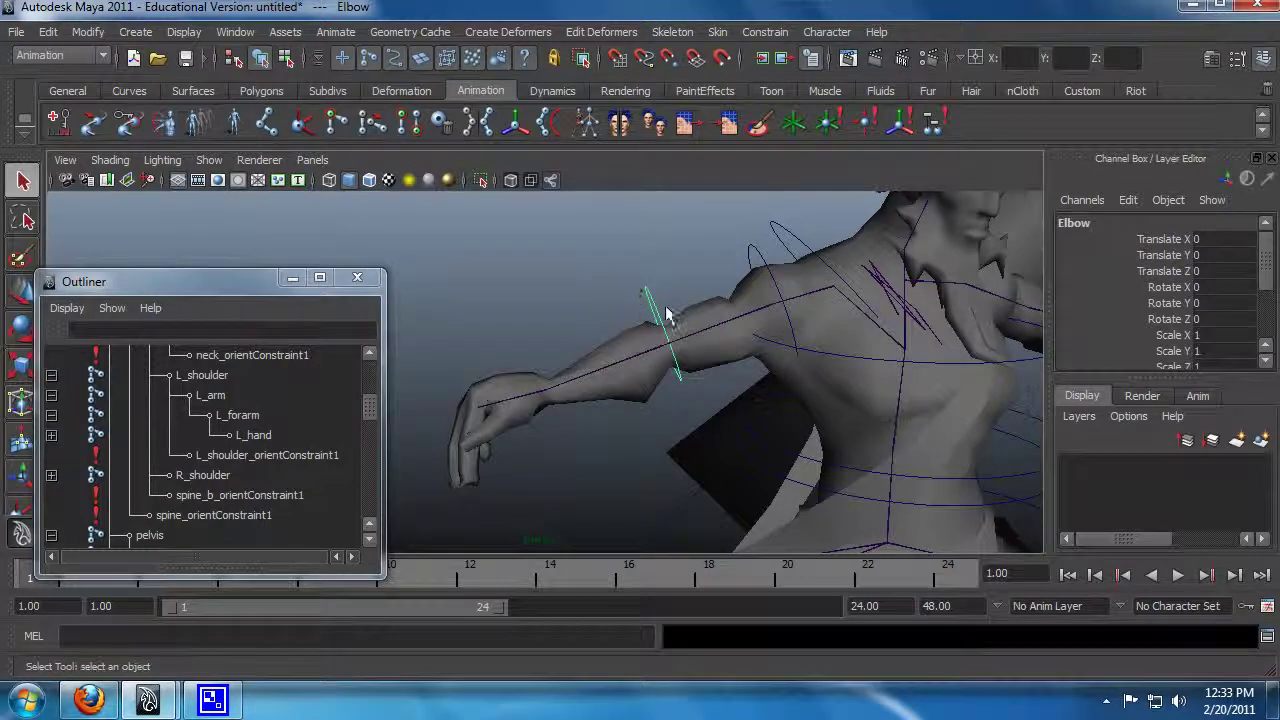
pyautogui.click(745, 278)
pyautogui.press('e')
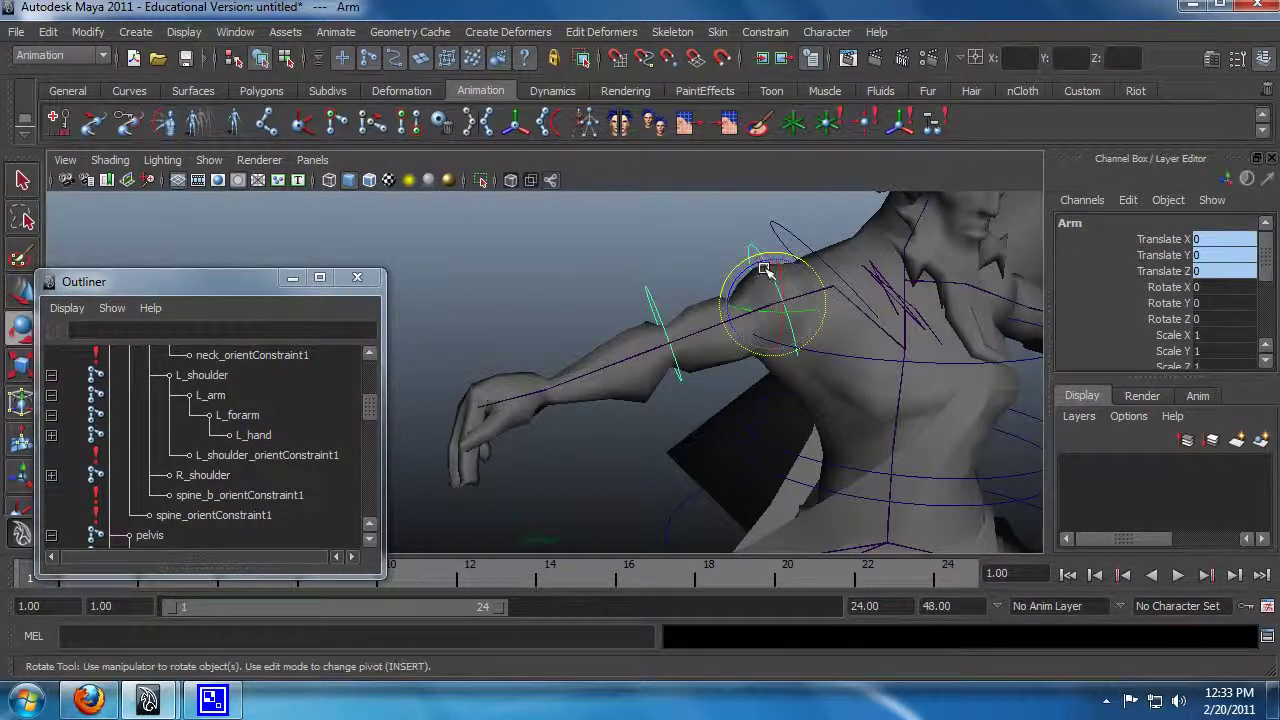
pyautogui.moveTo(745, 278); pyautogui.dragTo(755, 290)
pyautogui.hotkey('ctrl', 'z')
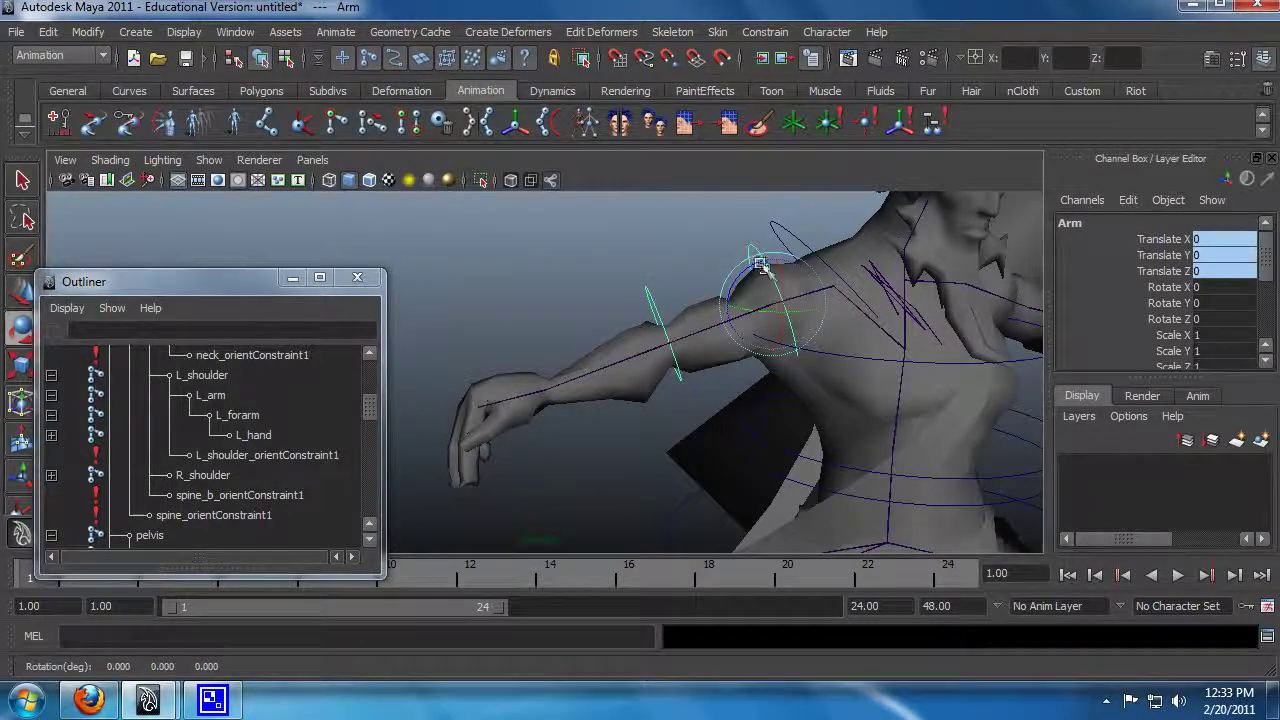
# Step: Orient-constrain the L_arm joint to the Arm circle
pyautogui.press('q')
pyautogui.click(775, 311)
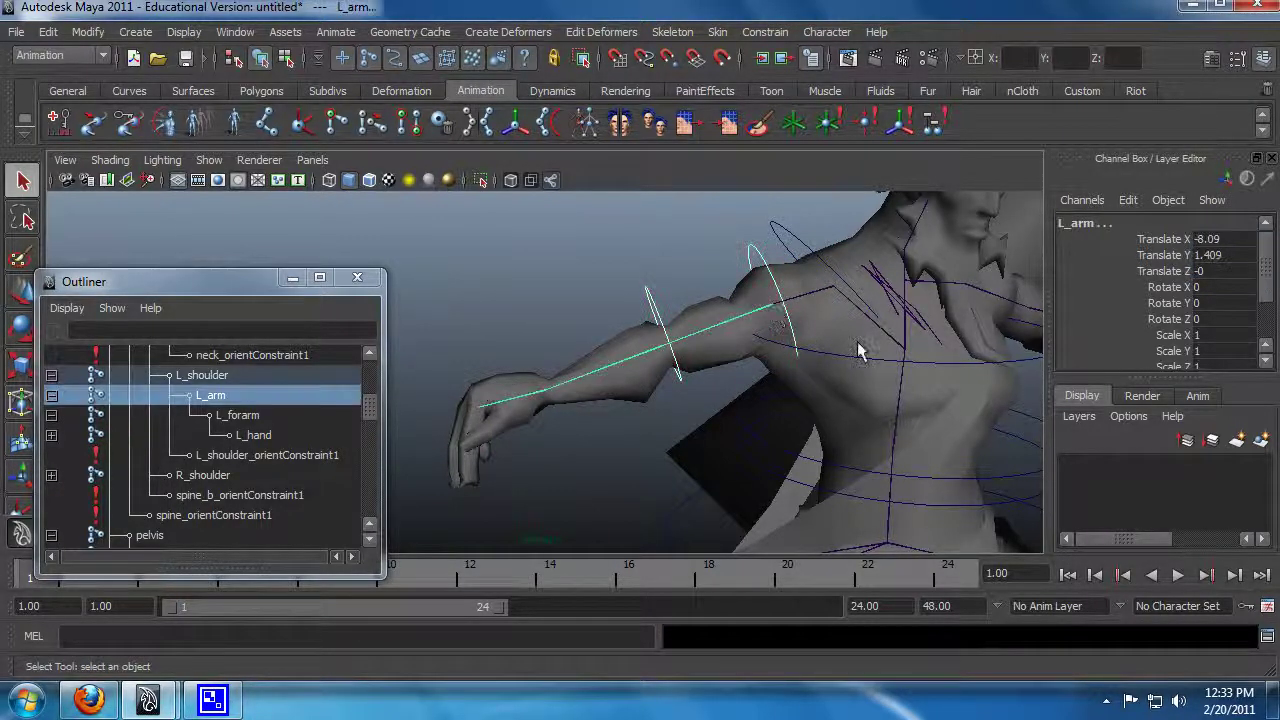
pyautogui.click(752, 32)
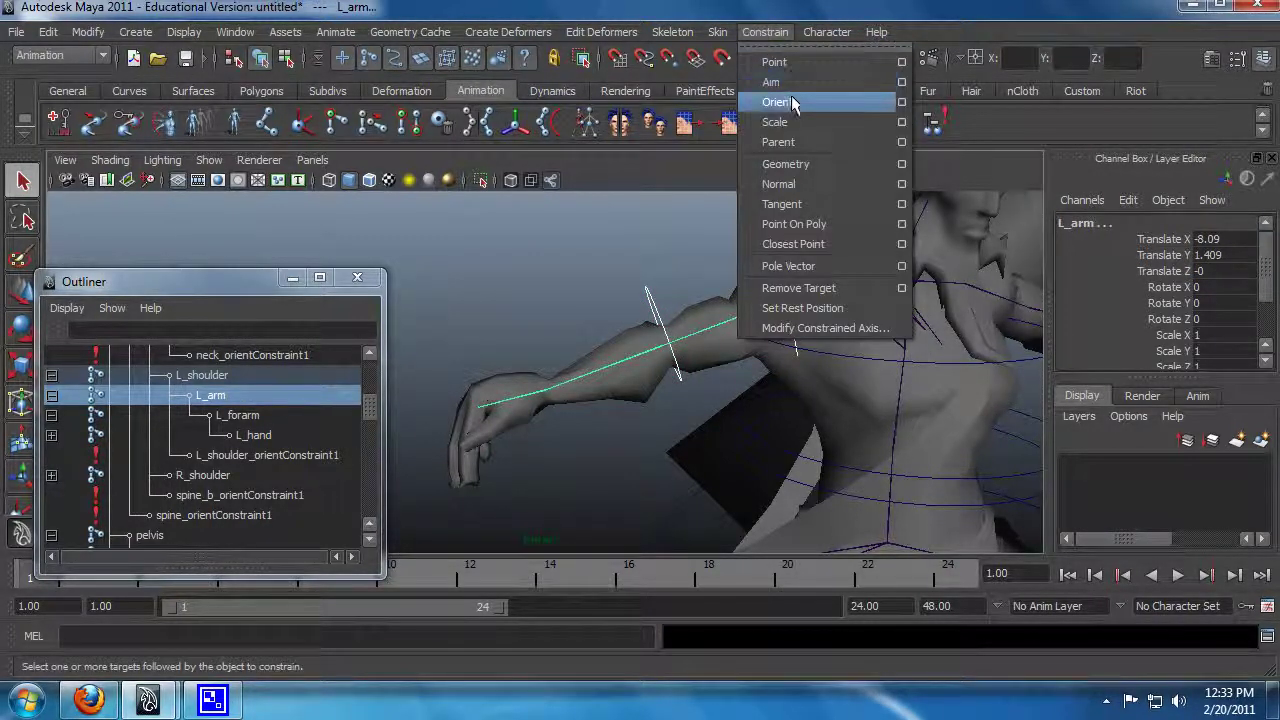
pyautogui.click(765, 98)
# Step: Test-rotate the Arm circle with L_arm constrained to it, and undo the rotation
pyautogui.click(755, 262)
pyautogui.press('e')
pyautogui.moveTo(758, 270); pyautogui.dragTo(735, 298)
pyautogui.hotkey('ctrl', 'z')
# Step: Orient-constrain the L_forarm joint to the Elbow circle
pyautogui.click(674, 364)
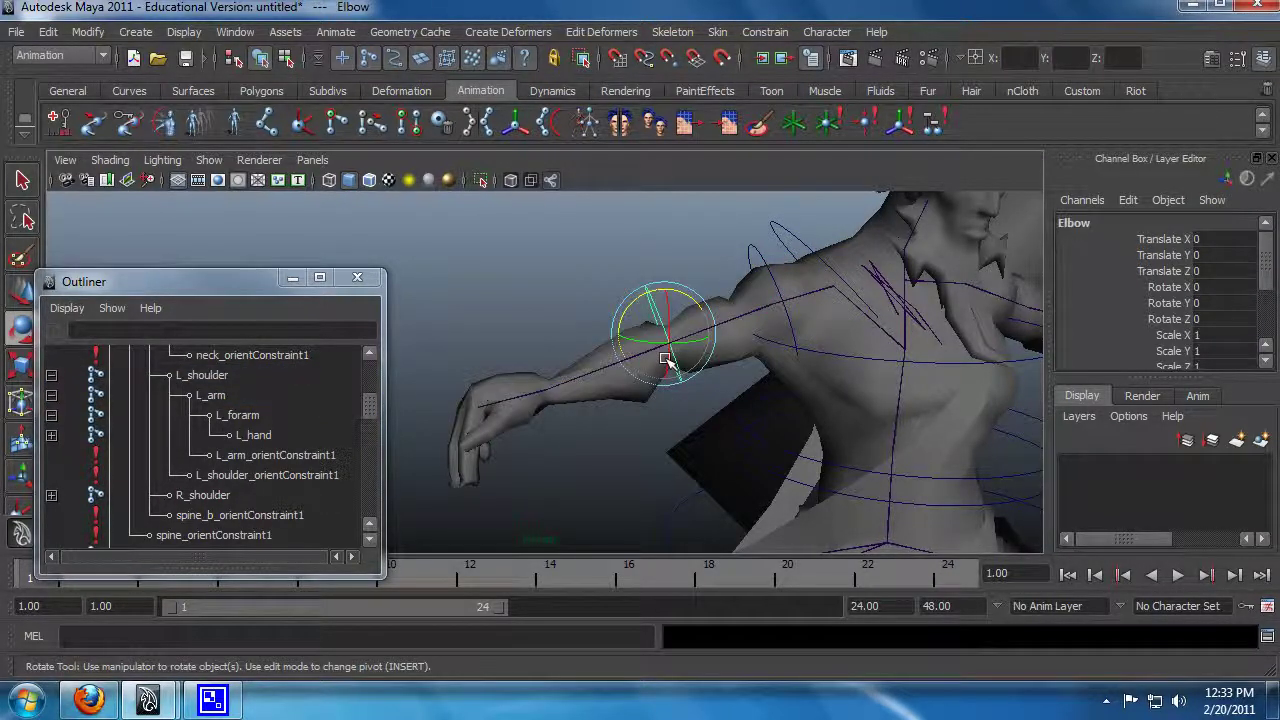
pyautogui.press('q')
pyautogui.keyDown('shift'); pyautogui.click(666, 356); pyautogui.keyUp('shift')
pyautogui.click(765, 32)
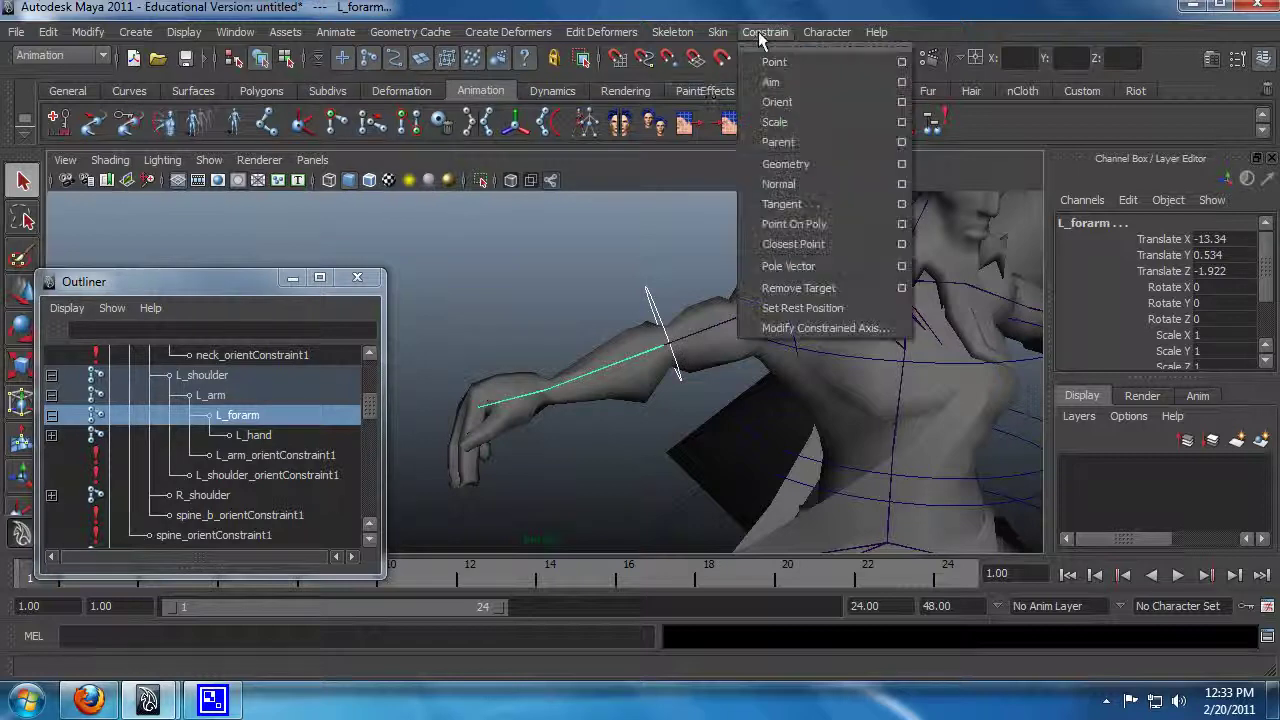
pyautogui.click(780, 102)
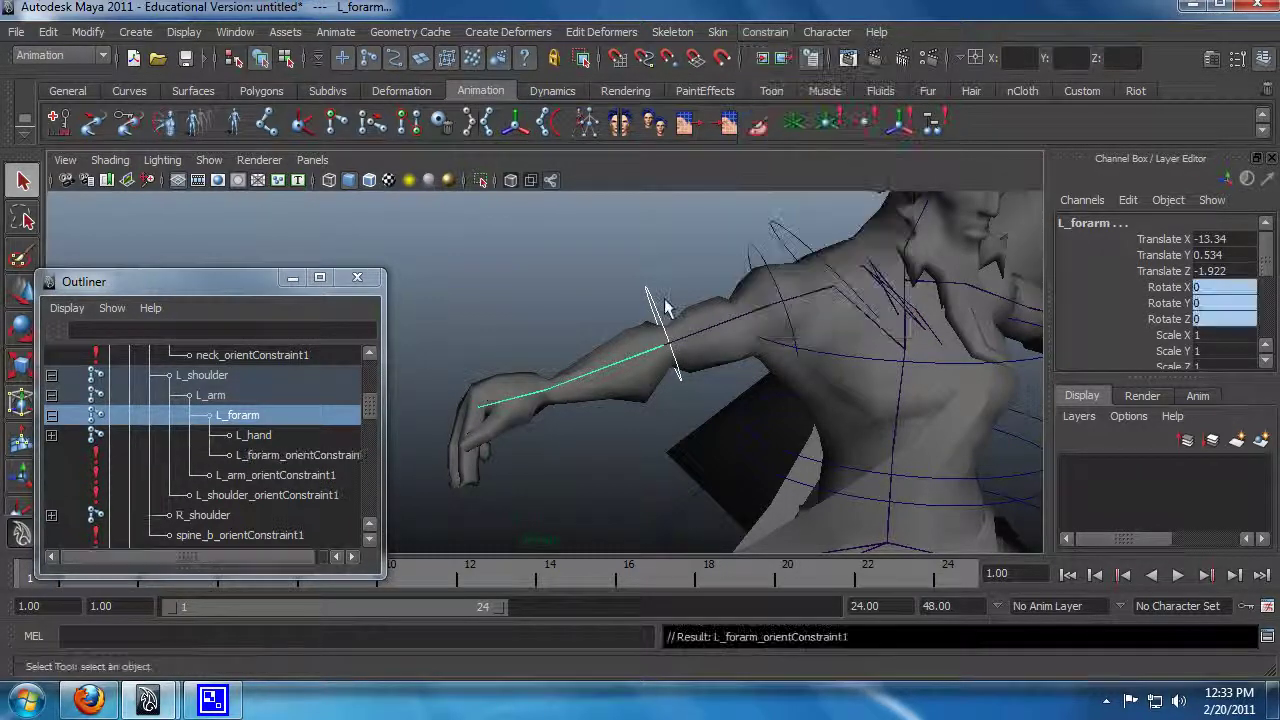
# Step: Test the constrained arm by rotating the Elbow circle and then the Arm circle, and undo the rotations
pyautogui.click(668, 360)
pyautogui.press('e')
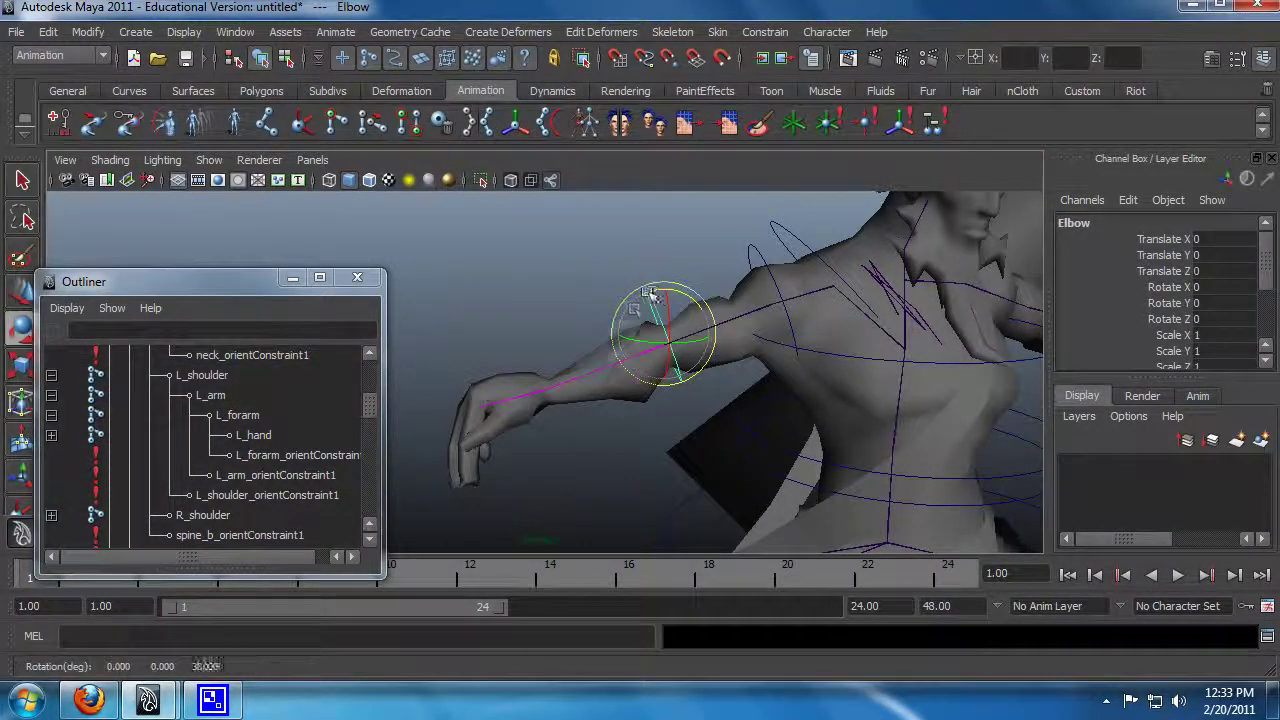
pyautogui.hotkey('ctrl', 'z')
pyautogui.moveTo(705, 305); pyautogui.dragTo(679, 355)
pyautogui.click(748, 285)
pyautogui.hotkey('ctrl', 'z')
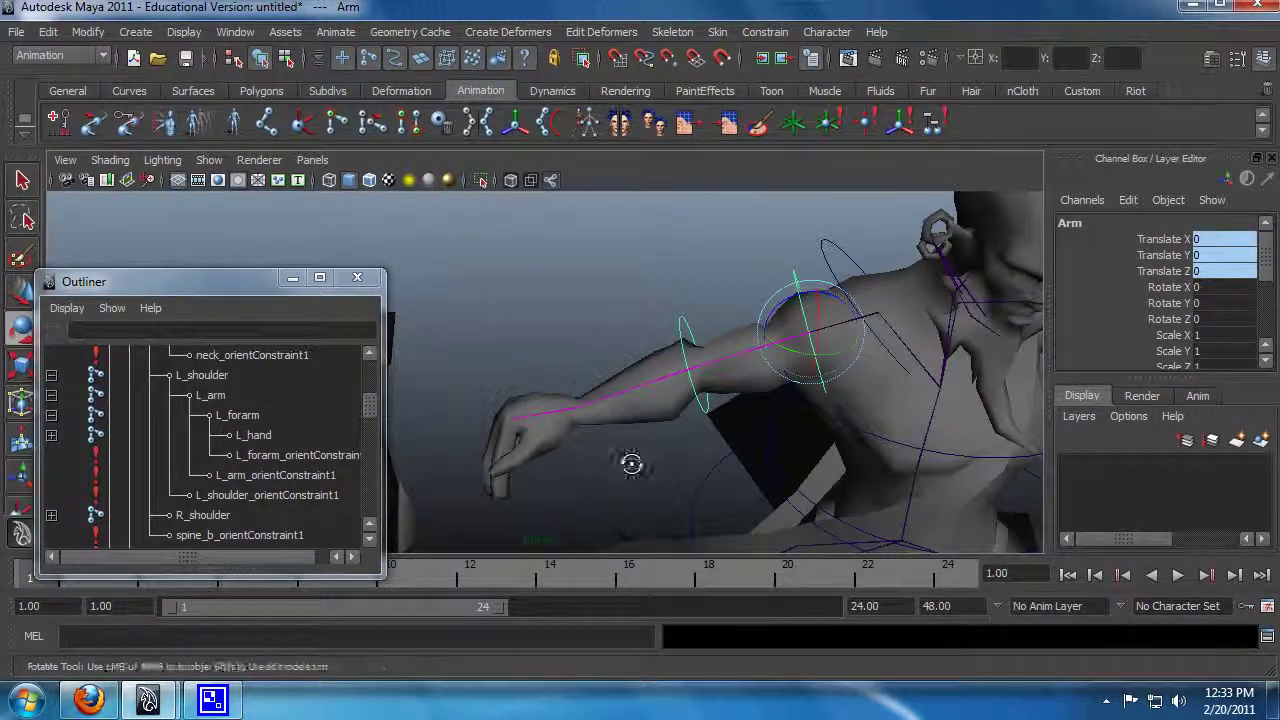
# Step: Examine the Arm and Elbow circles and the arm joints from several angles around the character
pyautogui.keyDown('alt'); pyautogui.moveTo(629, 463); pyautogui.dragTo(643, 452); pyautogui.keyUp('alt')
pyautogui.keyDown('alt'); pyautogui.moveTo(472, 455); pyautogui.dragTo(789, 380); pyautogui.keyUp('alt')
pyautogui.keyDown('alt'); pyautogui.moveTo(889, 380); pyautogui.dragTo(765, 385); pyautogui.keyUp('alt')
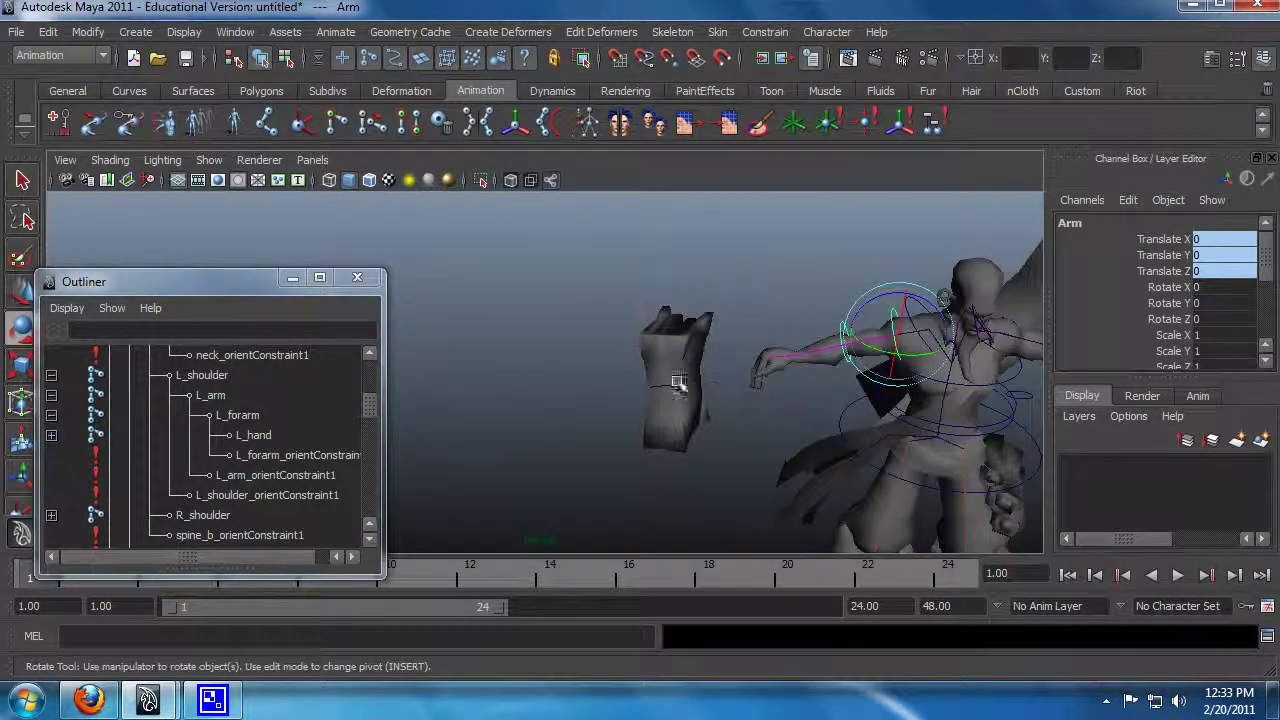
pyautogui.keyDown('alt'); pyautogui.moveTo(677, 380); pyautogui.dragTo(770, 366); pyautogui.keyUp('alt')
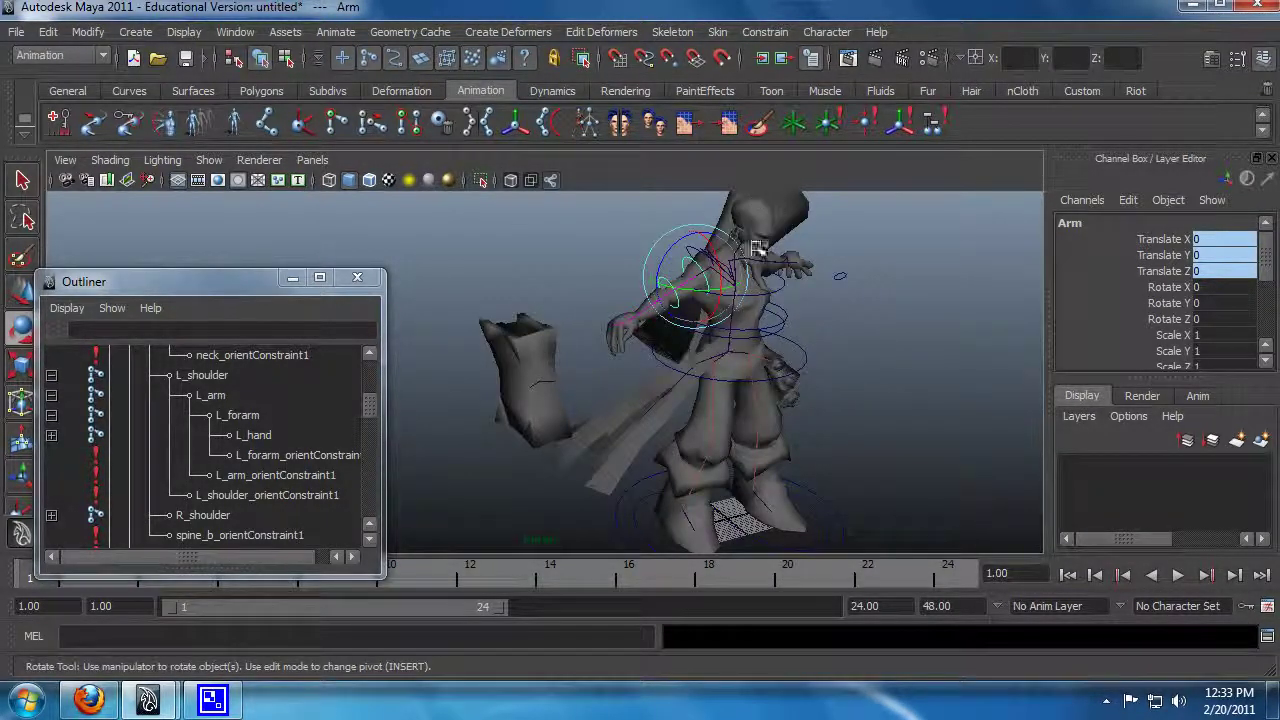
pyautogui.scroll(2, 800, 283)
pyautogui.keyDown('alt'); pyautogui.moveTo(800, 283); pyautogui.dragTo(710, 400); pyautogui.keyUp('alt')
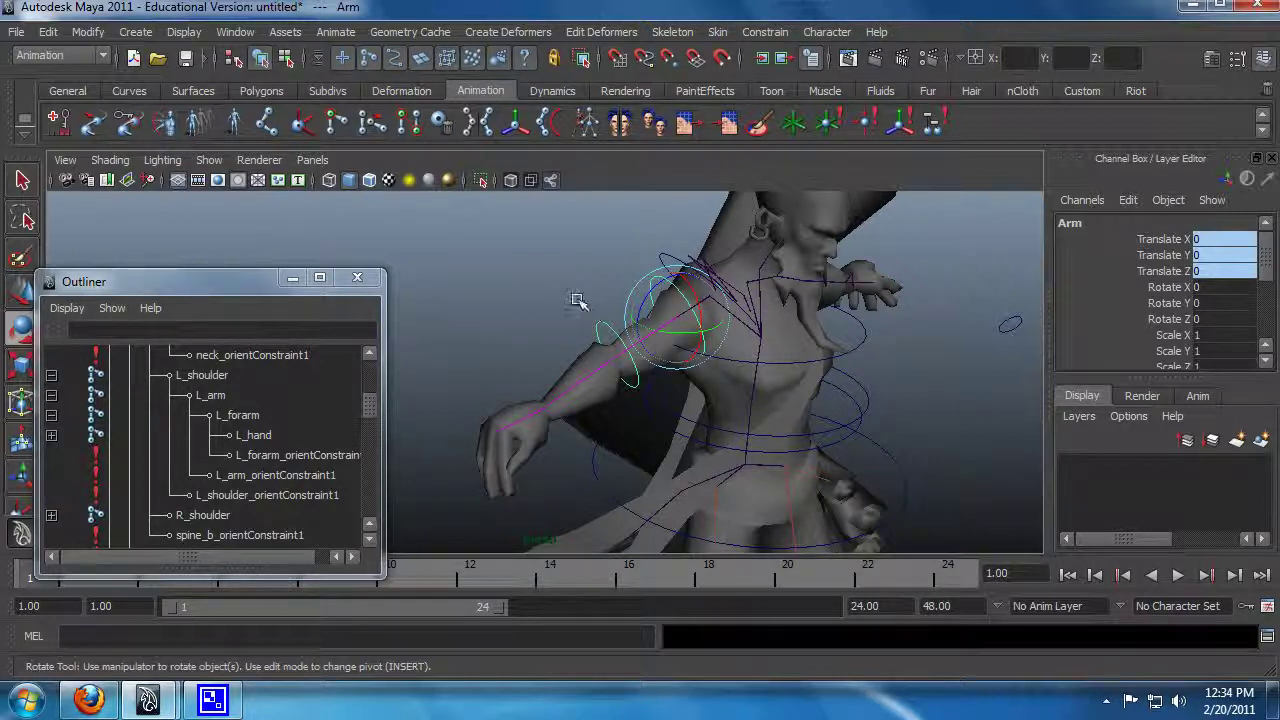
pyautogui.click(606, 334)
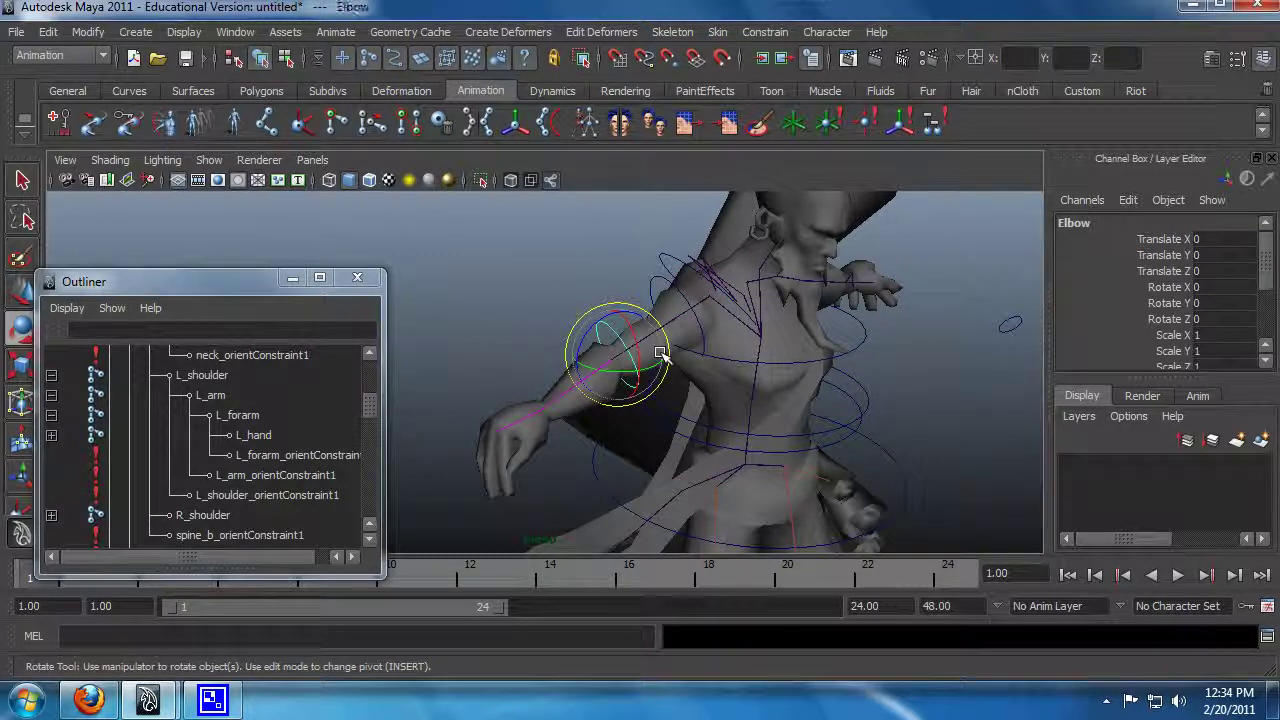
pyautogui.click(660, 292)
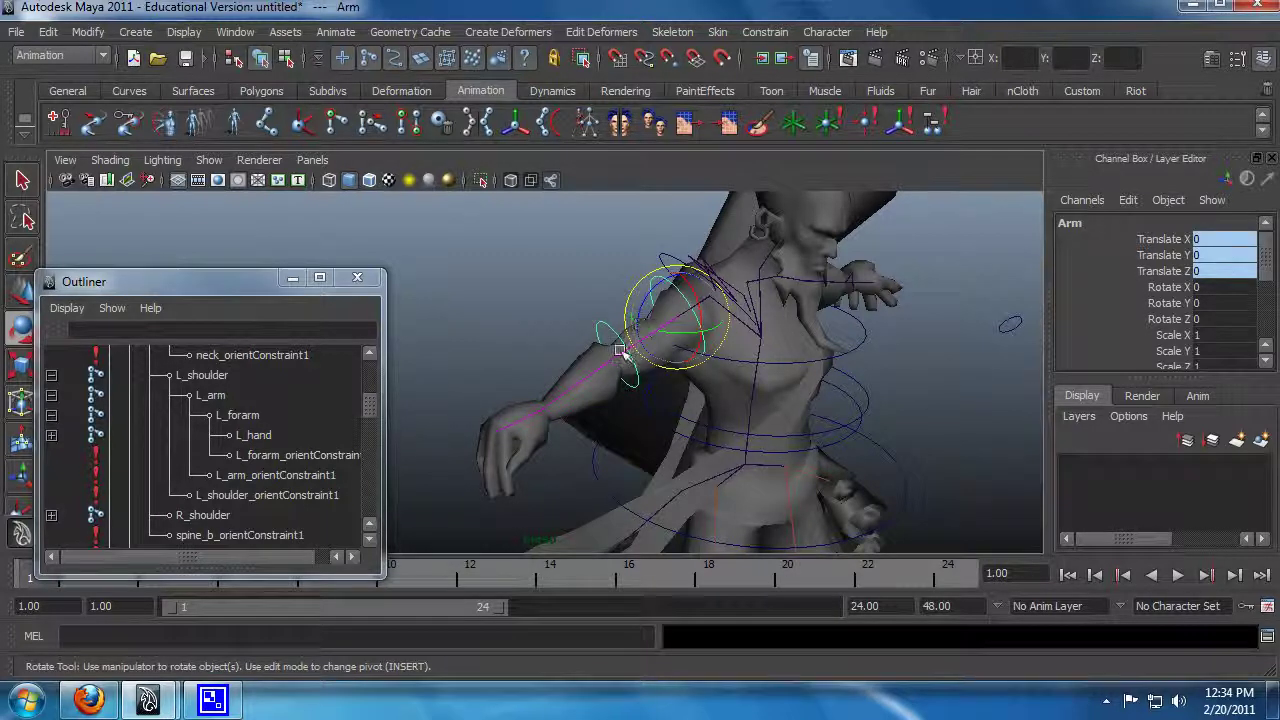
pyautogui.keyDown('alt'); pyautogui.moveTo(843, 354); pyautogui.dragTo(749, 391); pyautogui.keyUp('alt')
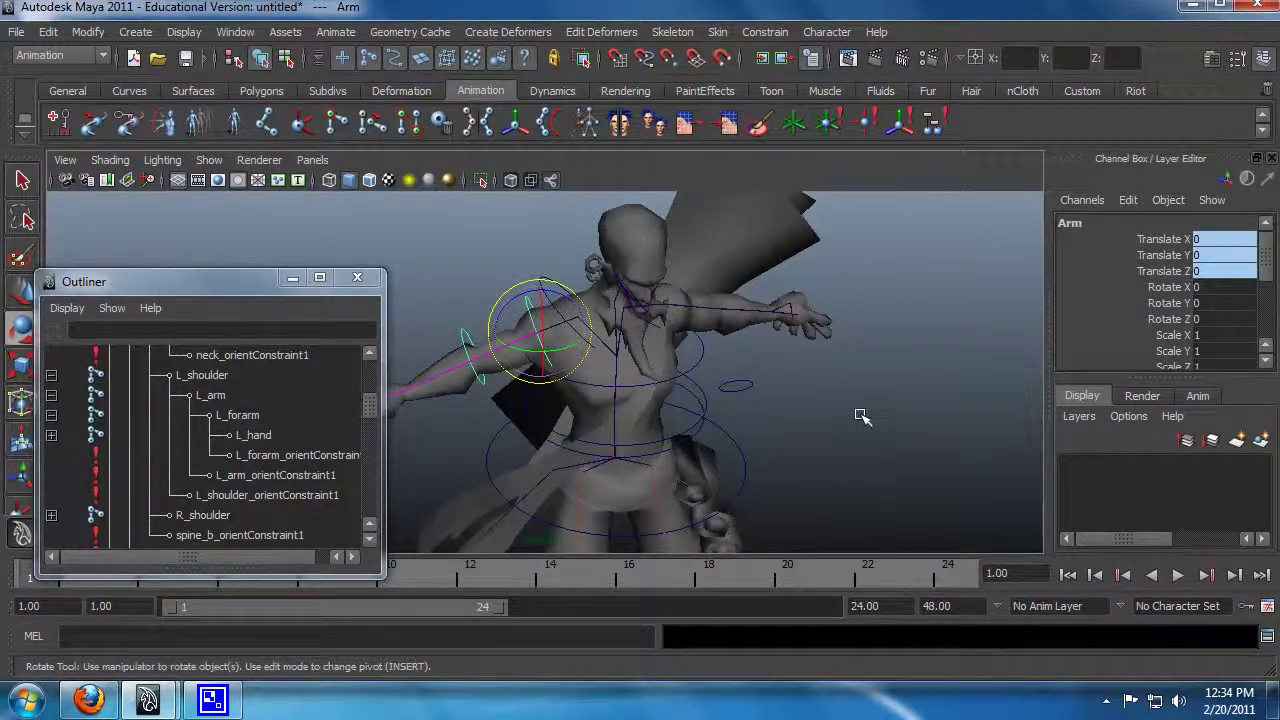
pyautogui.keyDown('alt'); pyautogui.moveTo(857, 420); pyautogui.dragTo(614, 382); pyautogui.keyUp('alt')
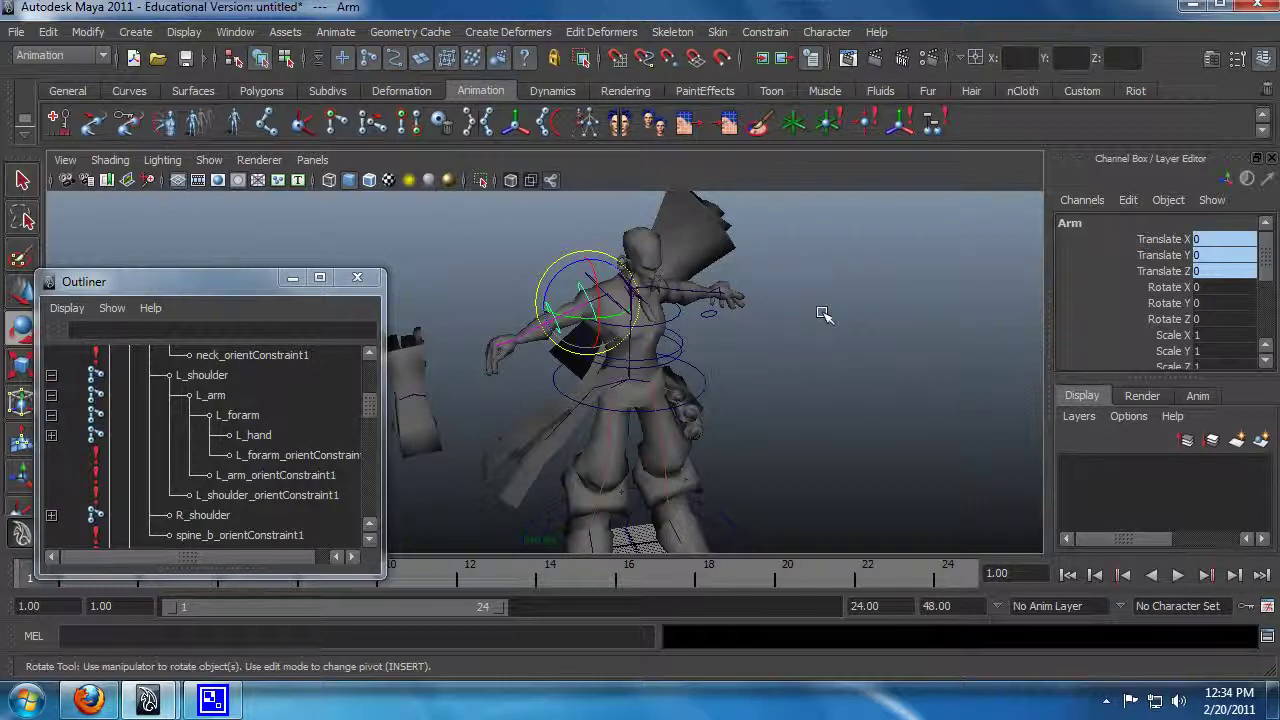
pyautogui.keyDown('alt'); pyautogui.moveTo(800, 445); pyautogui.dragTo(757, 409); pyautogui.keyUp('alt')
# Step: Test whether the arm controls follow the body by lowering the Hip circle to Translate Y -13.152, and undo the move
pyautogui.press('q')
pyautogui.click(720, 300)
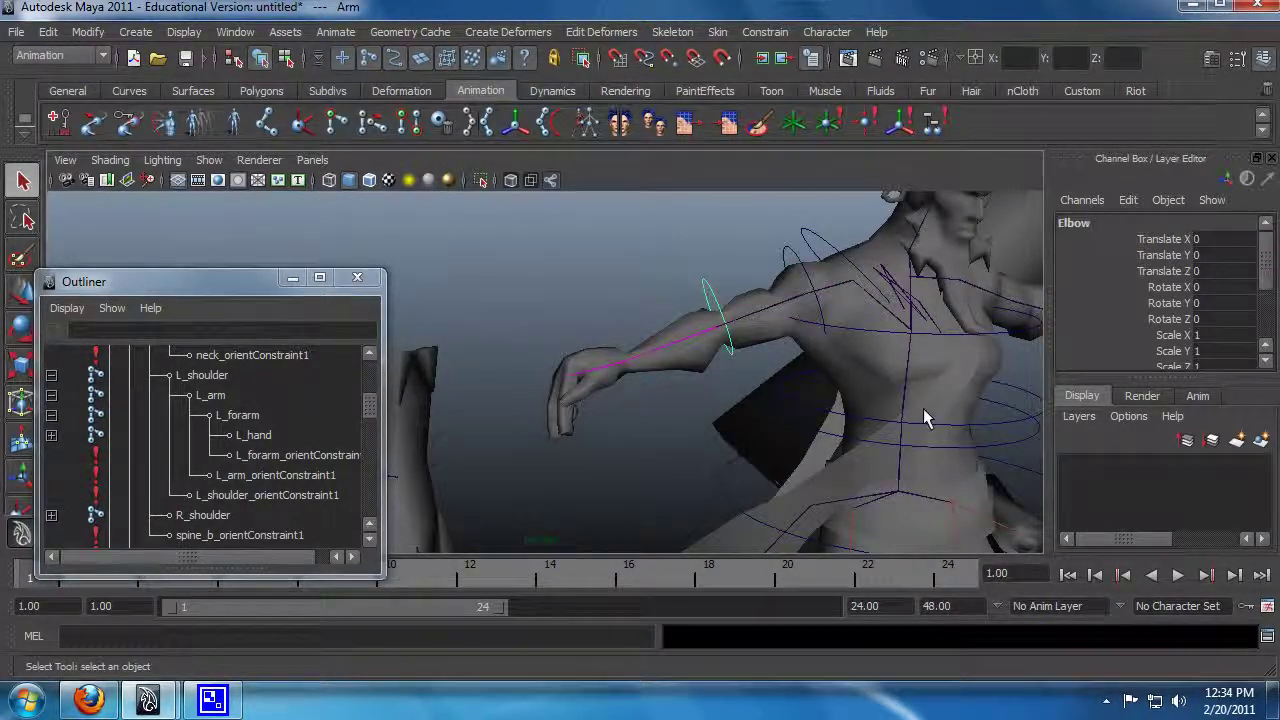
pyautogui.keyDown('alt'); pyautogui.moveTo(924, 410); pyautogui.dragTo(655, 453); pyautogui.keyUp('alt')
pyautogui.press('w')
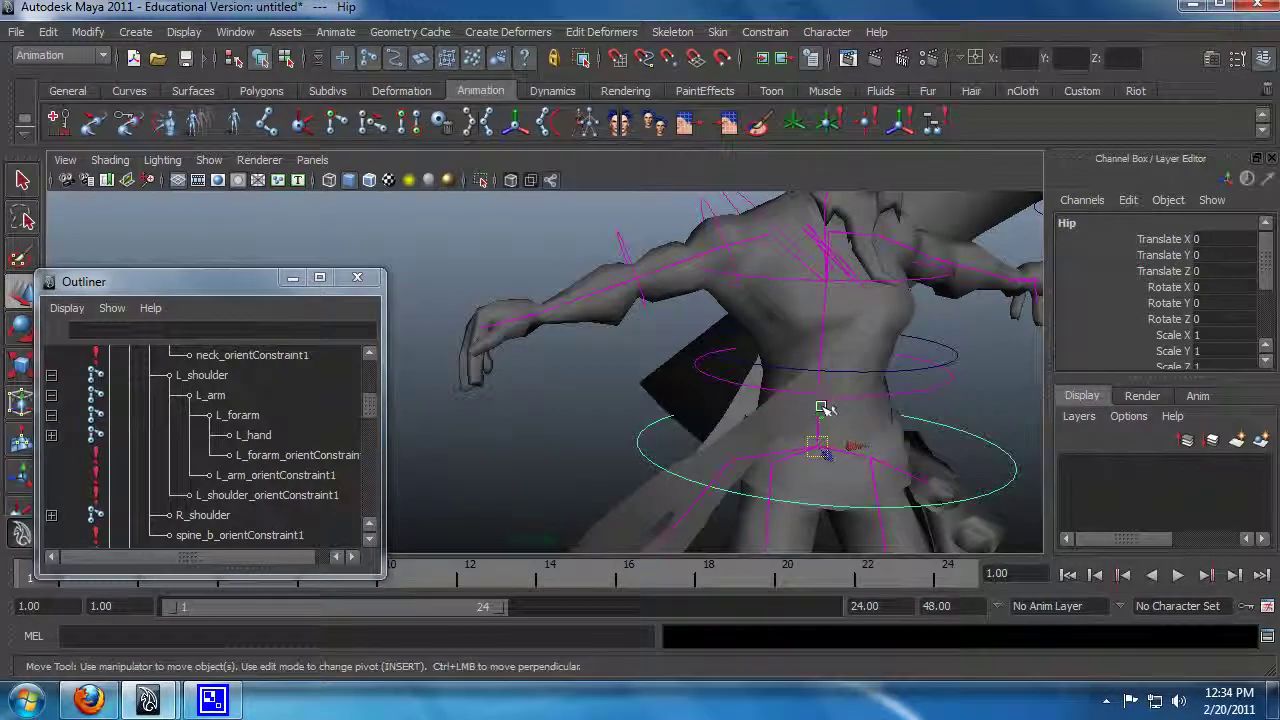
pyautogui.moveTo(820, 408); pyautogui.dragTo(809, 494)
pyautogui.keyDown('alt'); pyautogui.moveTo(878, 425); pyautogui.dragTo(788, 420, button='middle'); pyautogui.keyUp('alt')
pyautogui.keyDown('alt'); pyautogui.moveTo(788, 420); pyautogui.dragTo(746, 414, button='right'); pyautogui.keyUp('alt')
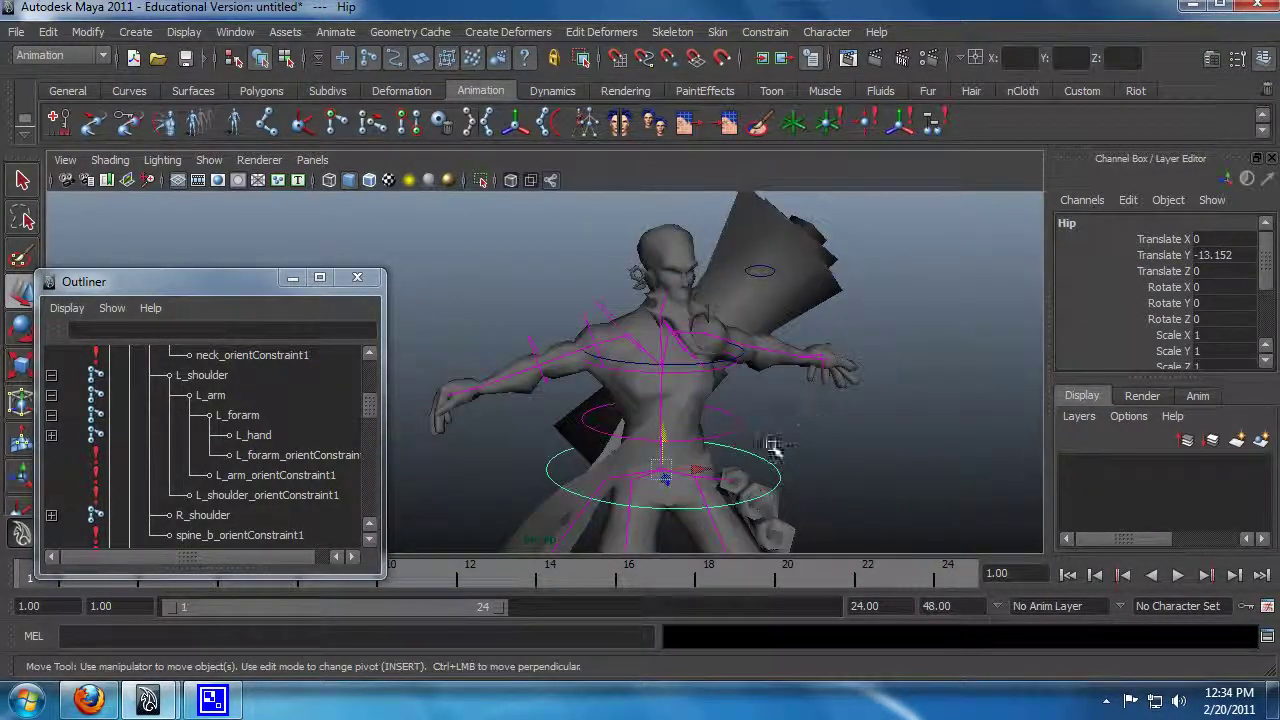
pyautogui.hotkey('ctrl', 'z')
# Step: Raise the Look circle in front of the character's head to Translate Y 9.025
pyautogui.keyDown('alt'); pyautogui.moveTo(874, 422); pyautogui.dragTo(749, 434); pyautogui.keyUp('alt')
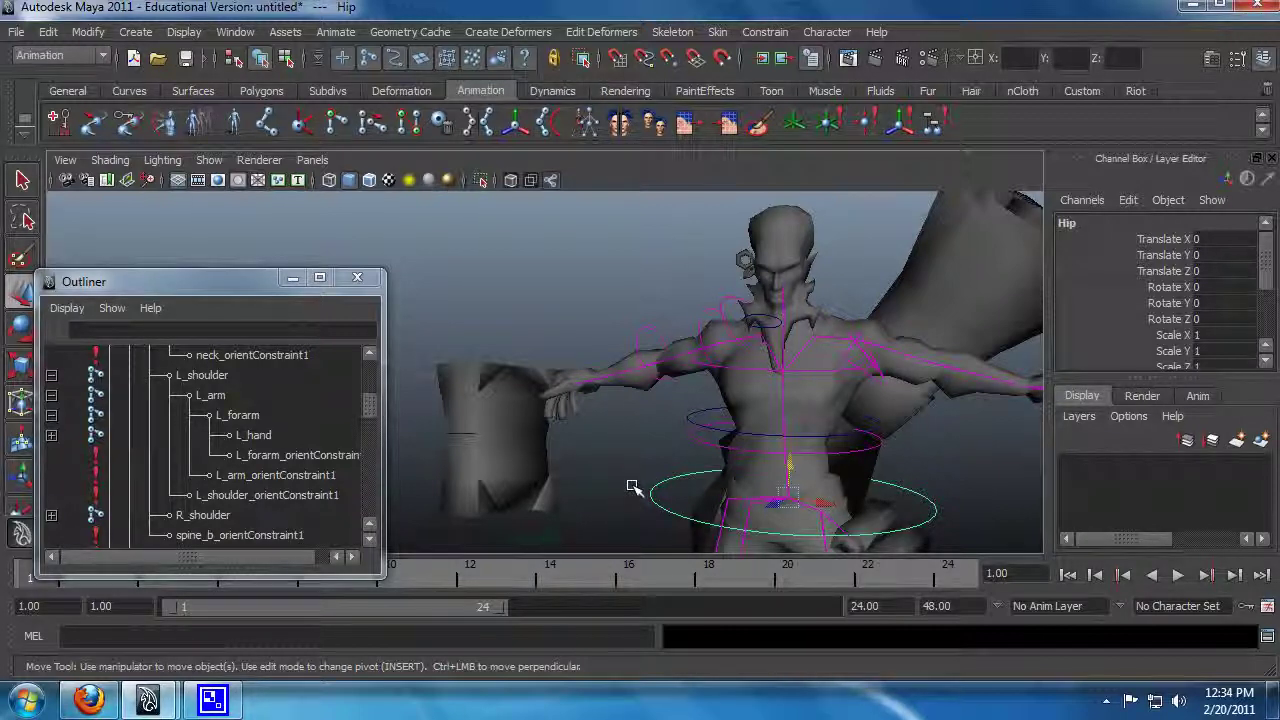
pyautogui.keyDown('alt'); pyautogui.moveTo(840, 398); pyautogui.dragTo(683, 409); pyautogui.keyUp('alt')
pyautogui.press('w')
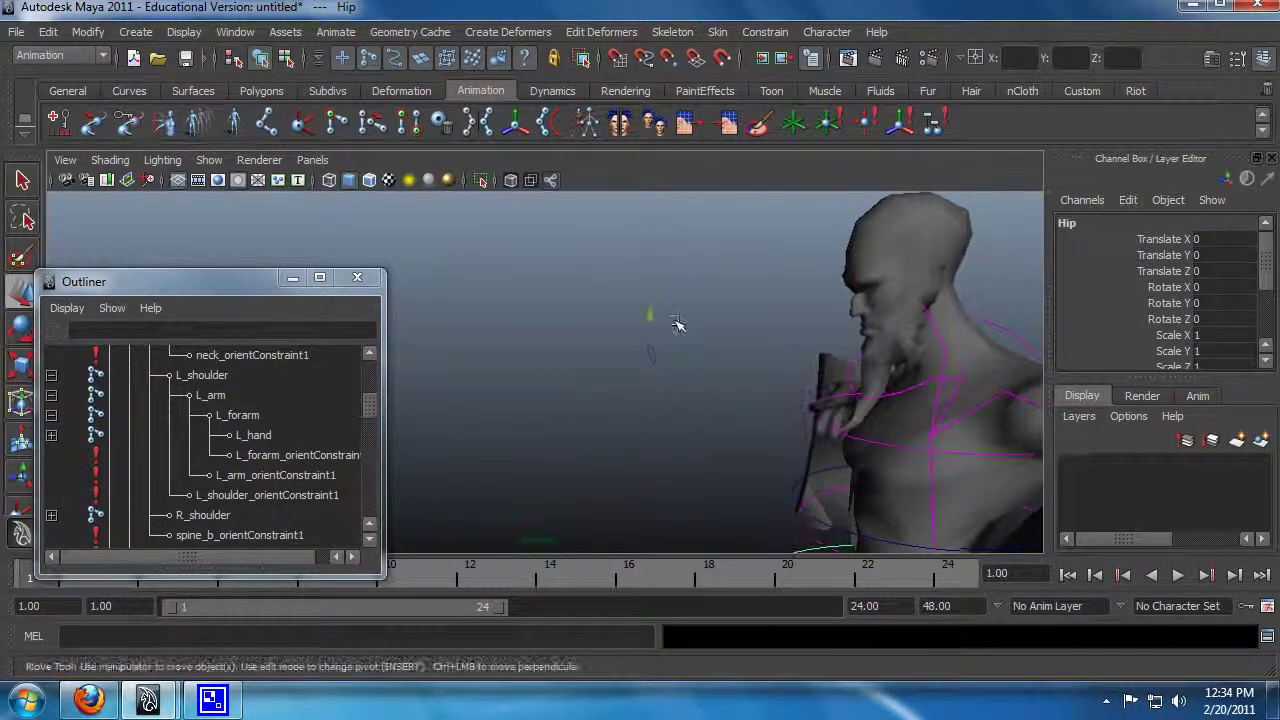
pyautogui.click(660, 355)
pyautogui.moveTo(655, 322); pyautogui.dragTo(812, 365)
pyautogui.keyDown('alt'); pyautogui.moveTo(812, 365); pyautogui.dragTo(774, 363, button='middle'); pyautogui.keyUp('alt')
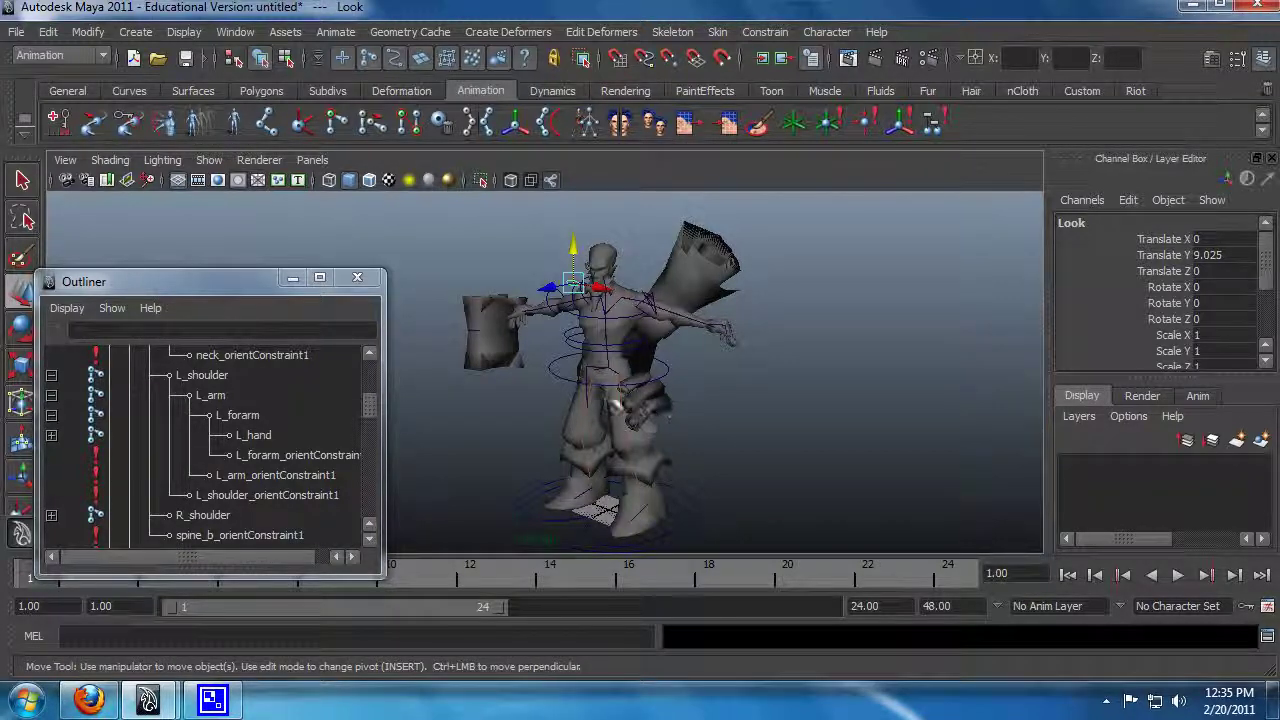
# Step: Review the full character rig and its control circles from all sides and at different distances
pyautogui.keyDown('alt'); pyautogui.moveTo(612, 400); pyautogui.dragTo(721, 411, button='middle'); pyautogui.keyUp('alt')
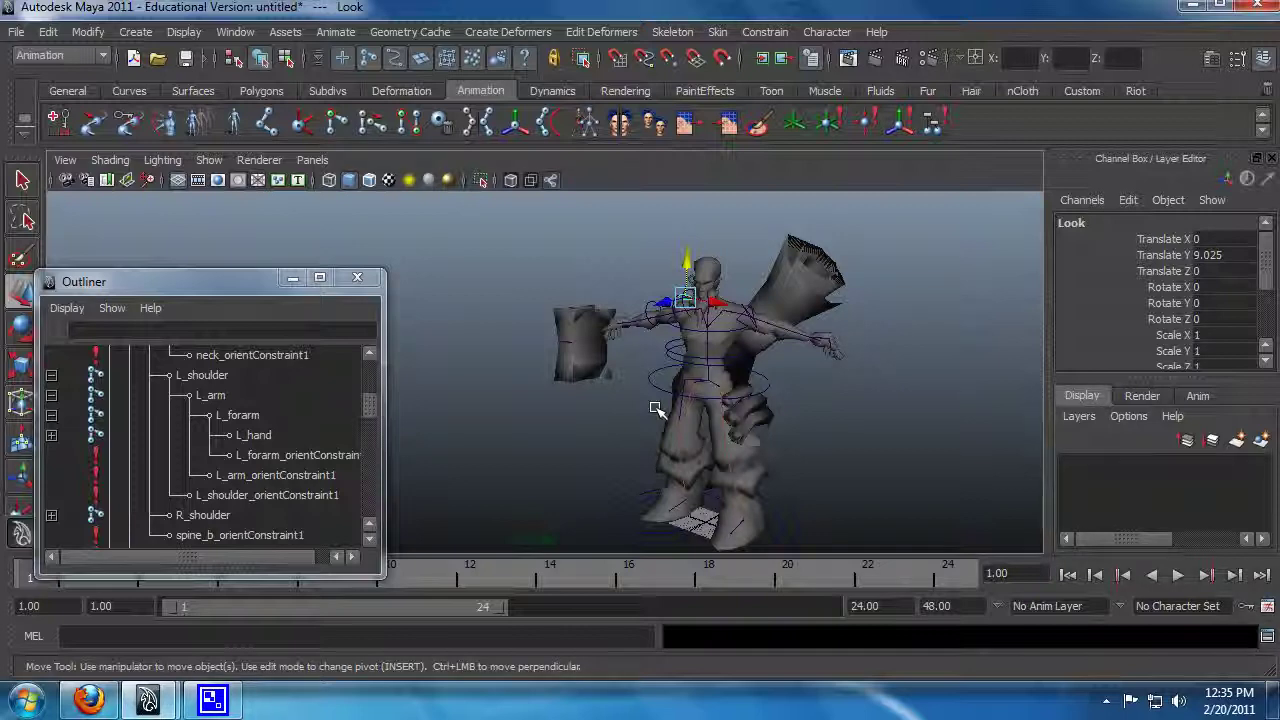
pyautogui.keyDown('alt'); pyautogui.moveTo(663, 406); pyautogui.dragTo(774, 391); pyautogui.keyUp('alt')
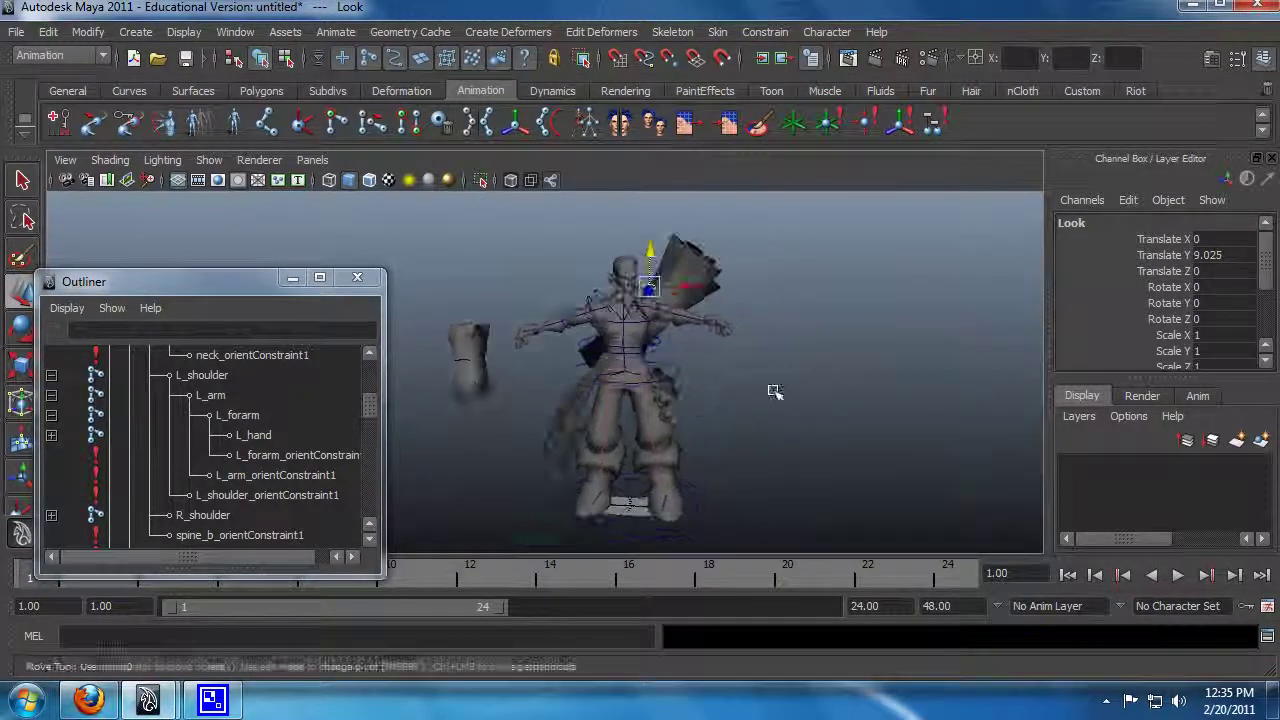
pyautogui.scroll(5, 768, 380)
pyautogui.moveTo(700, 456)
pyautogui.keyDown('alt'); pyautogui.mouseDown(button='middle')
pyautogui.moveTo(650, 400)
pyautogui.moveTo(721, 466)
pyautogui.mouseUp(button='middle'); pyautogui.keyUp('alt')
pyautogui.keyDown('alt'); pyautogui.moveTo(646, 357); pyautogui.dragTo(697, 370); pyautogui.keyUp('alt')
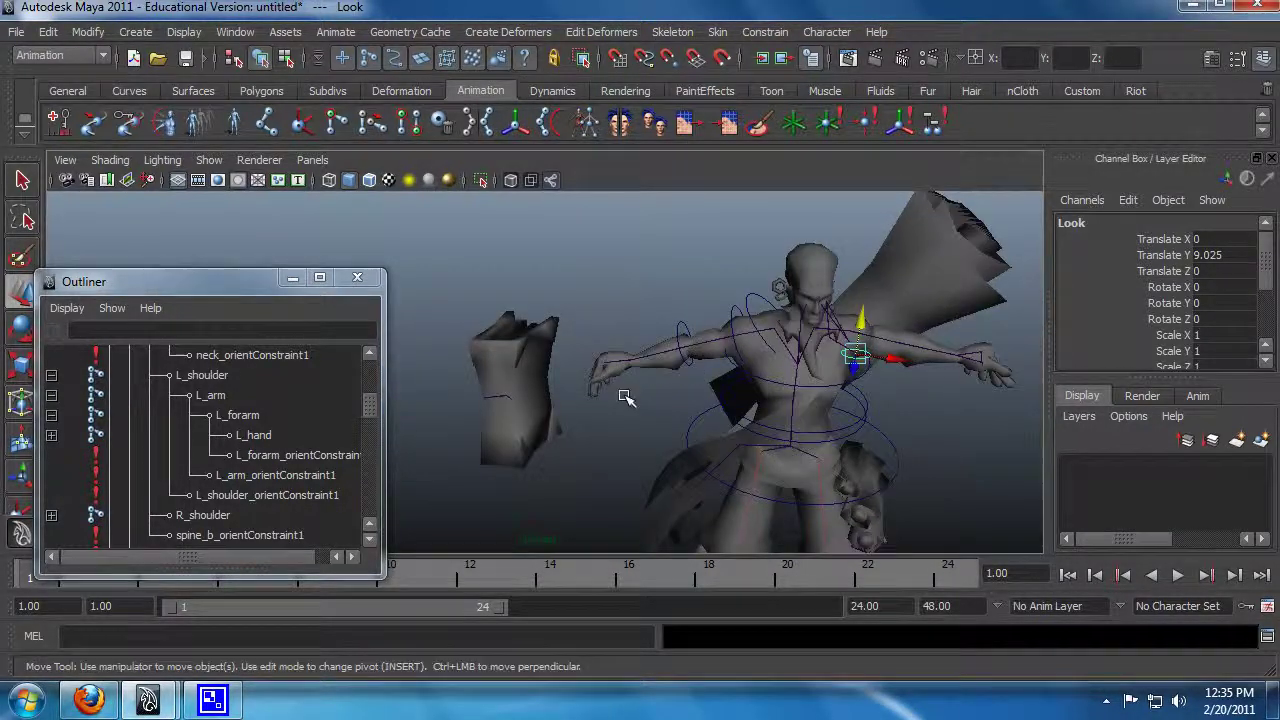
pyautogui.keyDown('alt'); pyautogui.moveTo(614, 371); pyautogui.dragTo(729, 380); pyautogui.keyUp('alt')
pyautogui.keyDown('alt'); pyautogui.moveTo(737, 380); pyautogui.dragTo(722, 384, button='middle'); pyautogui.keyUp('alt')
pyautogui.moveTo(722, 384)
pyautogui.keyDown('alt'); pyautogui.mouseDown()
pyautogui.moveTo(809, 366)
pyautogui.moveTo(838, 395)
pyautogui.moveTo(674, 309)
pyautogui.moveTo(714, 386)
pyautogui.mouseUp(); pyautogui.keyUp('alt')
pyautogui.keyDown('alt'); pyautogui.moveTo(714, 386); pyautogui.dragTo(637, 346, button='right'); pyautogui.keyUp('alt')
pyautogui.keyDown('alt'); pyautogui.moveTo(637, 346); pyautogui.dragTo(708, 388); pyautogui.keyUp('alt')
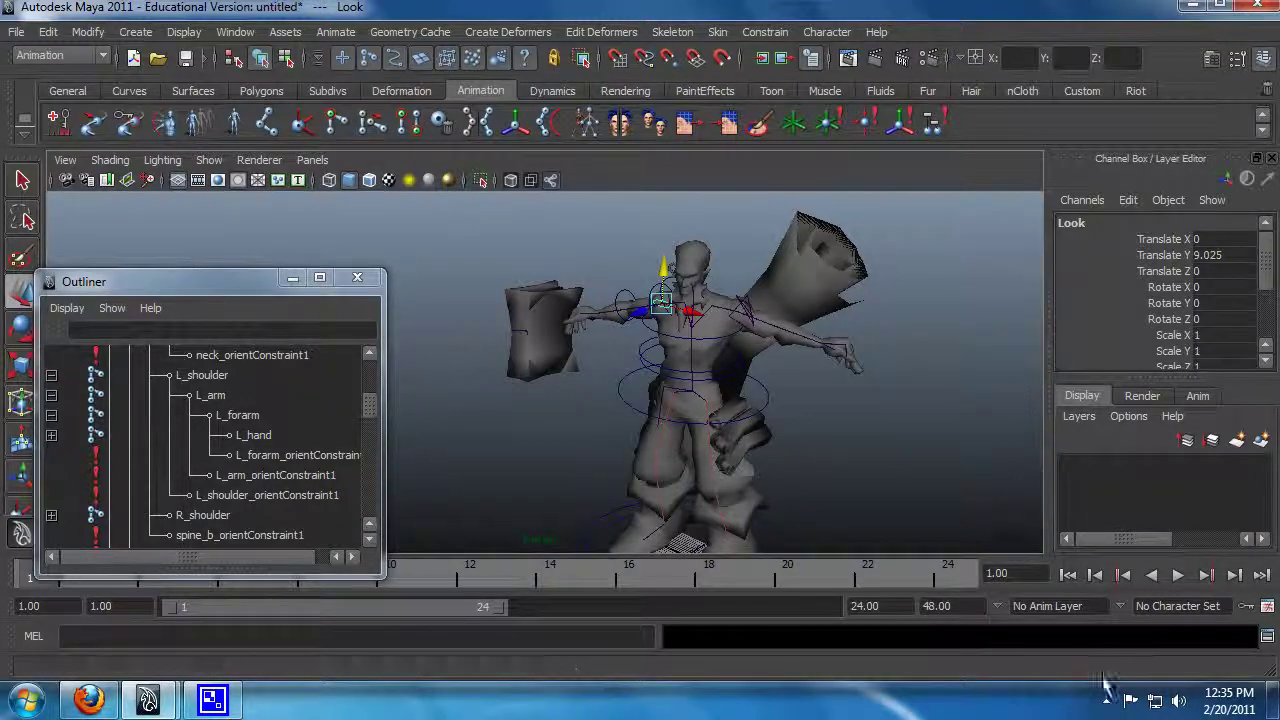
pyautogui.keyDown('alt'); pyautogui.moveTo(866, 452); pyautogui.dragTo(834, 431); pyautogui.keyUp('alt')
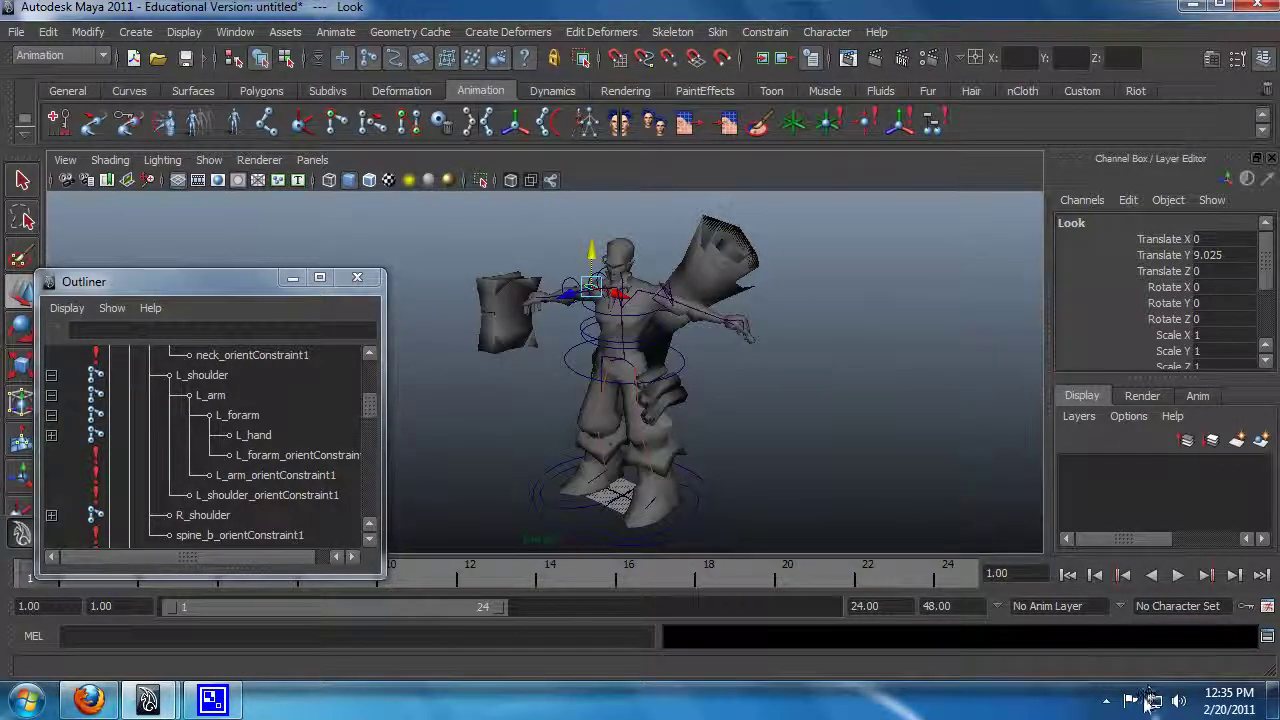
pyautogui.click(1107, 702)
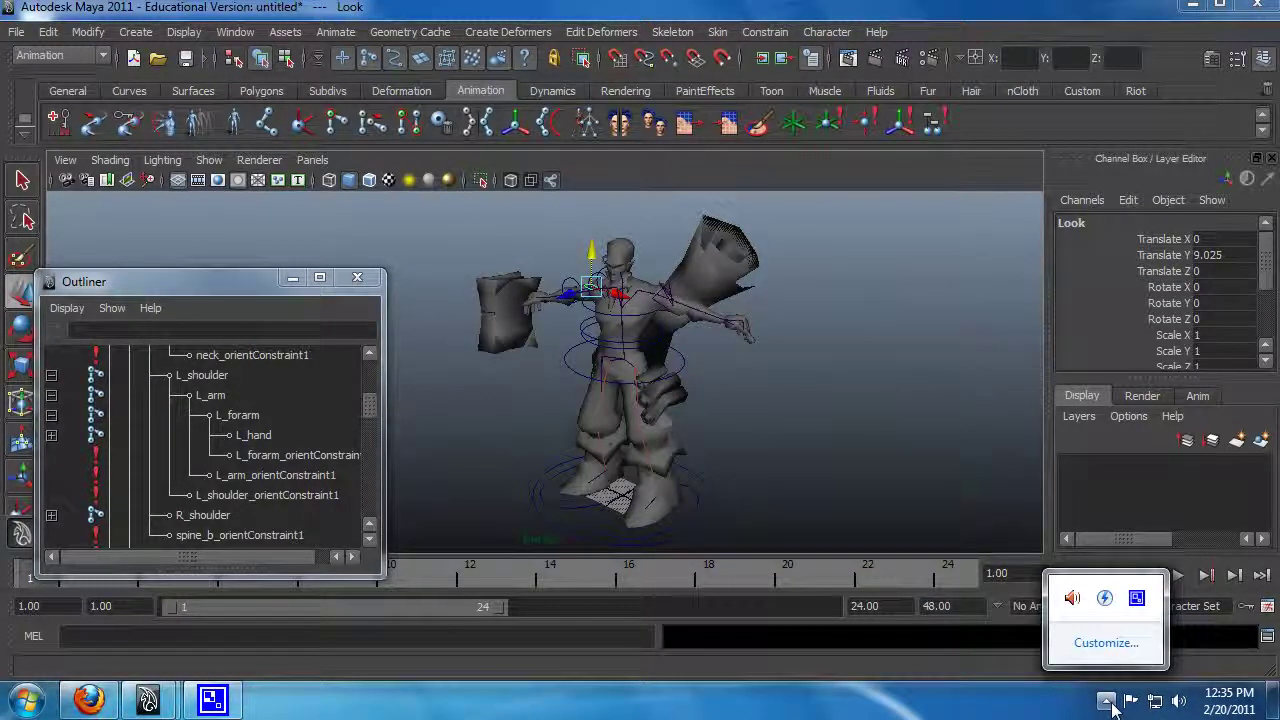